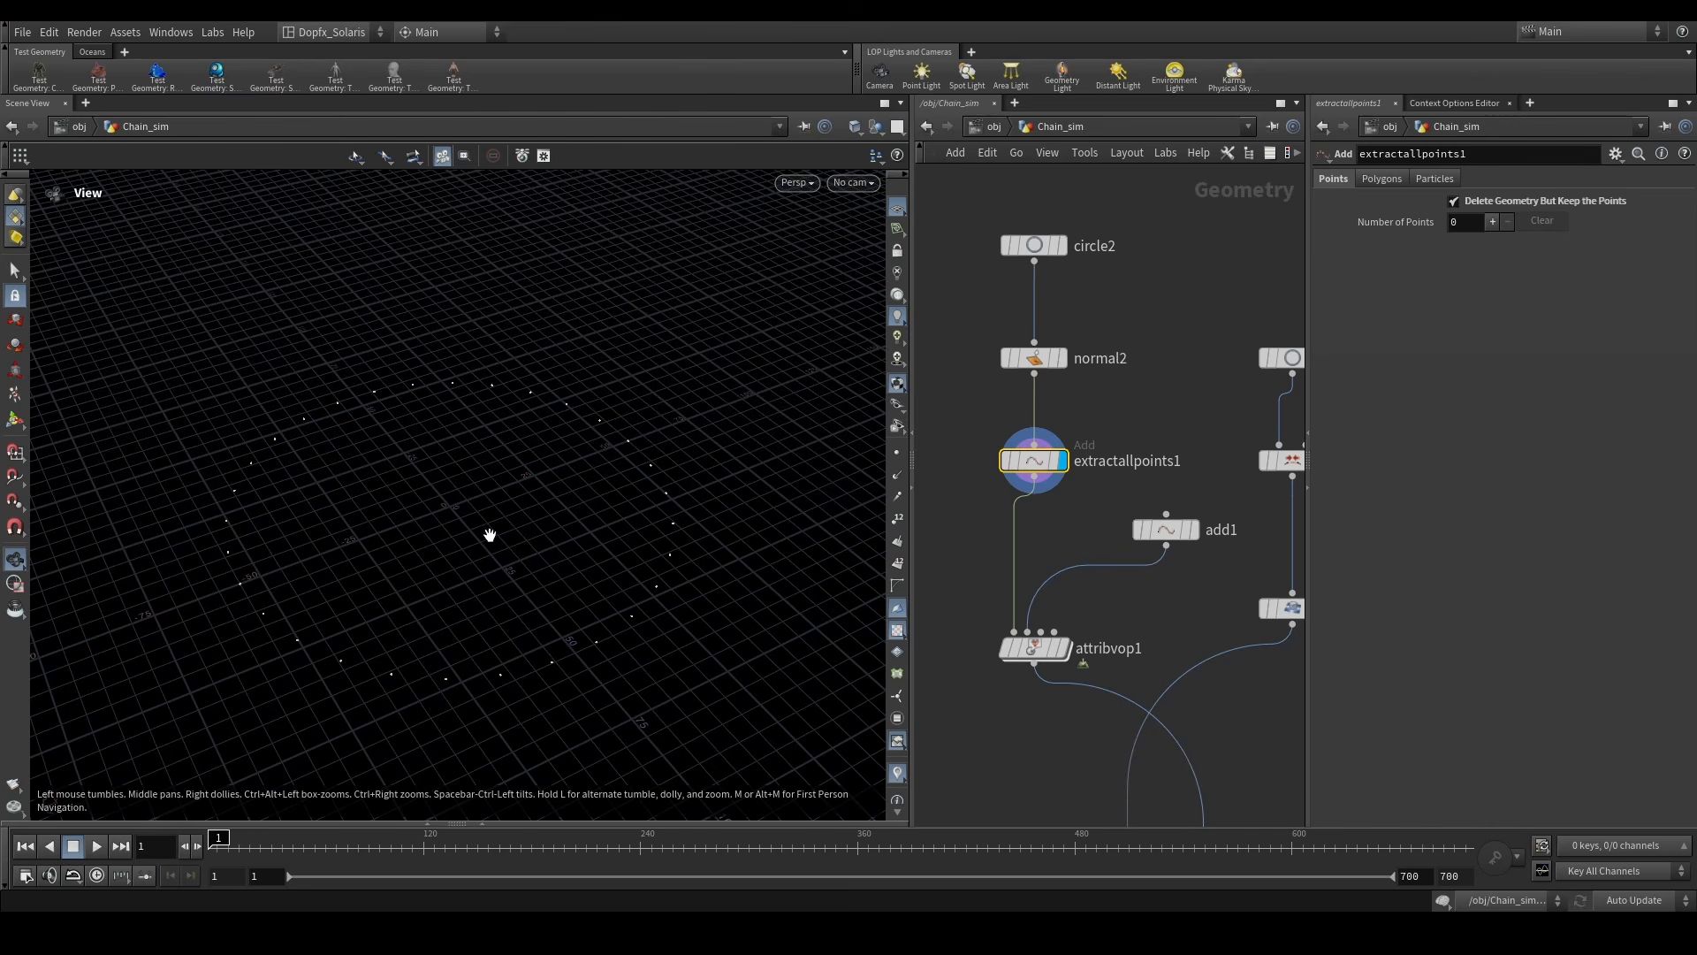
- Display and select the add1 node, and inspect its output in the viewport
left_click(1194, 529)
left_click(1173, 532)
left_click_drag(440, 468, 448, 499)
- Display attribvop1 and open its VEX network to examine how the global inputs, const1 and importpoint1 are wired
left_click(1063, 646)
double_click(1040, 650)
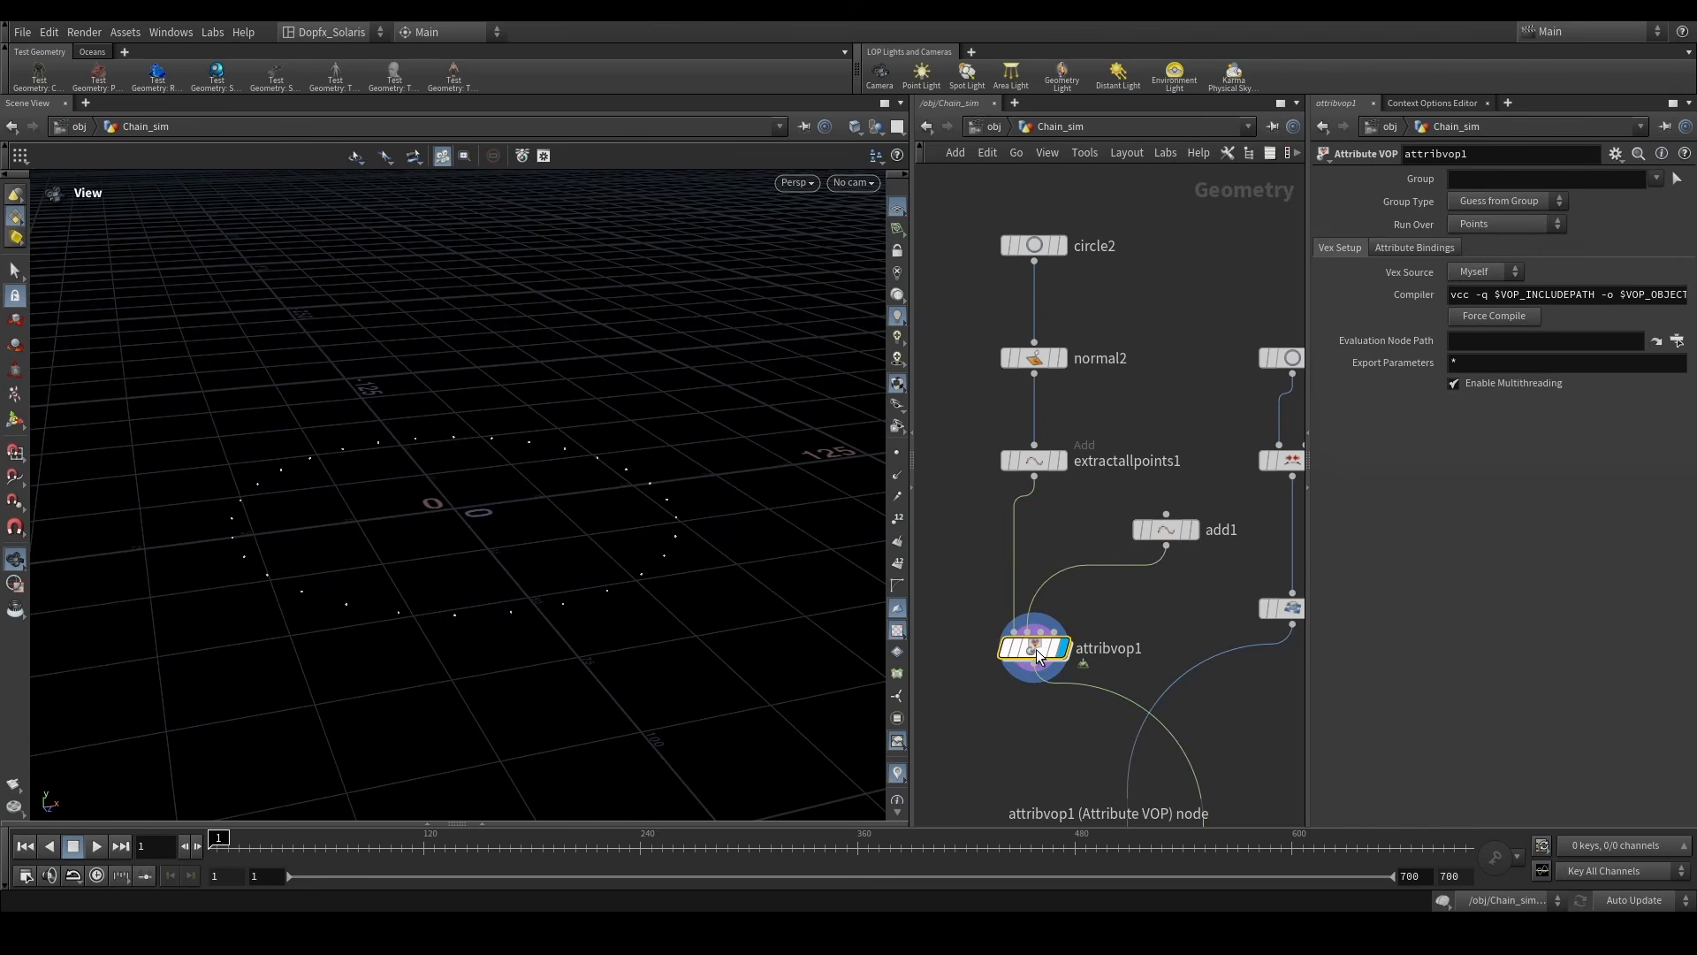
middle_click_drag(986, 675, 1203, 681)
scroll(1203, 682, "down", 5)
middle_click_drag(933, 679, 1061, 608)
scroll(1060, 608, "up", 4)
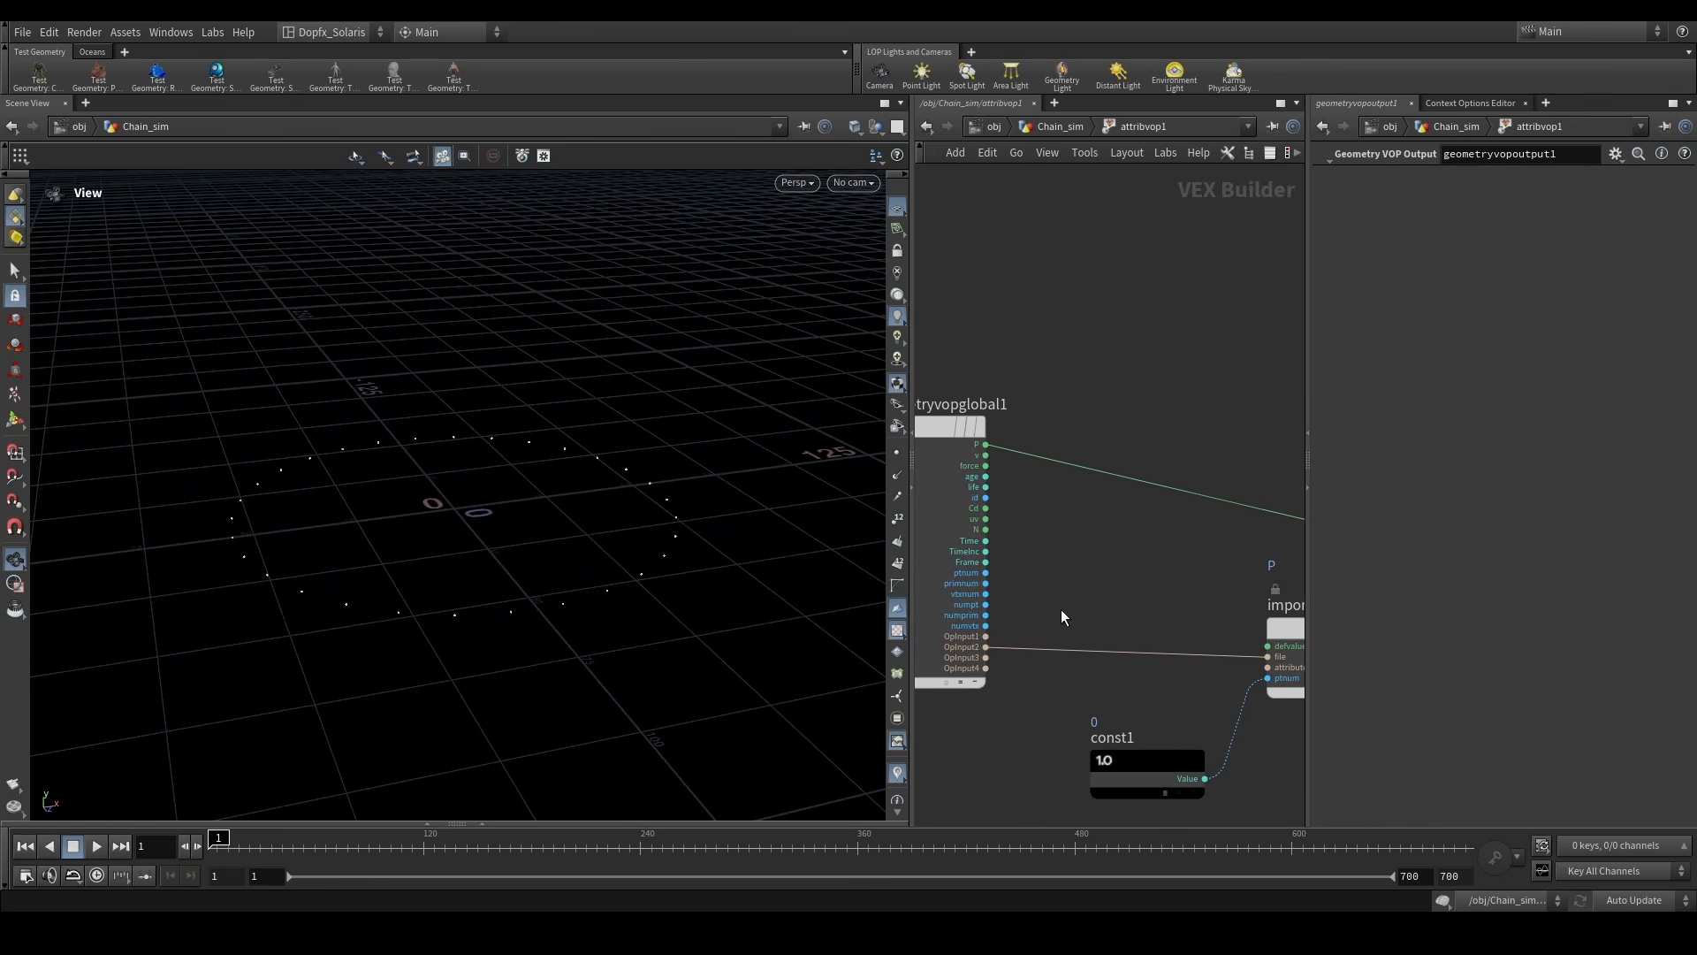
middle_click_drag(1165, 612, 1072, 667)
middle_click_drag(928, 540, 1025, 590)
scroll(1092, 560, "up", 4)
scroll(1091, 551, "down", 5)
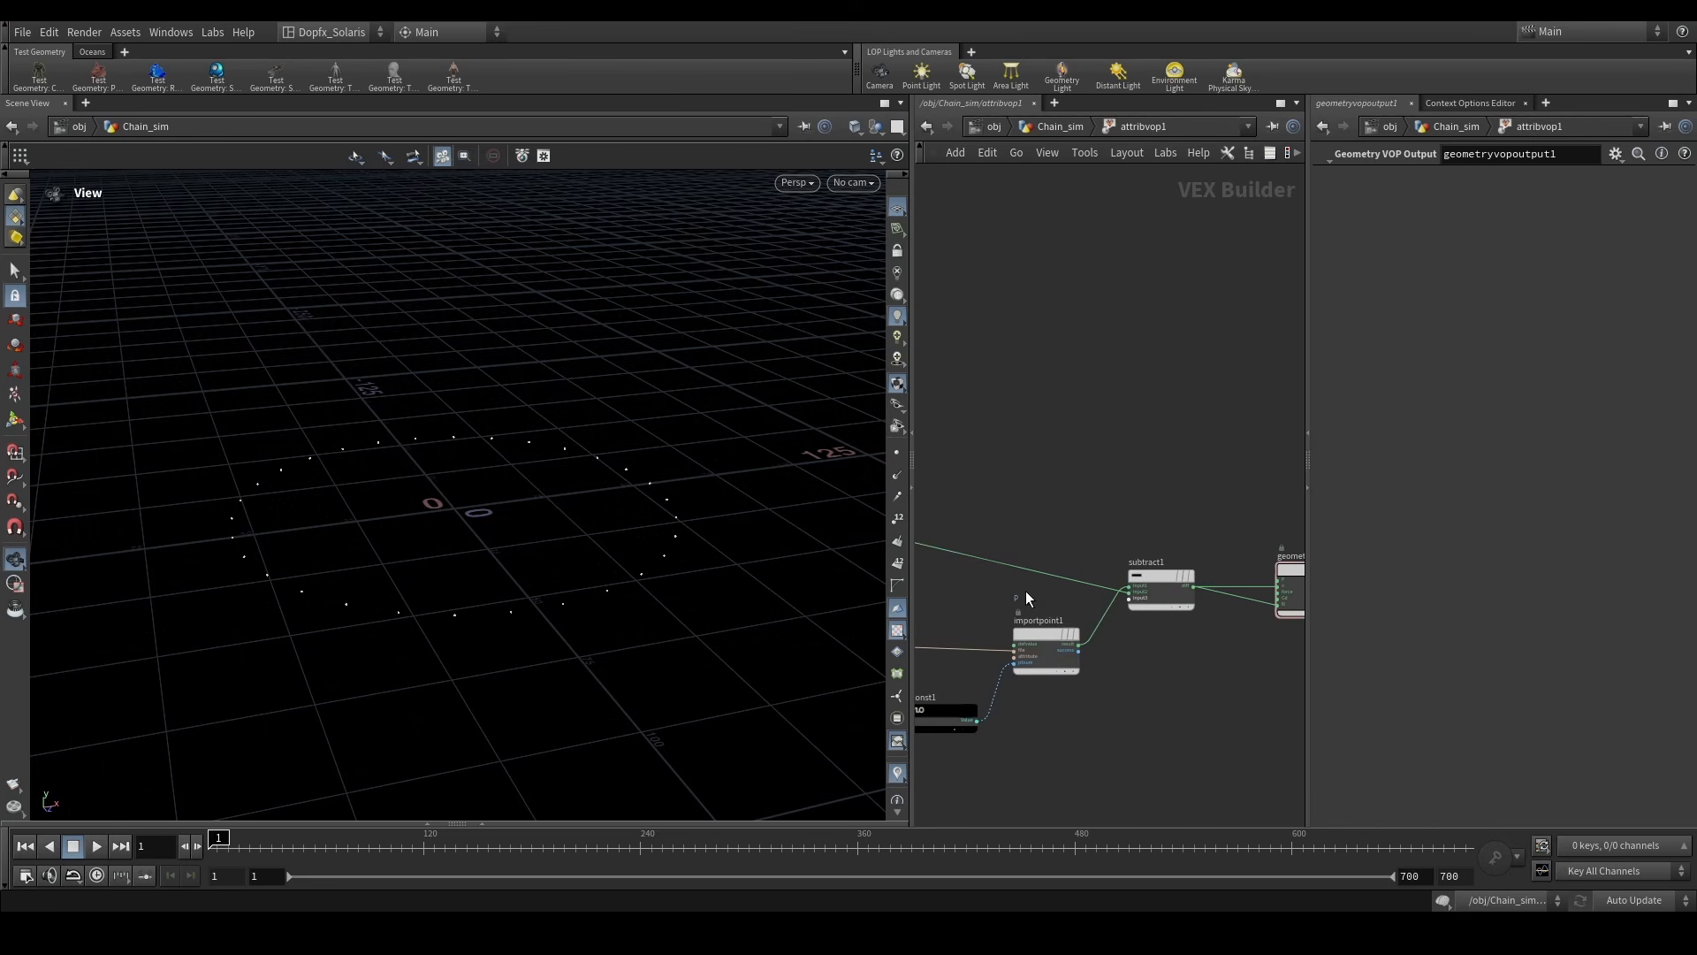
- Examine the subtract1 node and its connections to the geometry output, and return to the Chain_sim network
scroll(1120, 579, "up", 4)
scroll(1120, 580, "up", 1)
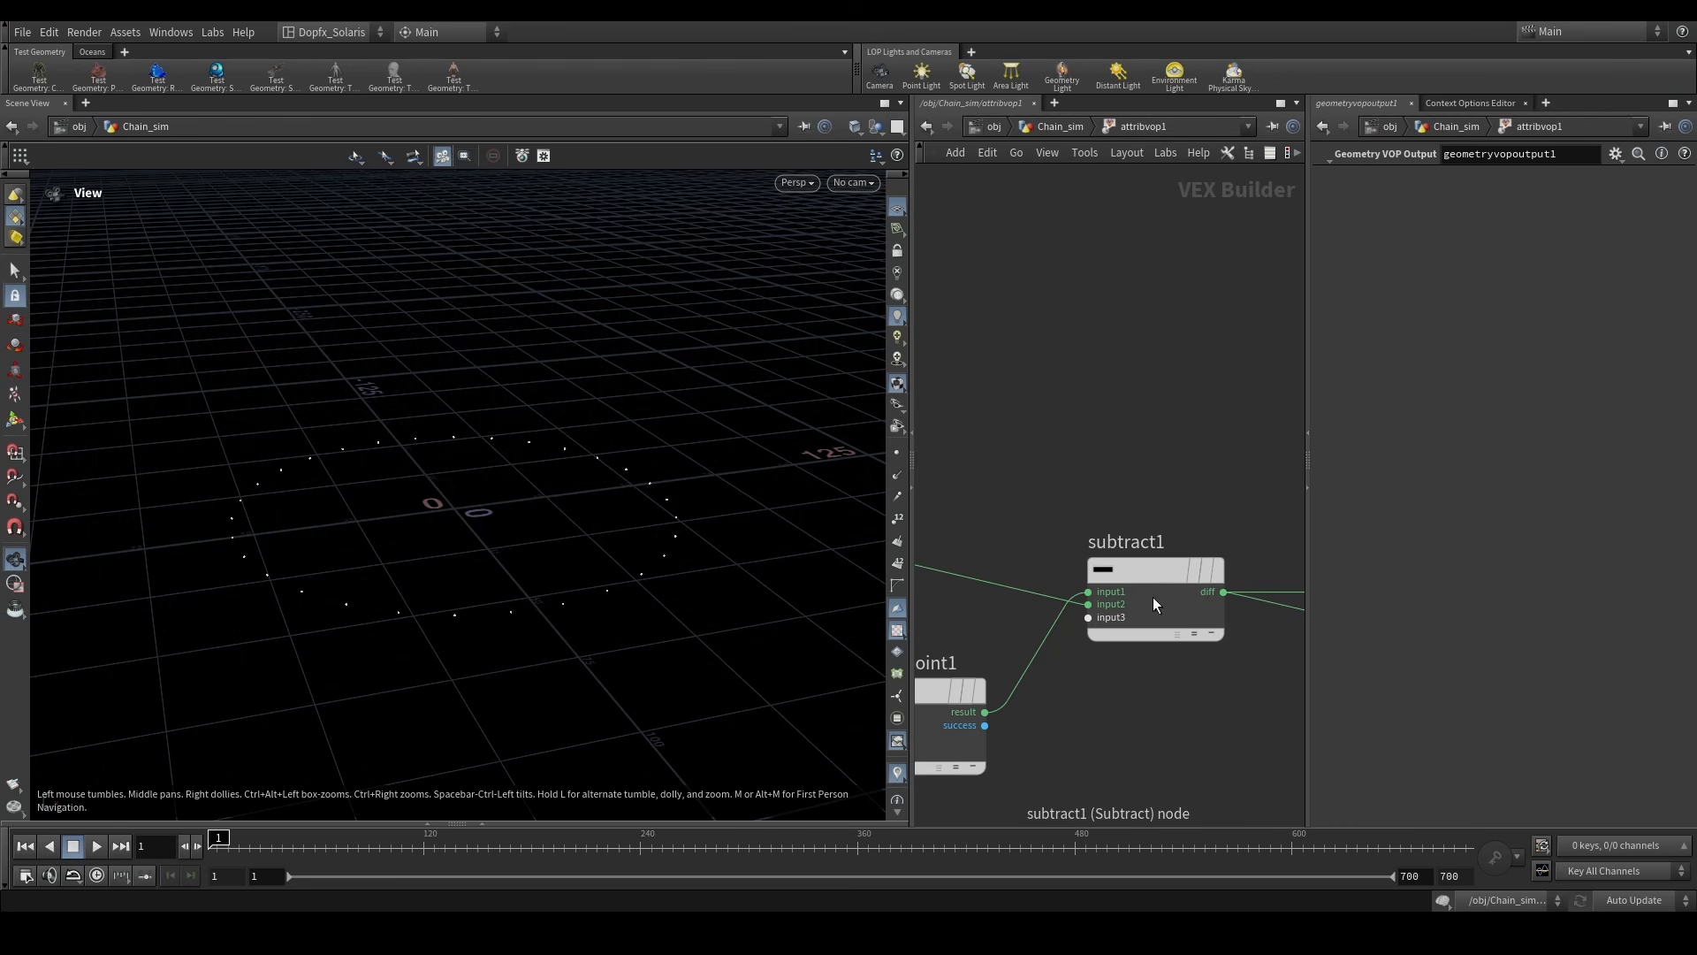
mouse_move(1151, 575)
scroll(1126, 592, "down", 3)
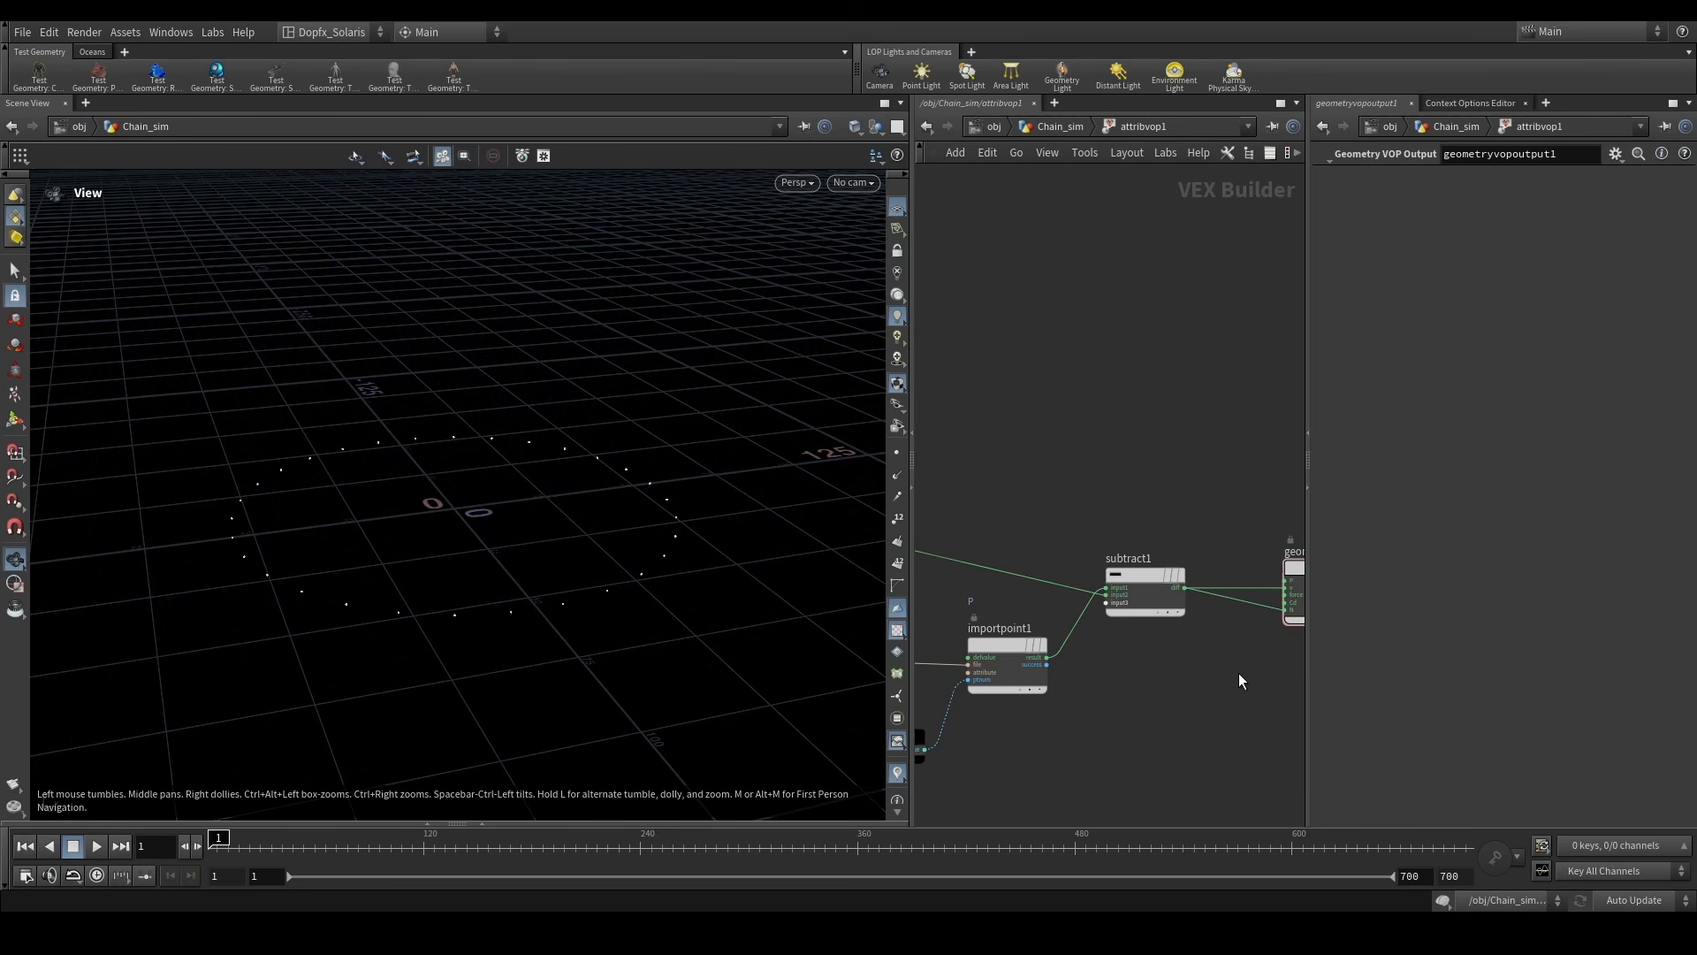
middle_click_drag(1238, 682, 1134, 660)
scroll(1220, 571, "up", 1)
key("u")
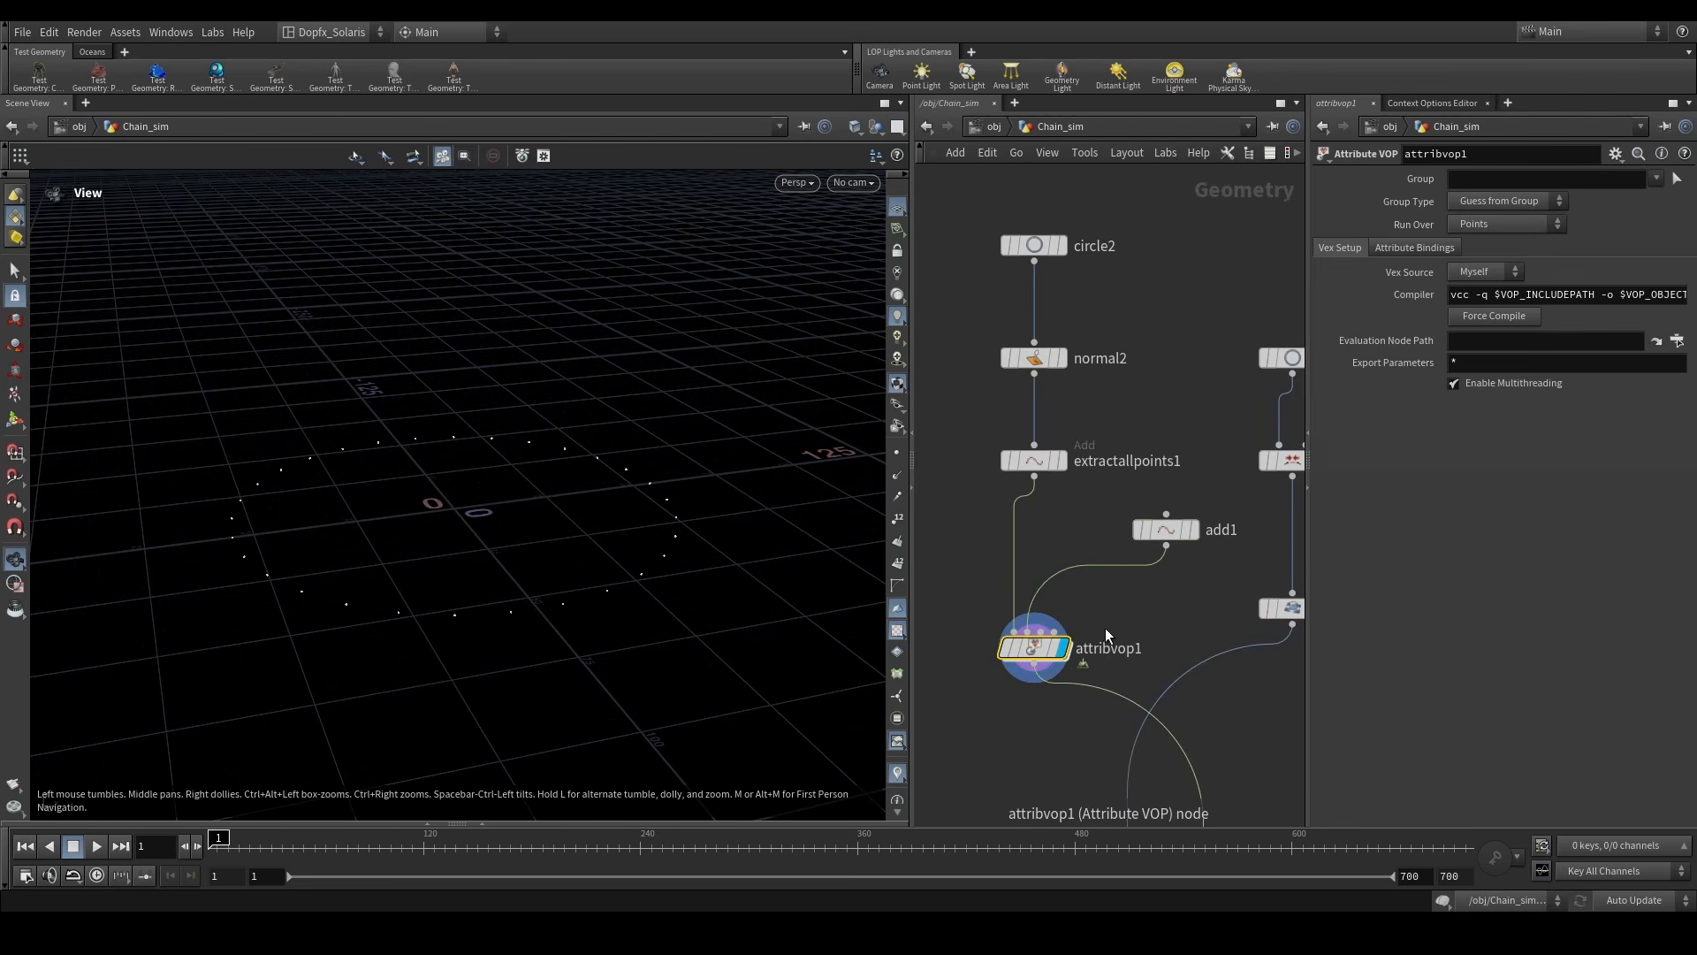
- Show the point normals of the attribvop1 output and inspect their direction around the circle
middle_click_drag(1038, 735, 1061, 551)
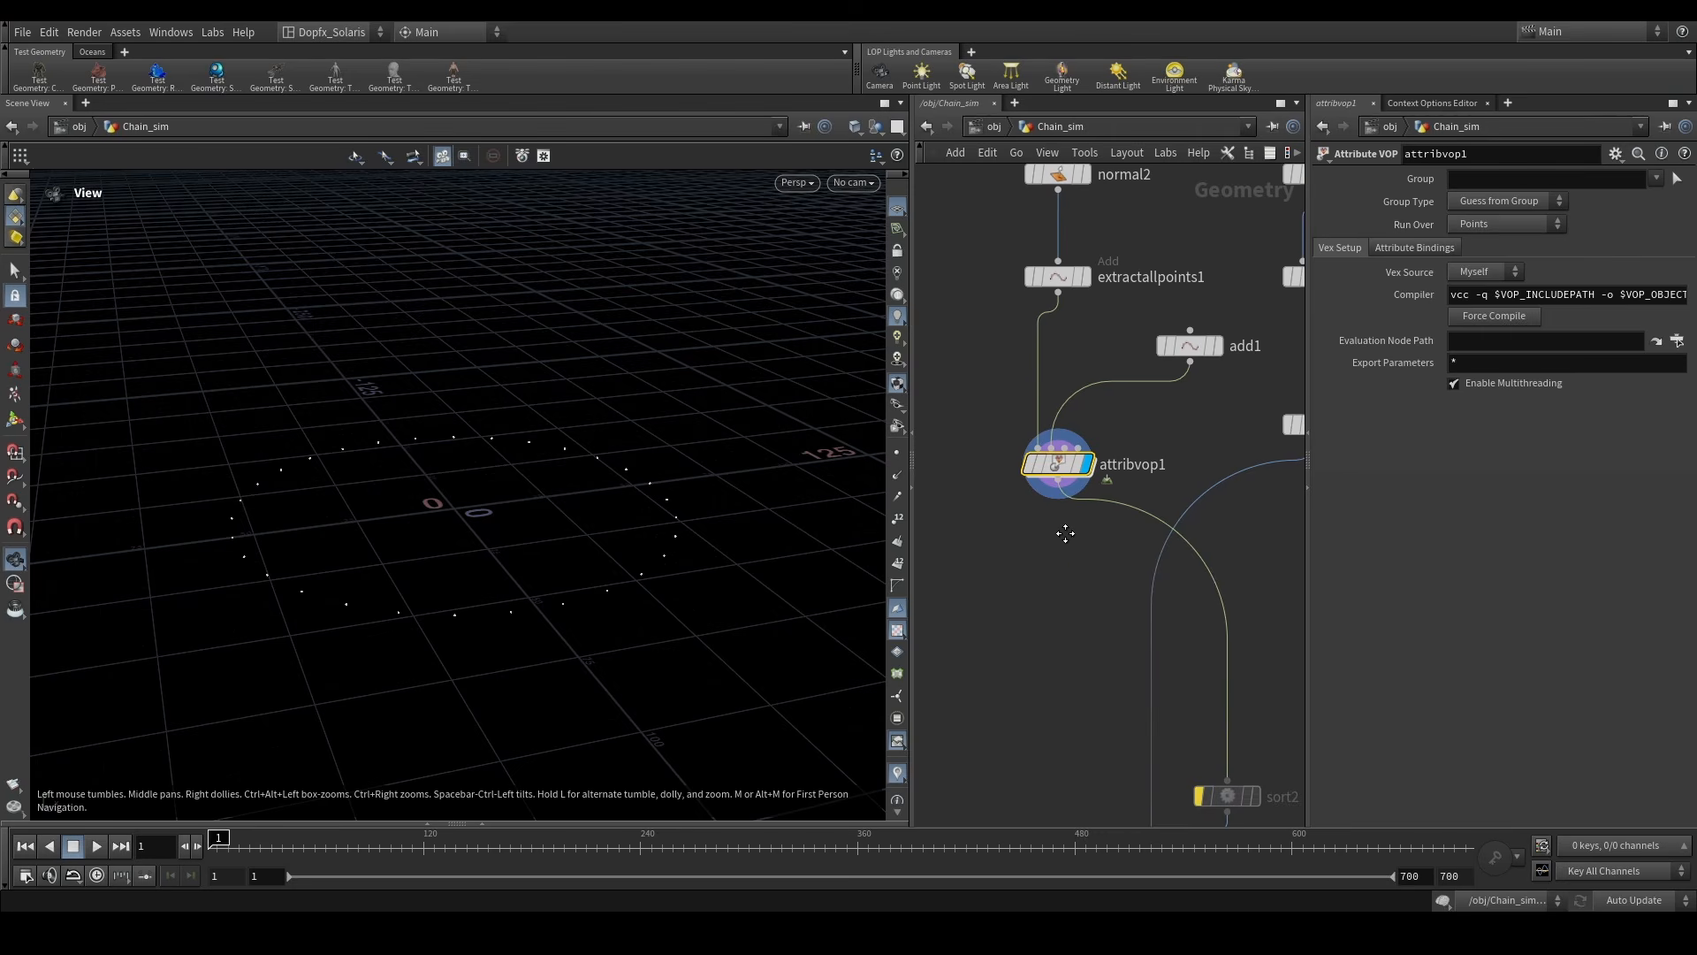
left_click(898, 499)
mouse_move(558, 612)
left_mouse_down()
mouse_move(537, 572)
mouse_move(546, 599)
left_mouse_up()
middle_click_drag(545, 599, 576, 572)
right_click_drag(575, 585, 530, 595)
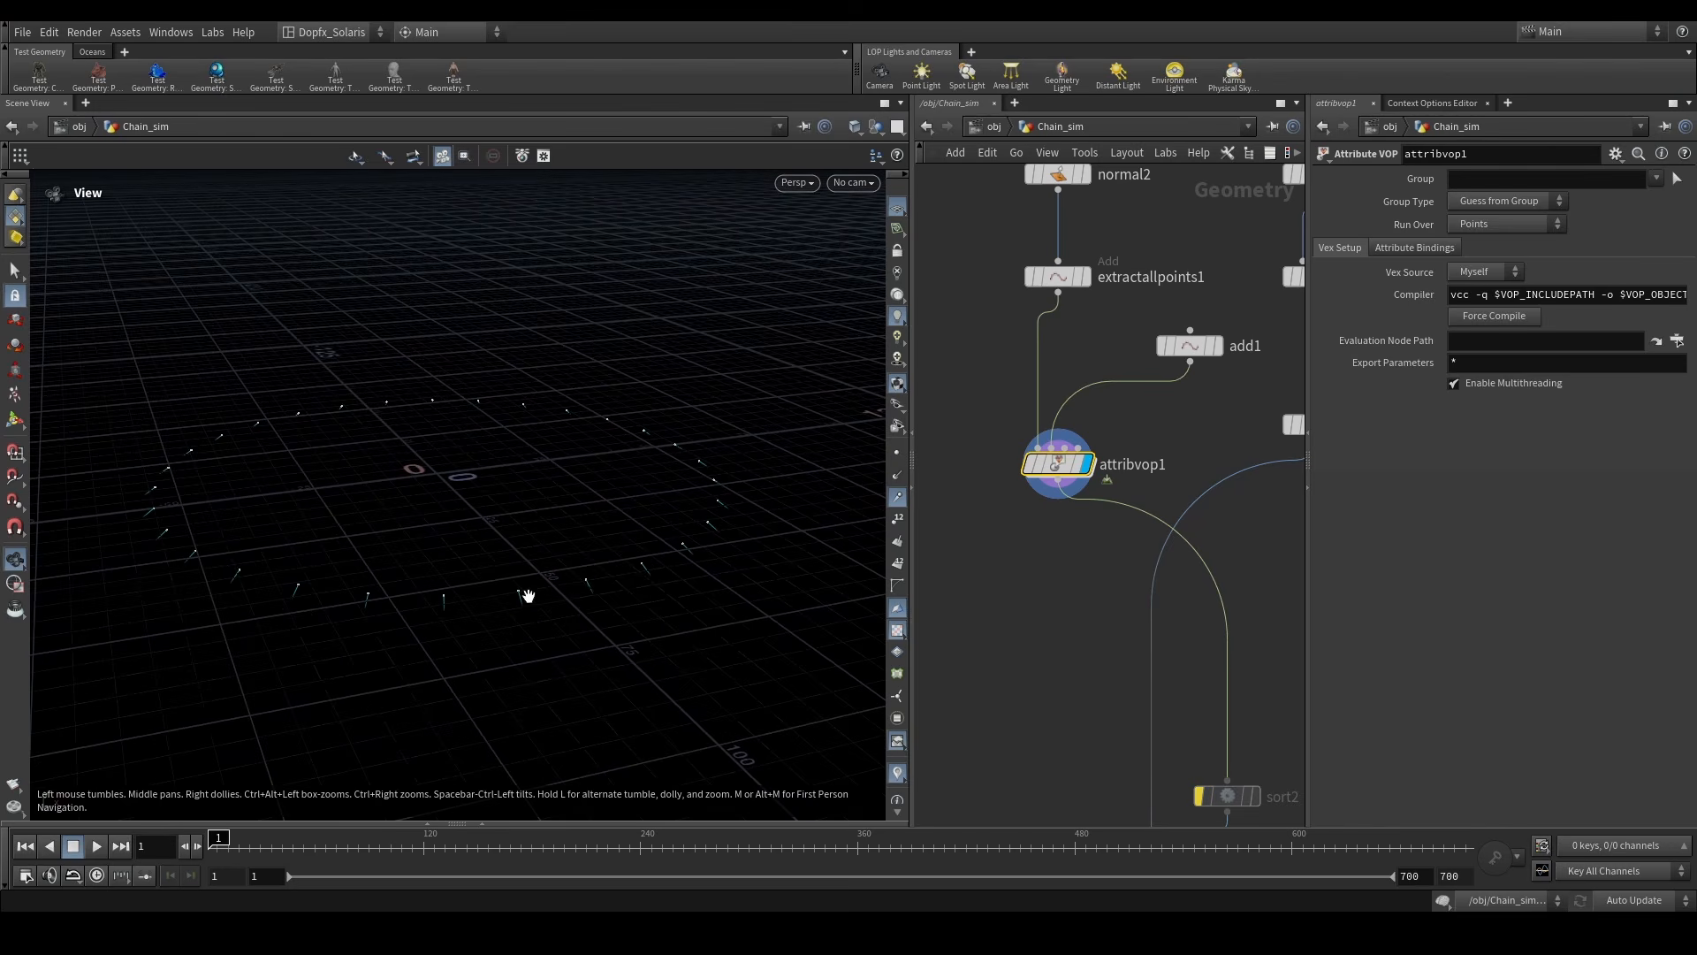
- Check the add1 node against attribvop1 and hide the point normals again
left_click(1219, 347)
left_click(1186, 345)
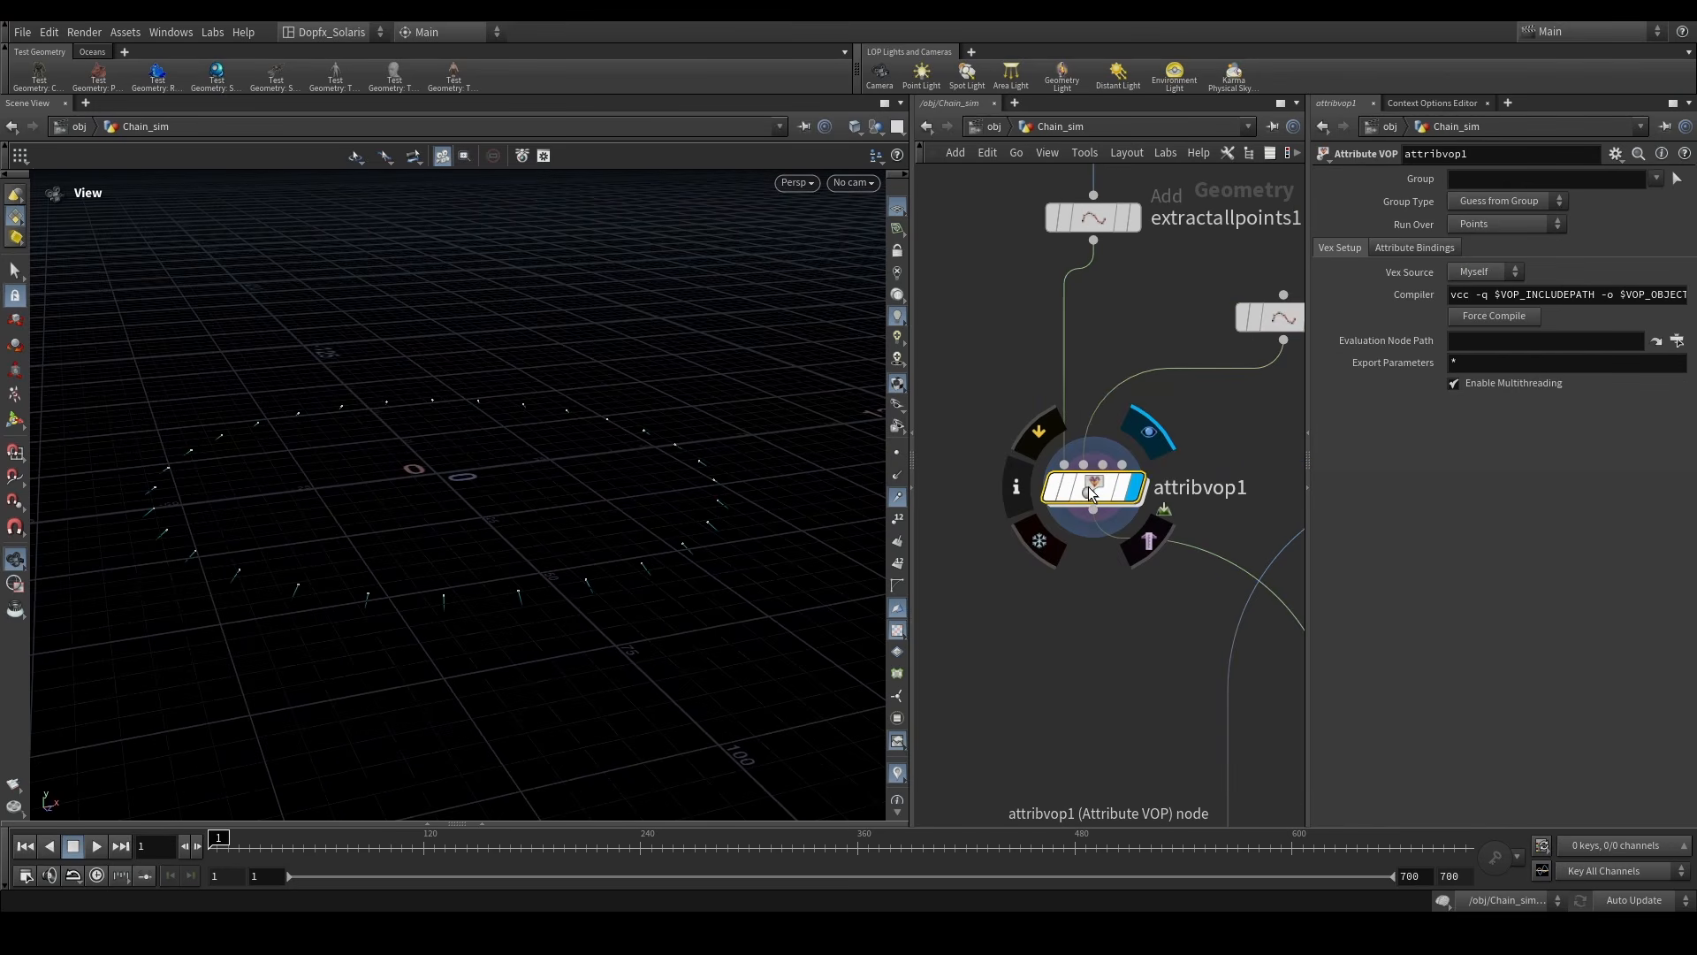
scroll(1103, 593, "down", 3)
left_click(896, 499)
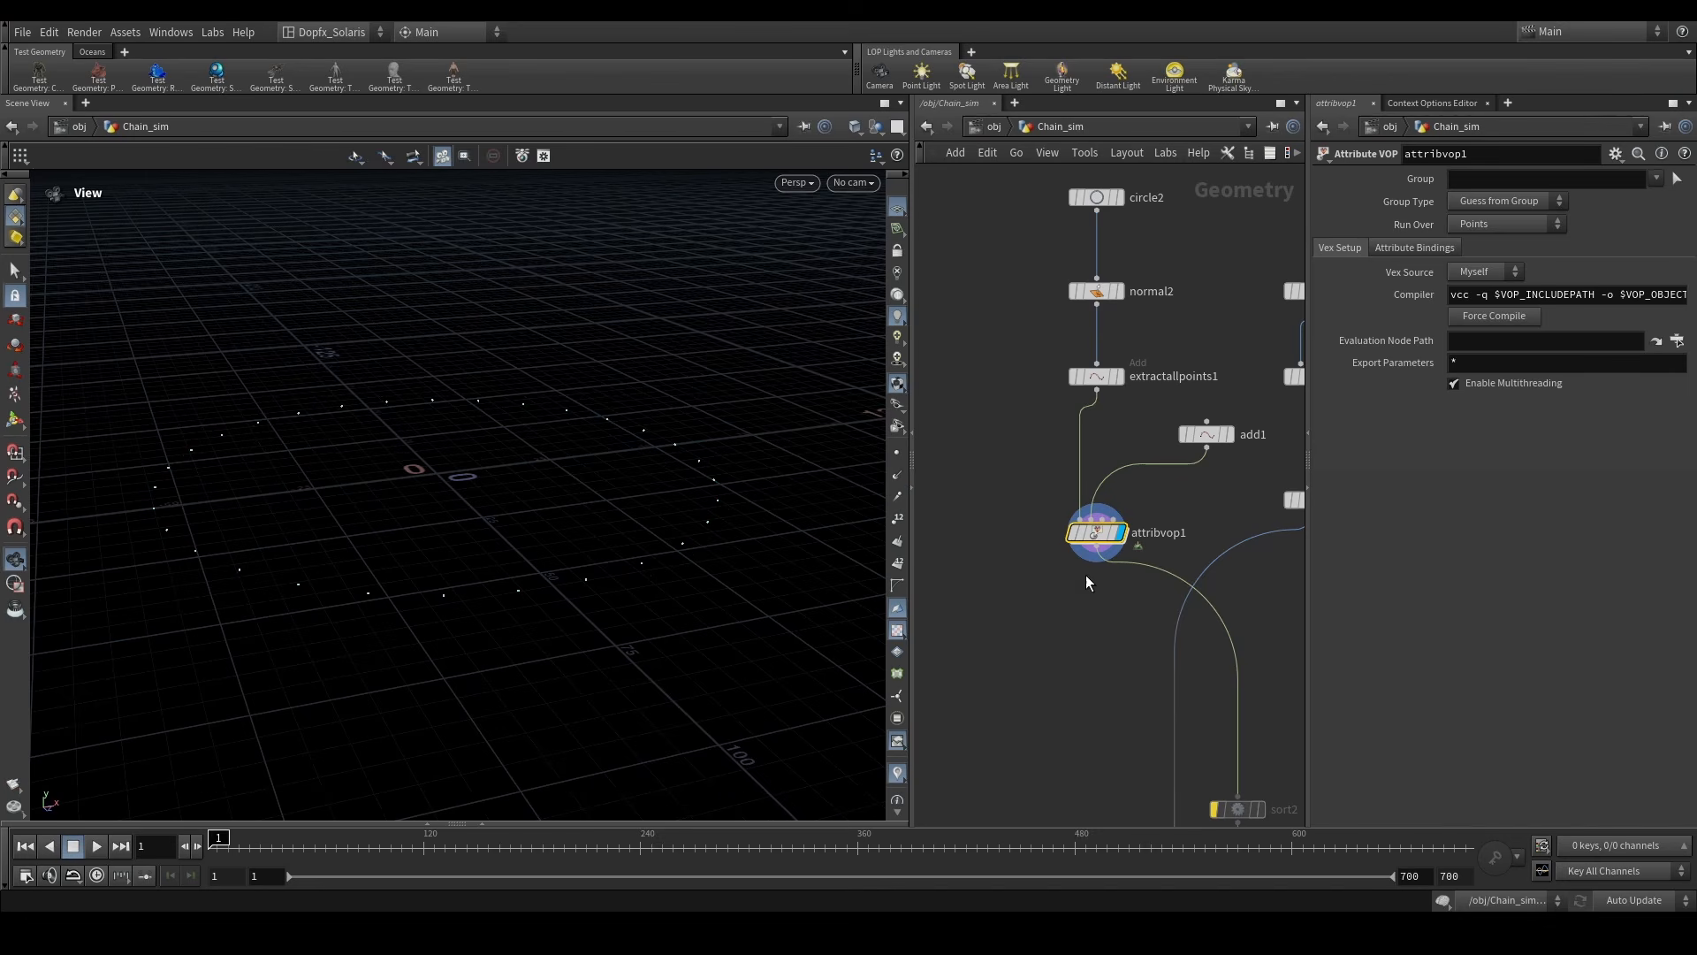
- Display the circle1 node and review its polygon circle parameters
middle_click_drag(1238, 486, 983, 594)
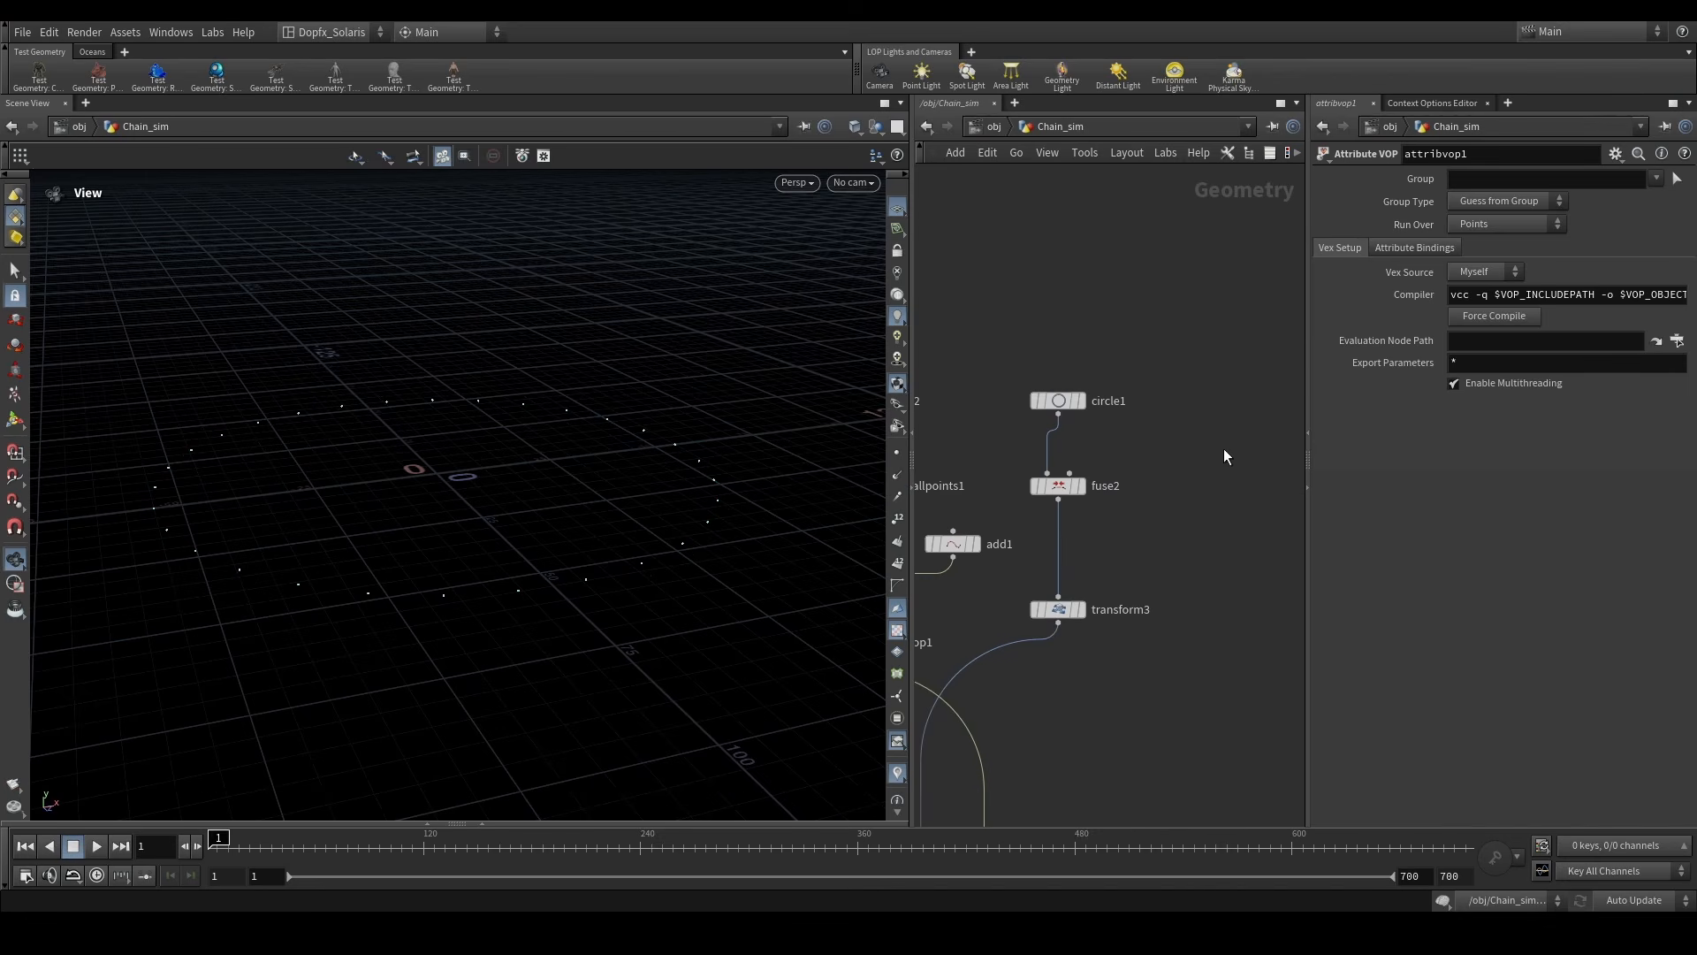
scroll(1108, 406, "up", 3)
left_click(1070, 399)
left_click(1051, 400)
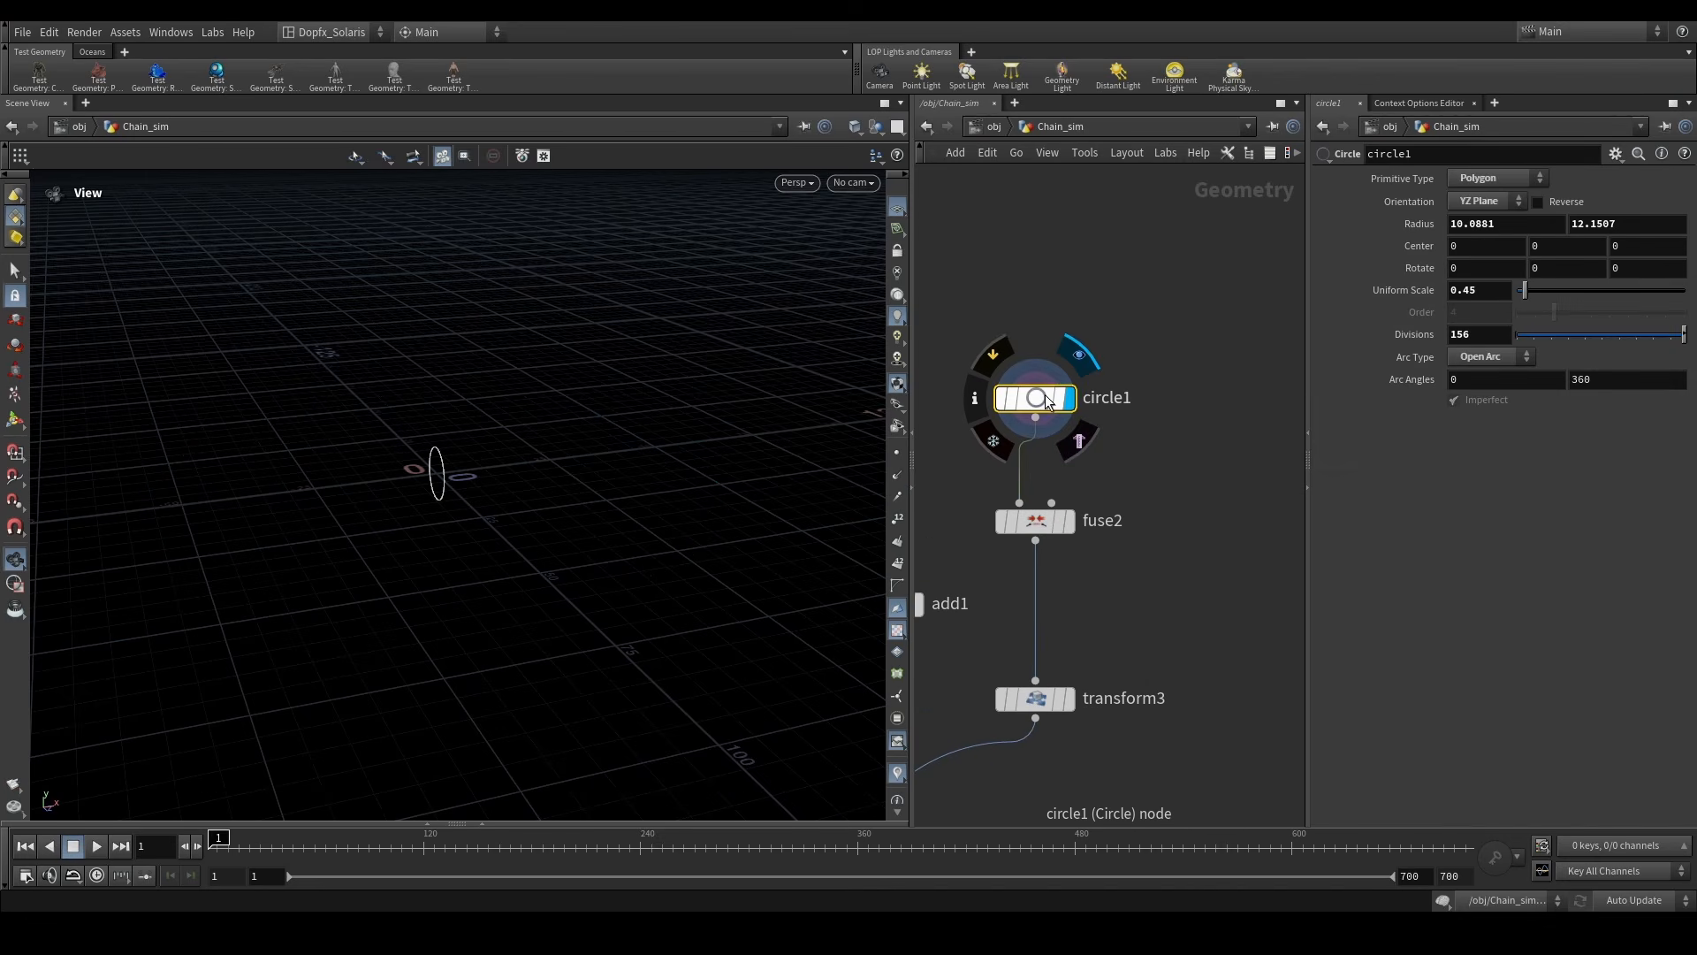
middle_click_drag(1069, 443, 1138, 433)
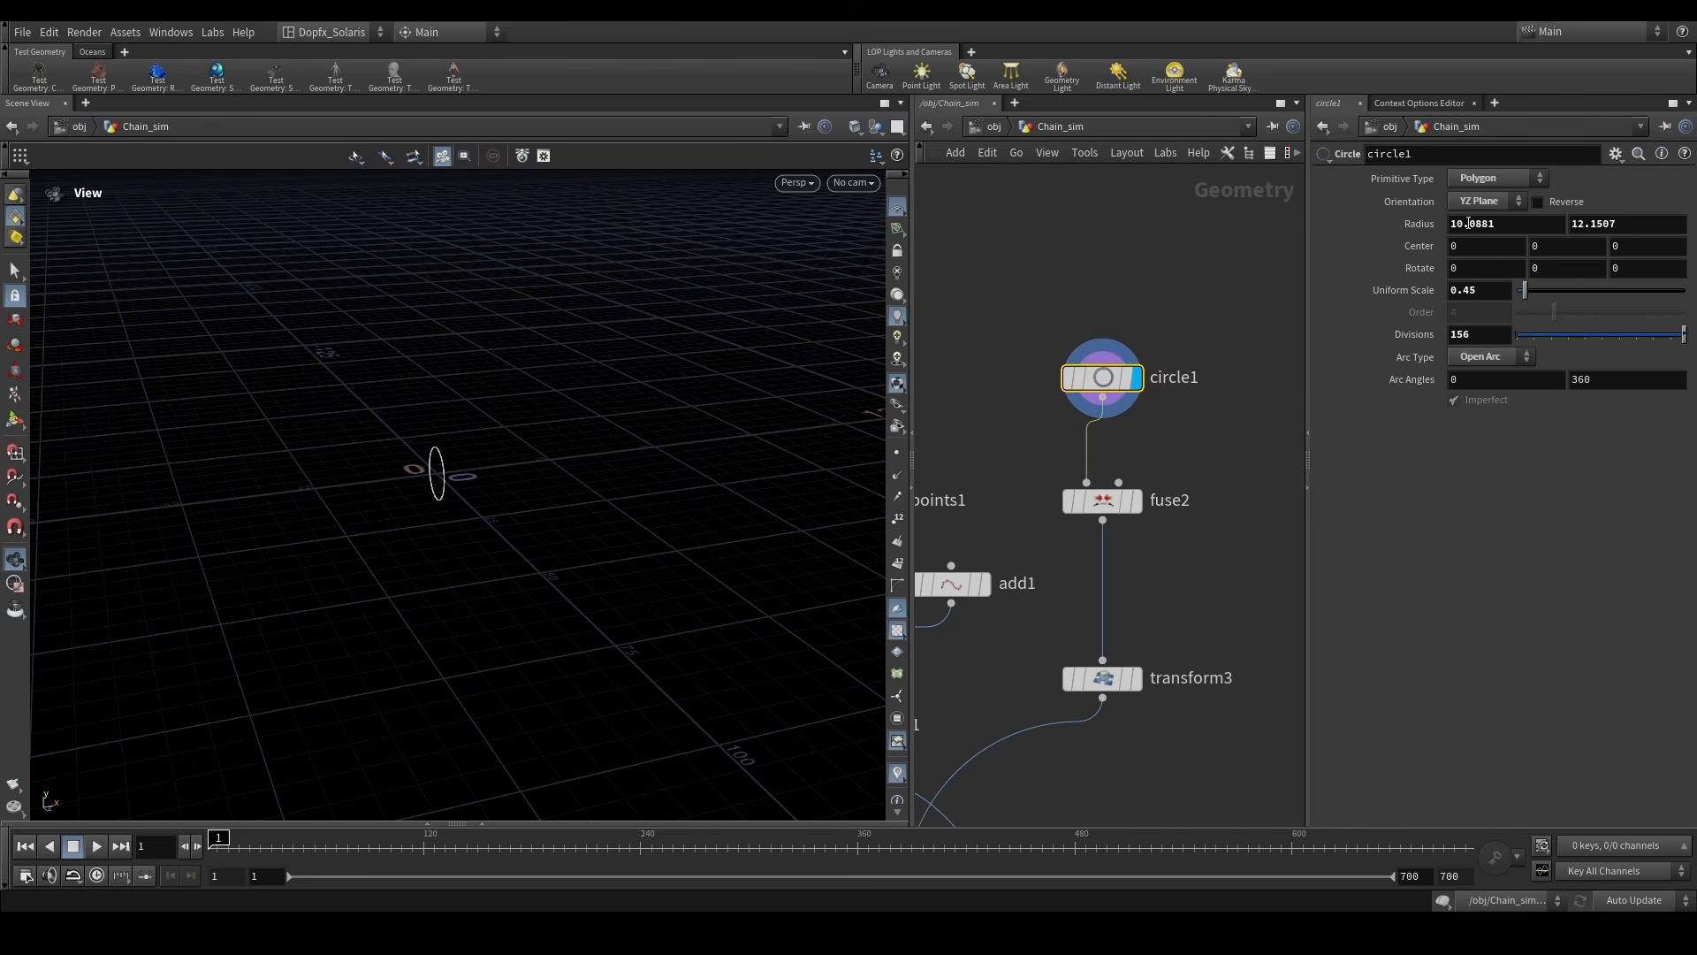
- Display the fuse2 and transform3 nodes in turn and check how each affects the circle
left_click(1135, 501)
left_click(1096, 504)
left_click_drag(495, 477, 595, 348)
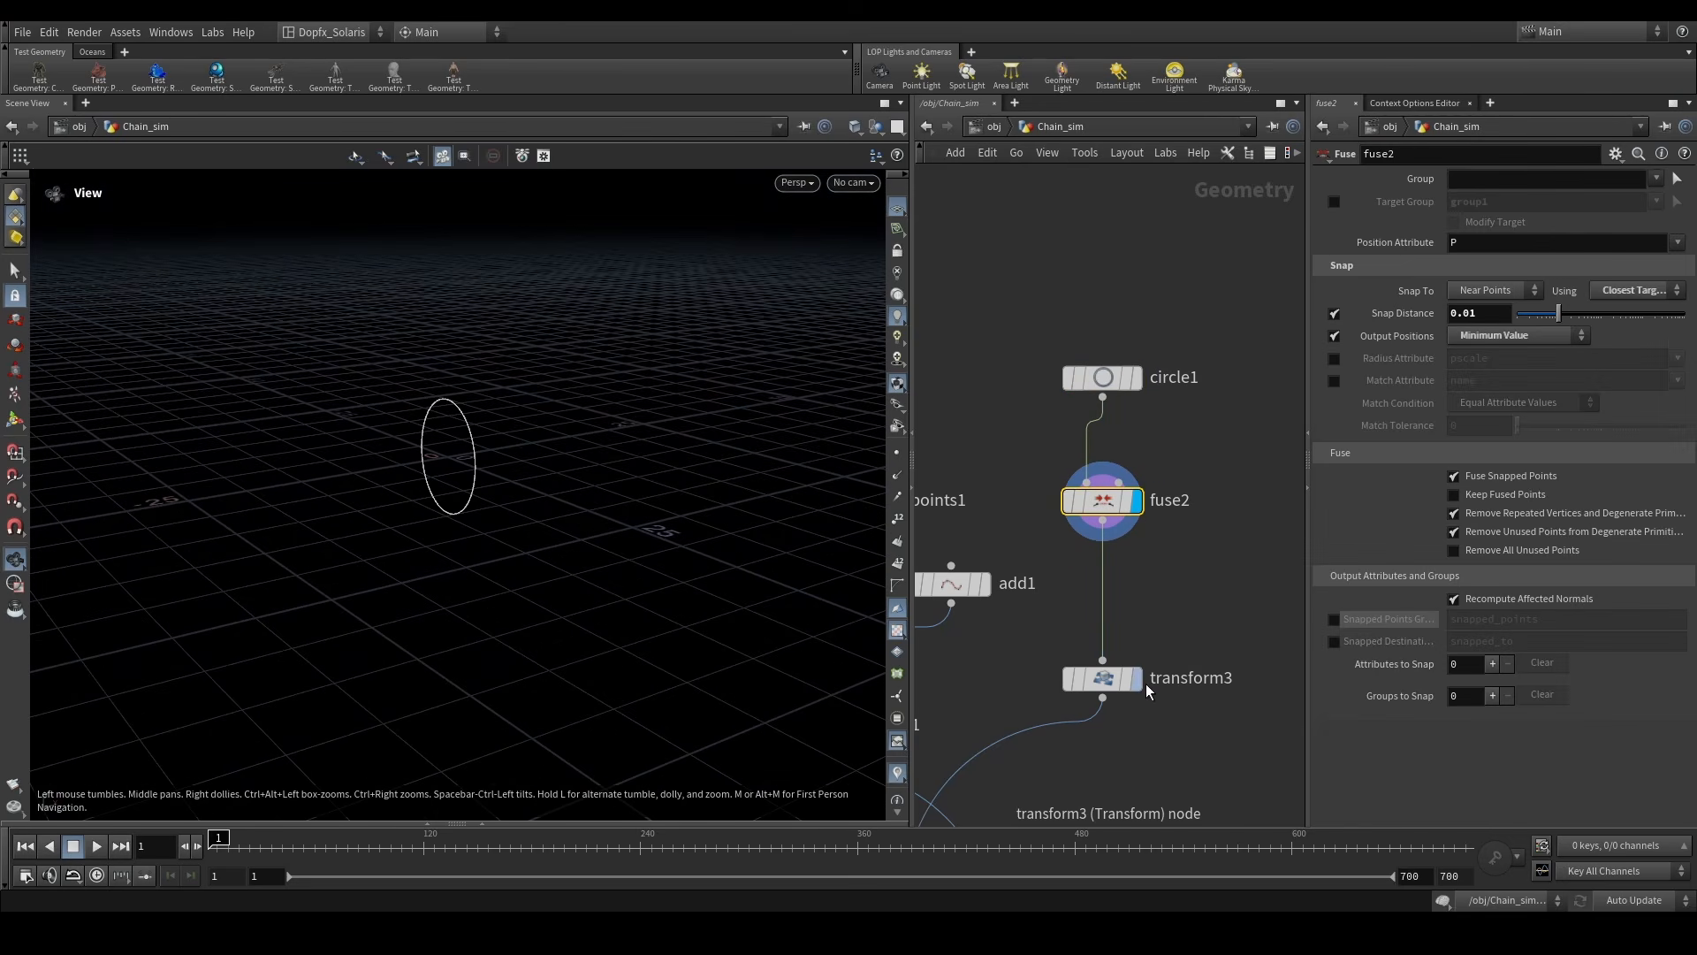
left_click(1116, 691)
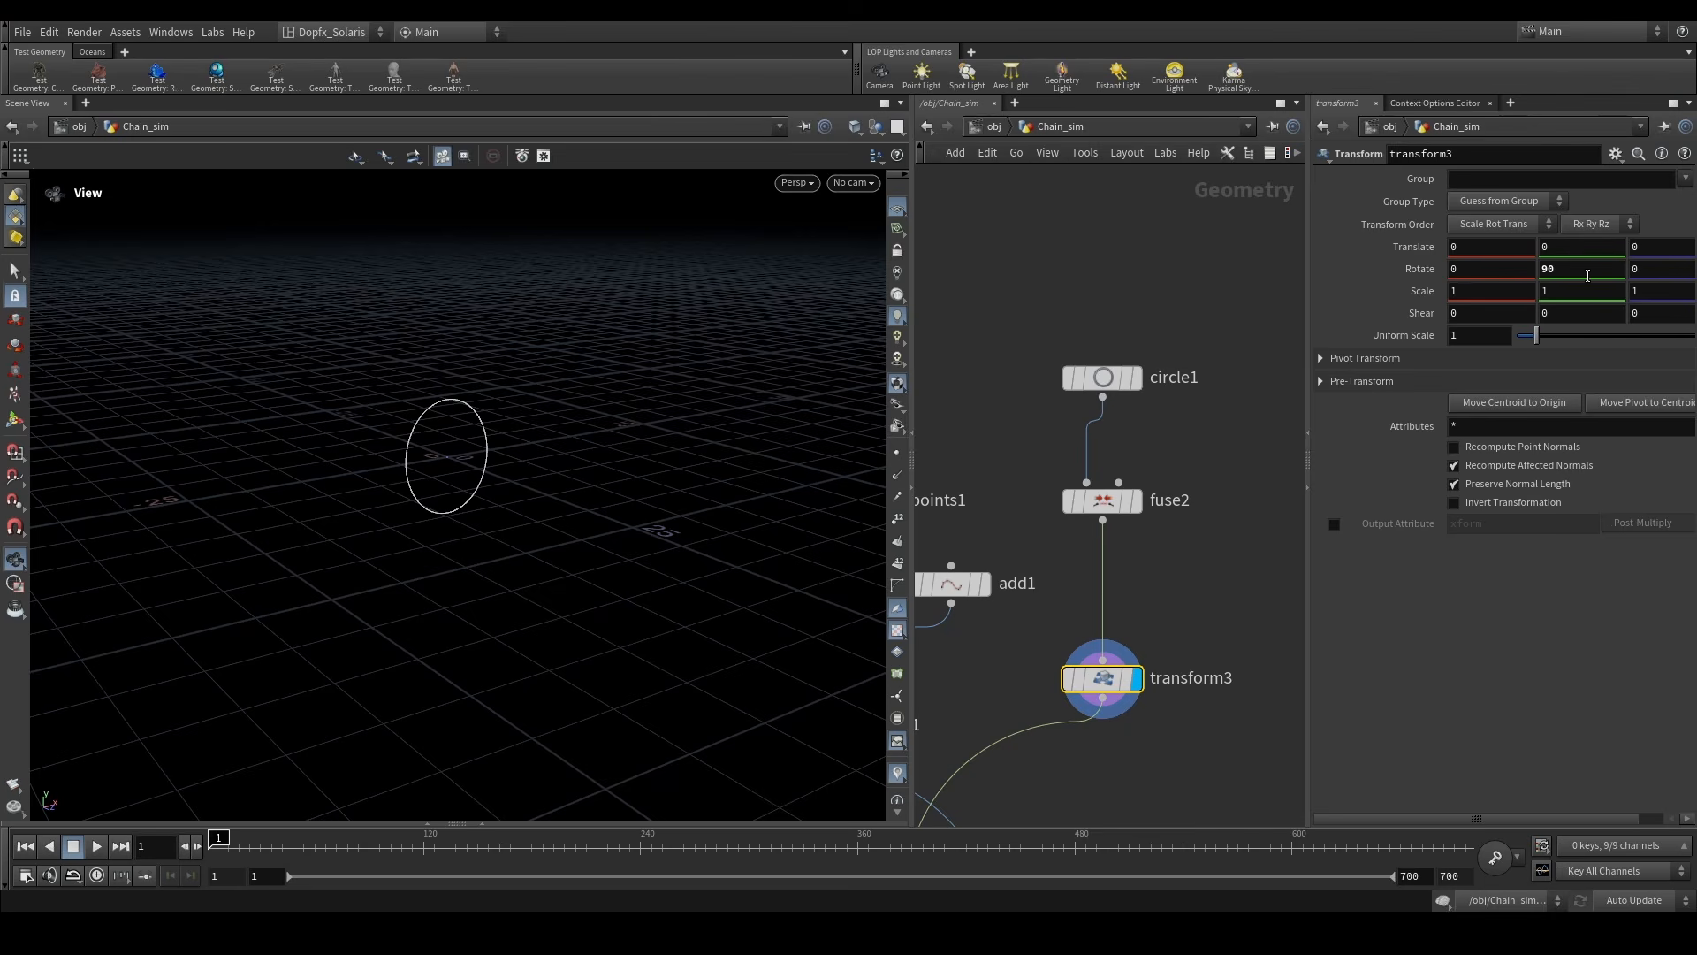
- Display the copytopoints1 node and inspect the rings copied onto the circle of points
scroll(1185, 534, "down", 8)
middle_click_drag(1188, 691, 1184, 521)
scroll(1154, 577, "up", 8)
left_click(1073, 576)
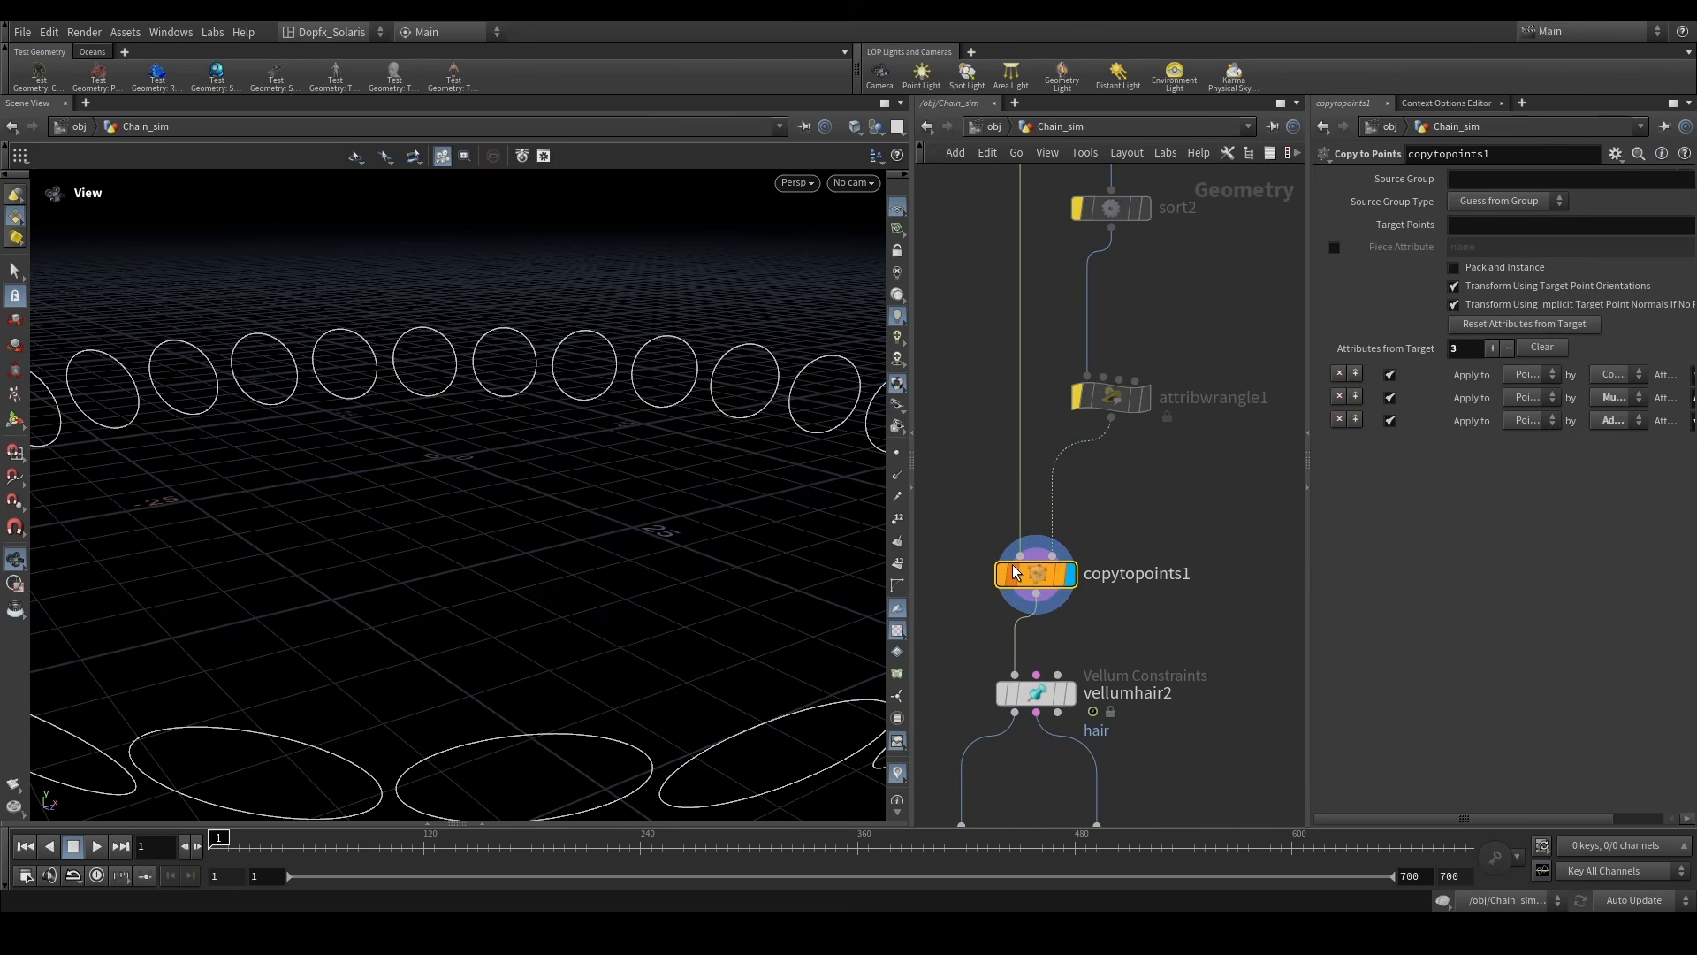
left_click_drag(598, 436, 451, 518)
scroll(1035, 489, "down", 6)
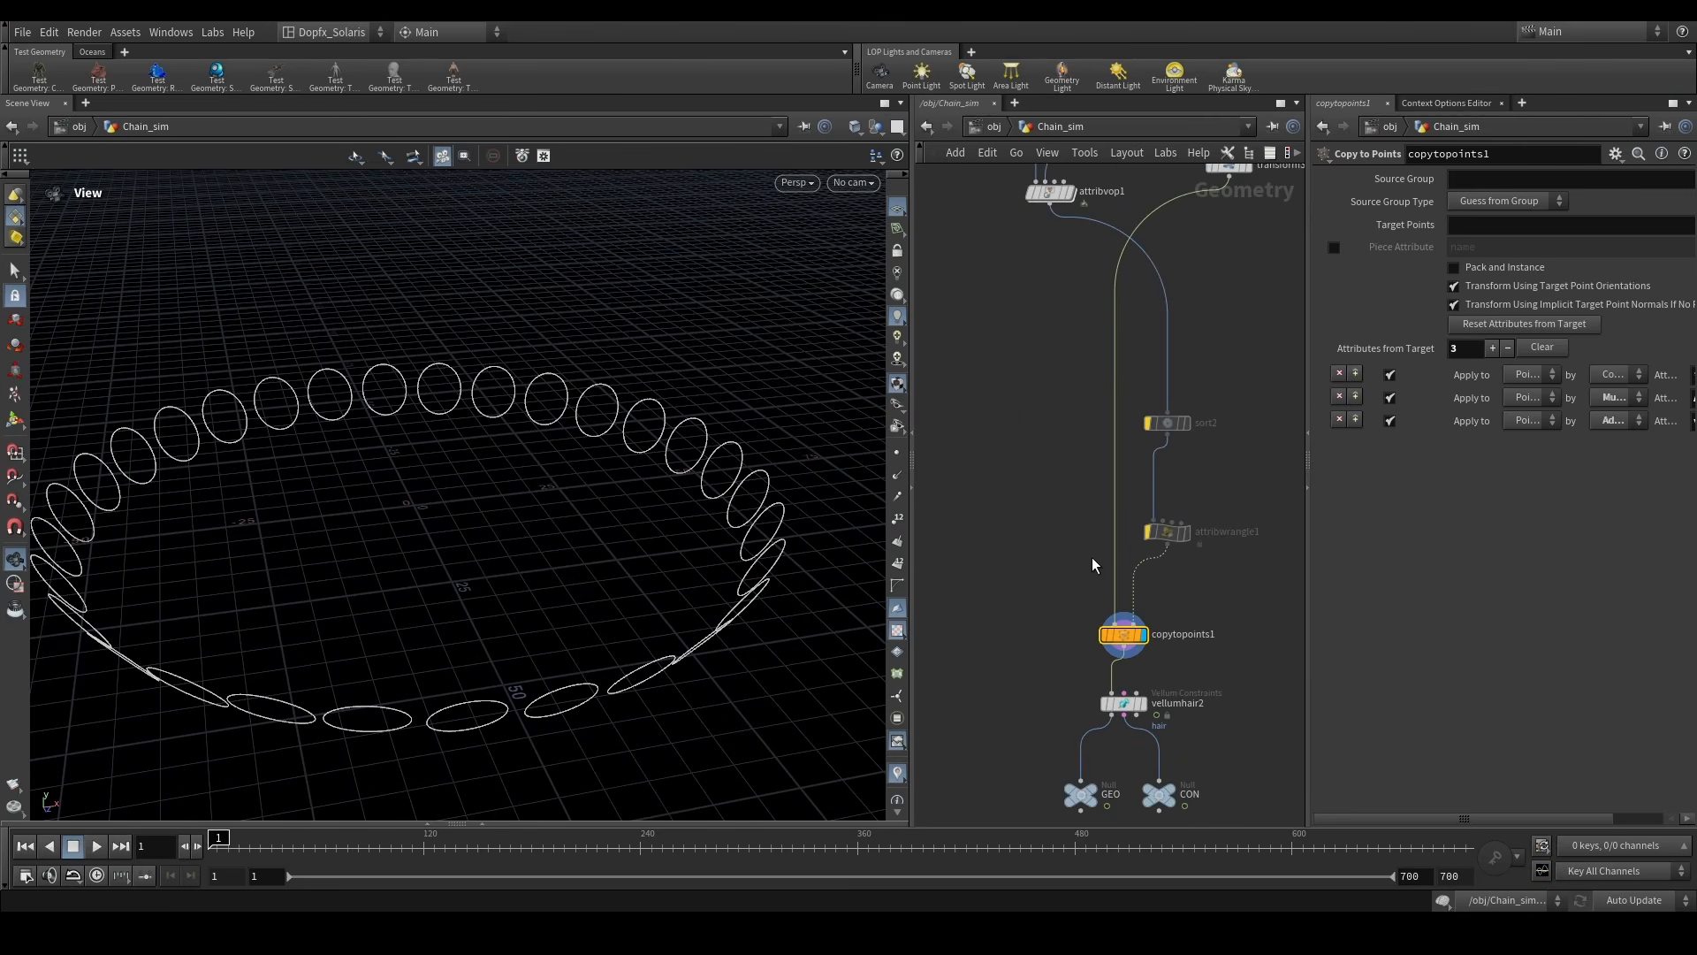
left_click_drag(557, 579, 538, 506)
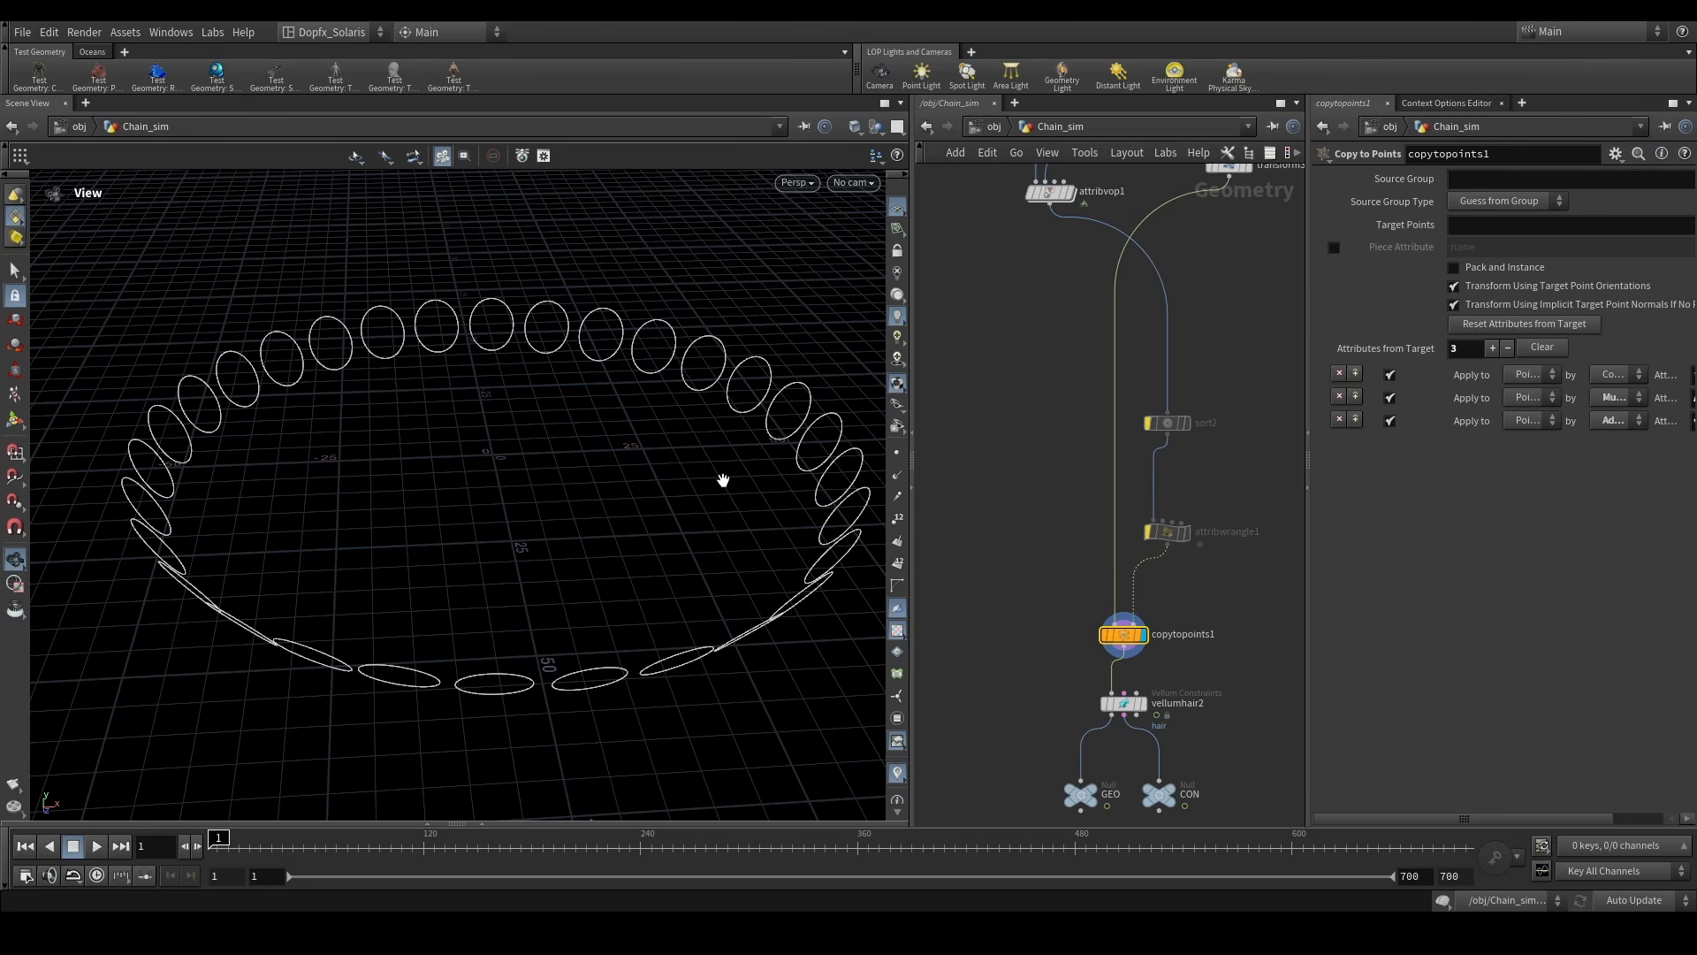
- Turn off the bypass on attribwrangle1 and show its gap setting and VEX code
scroll(1023, 720, "up", 3)
left_click(1049, 538)
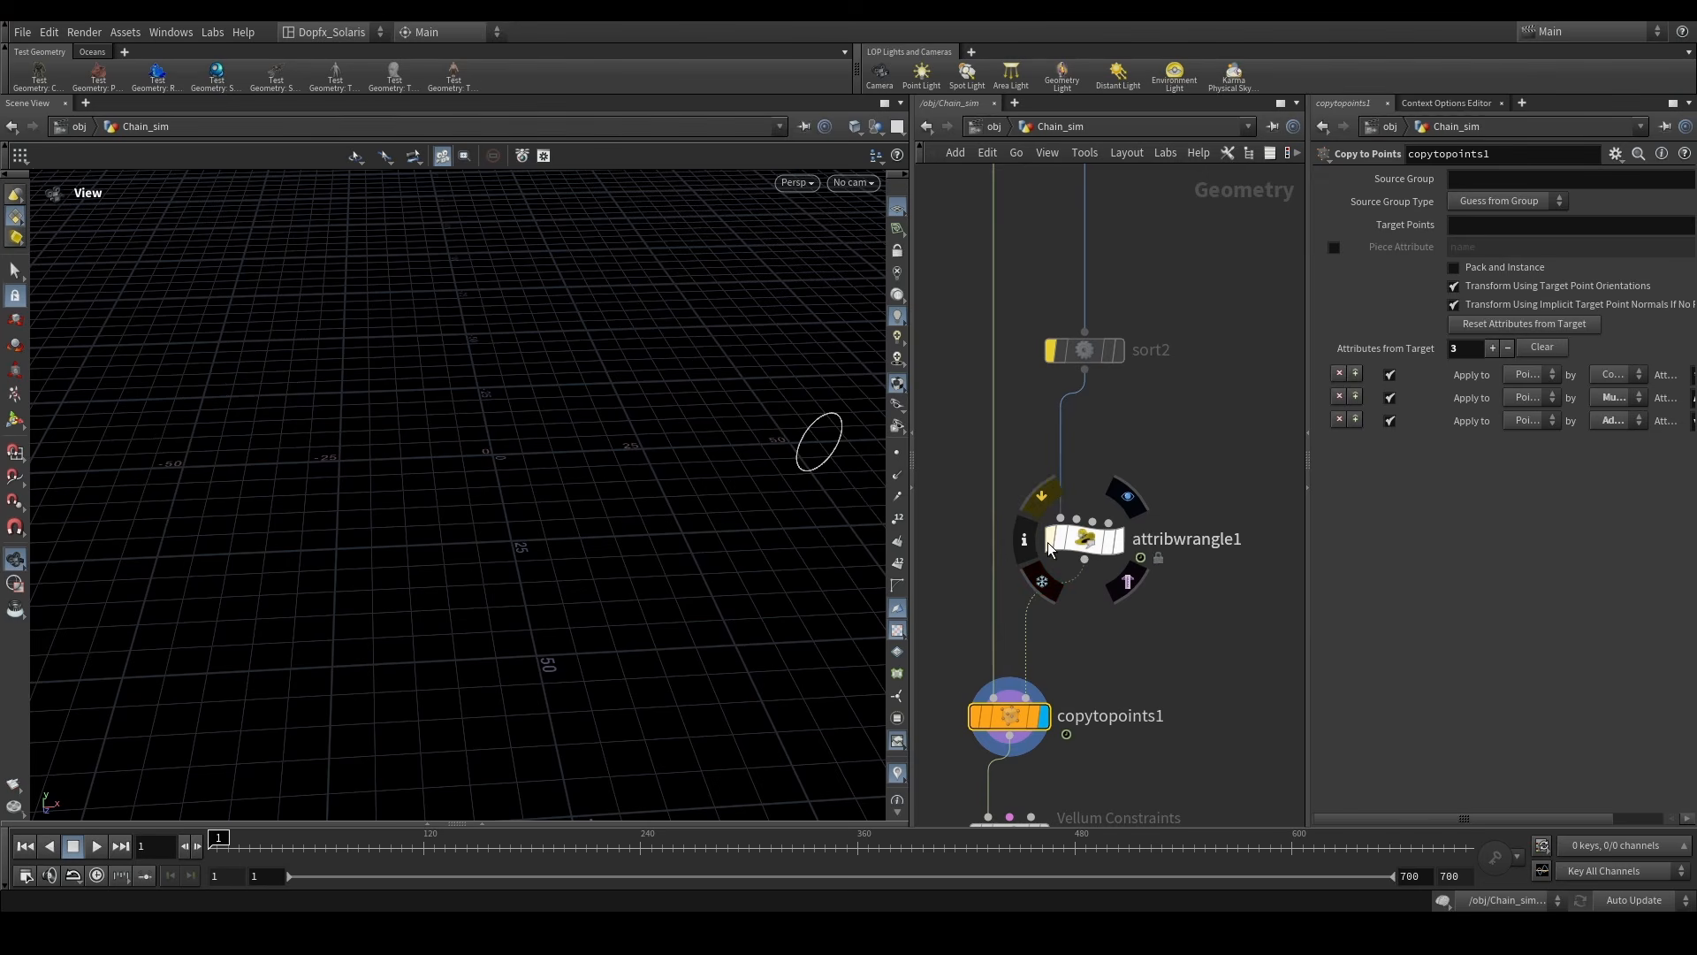
left_click(1085, 538)
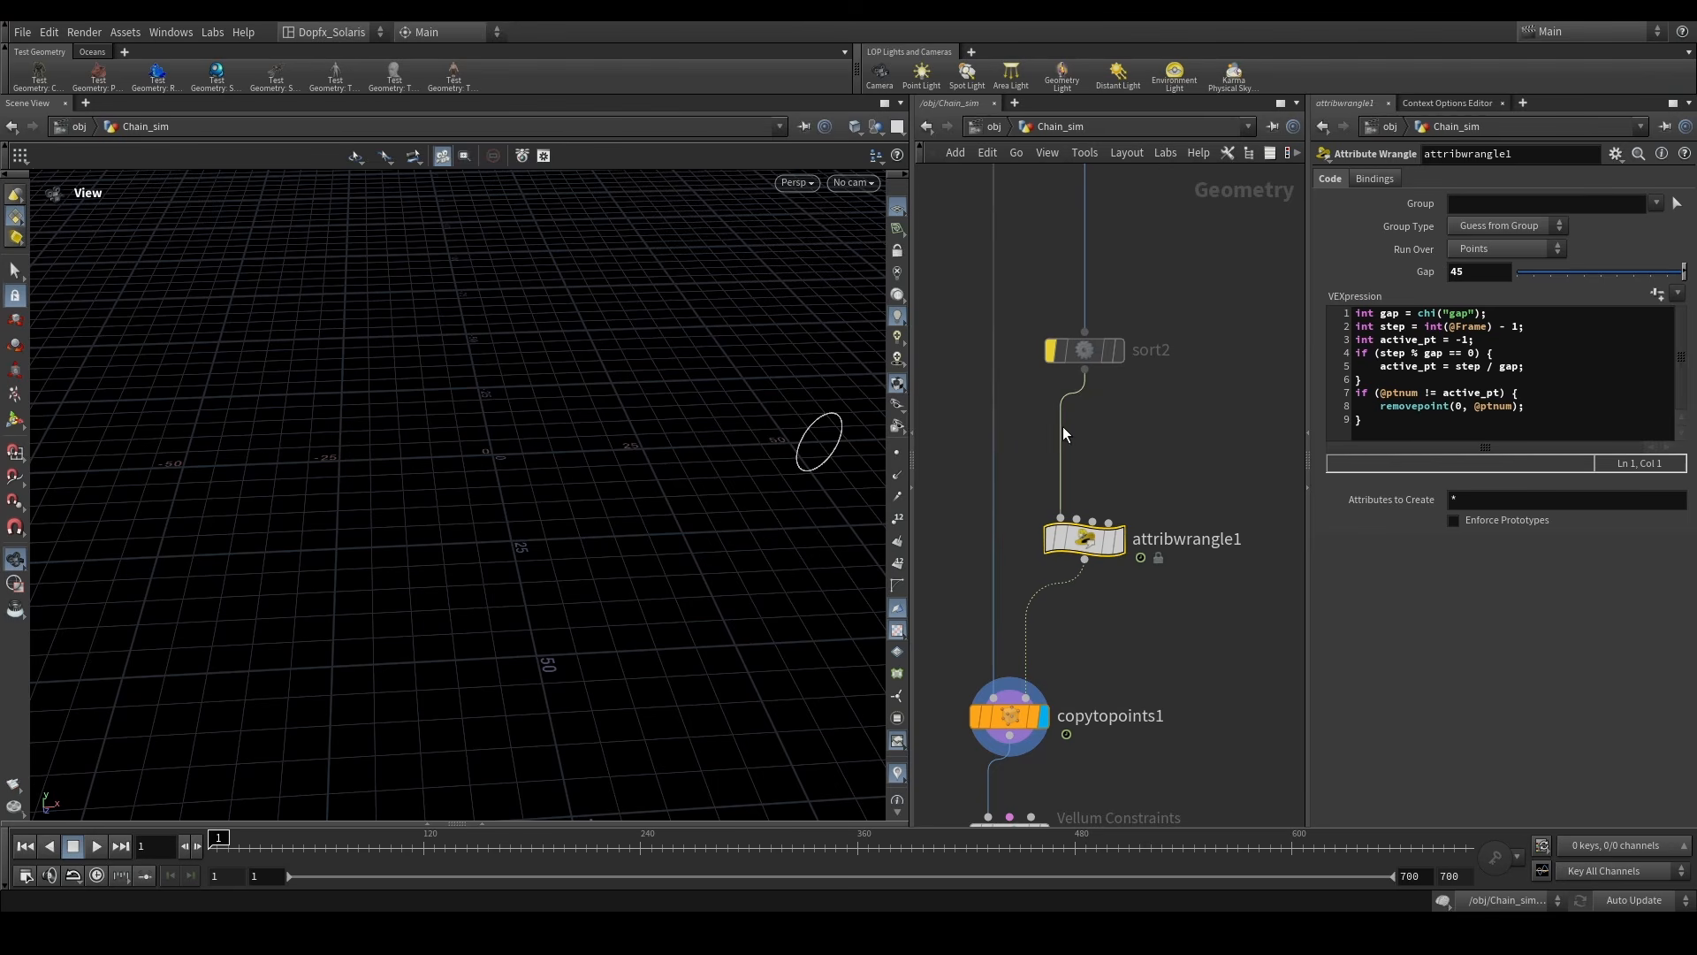
- Play the animation to check how attribwrangle1 makes the copied ring move between points
middle_click_drag(1121, 405, 1117, 477)
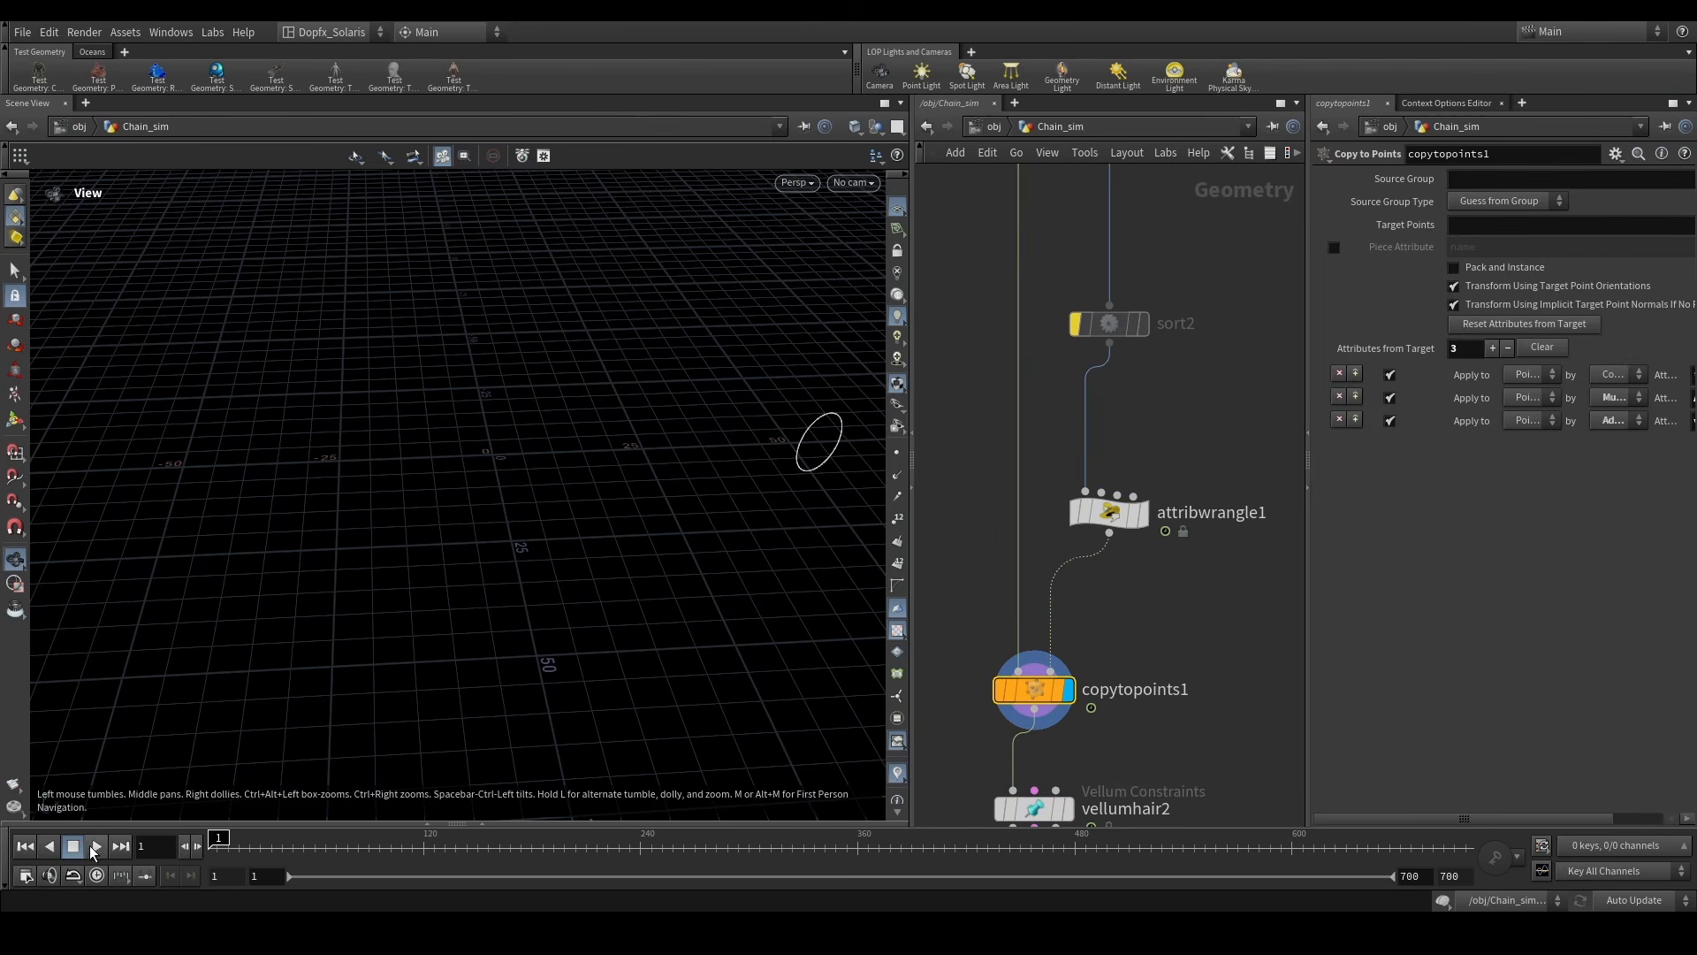
left_click(96, 846)
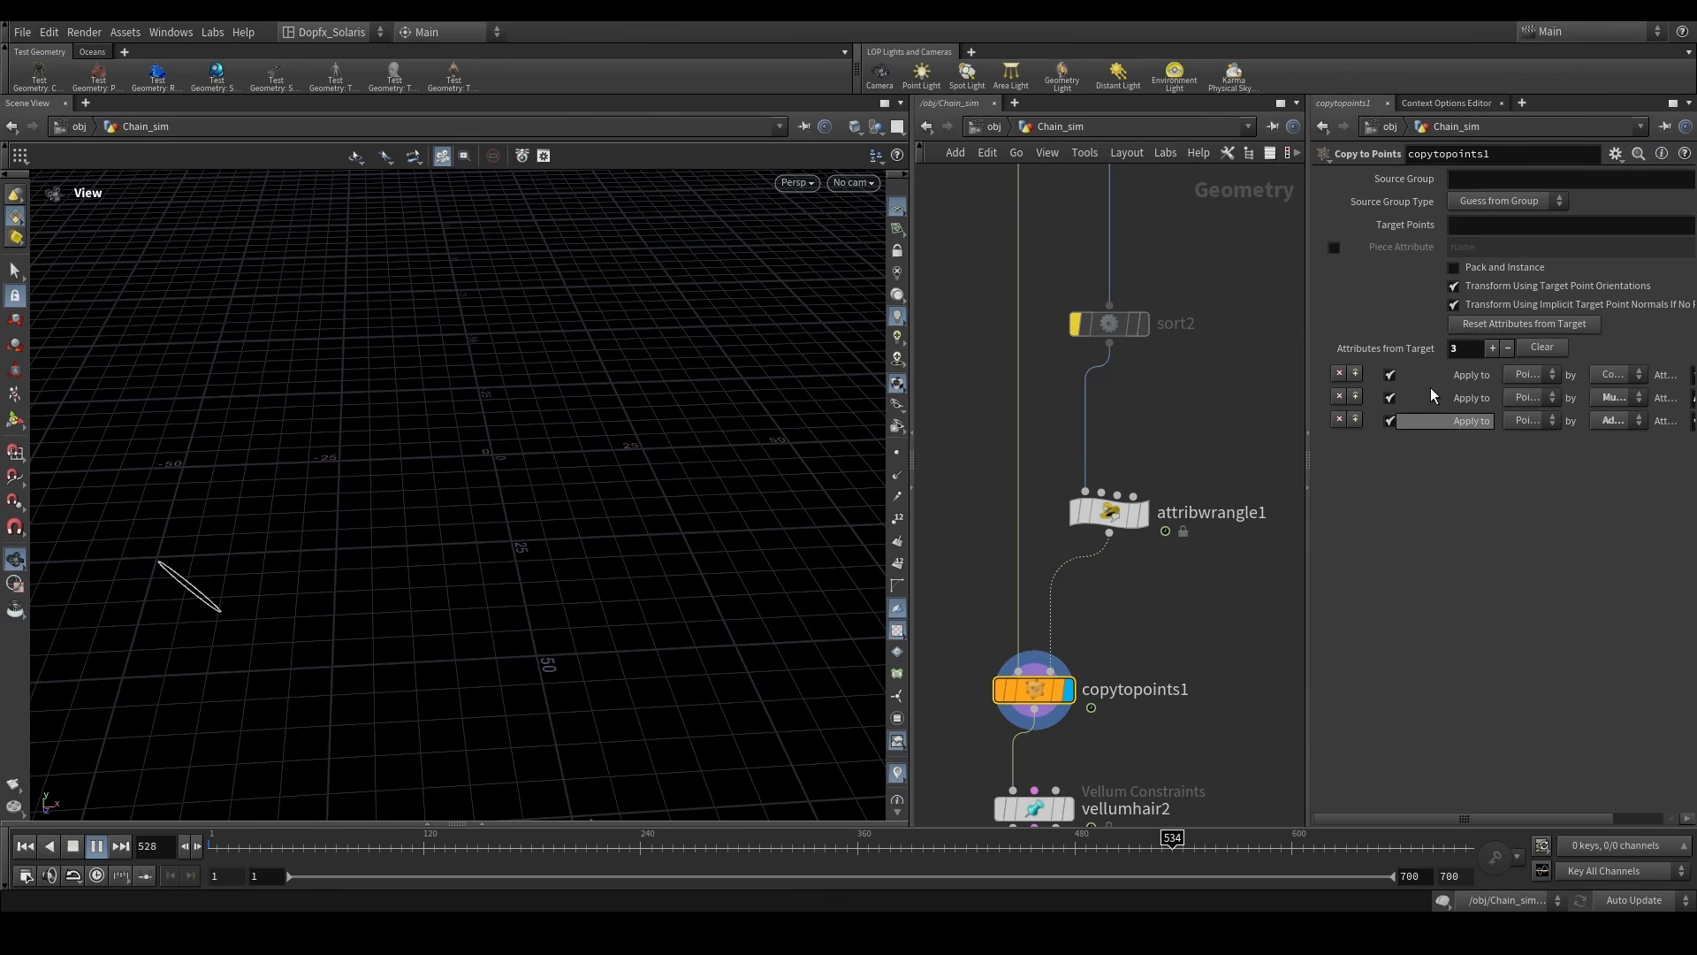
left_click(1110, 512)
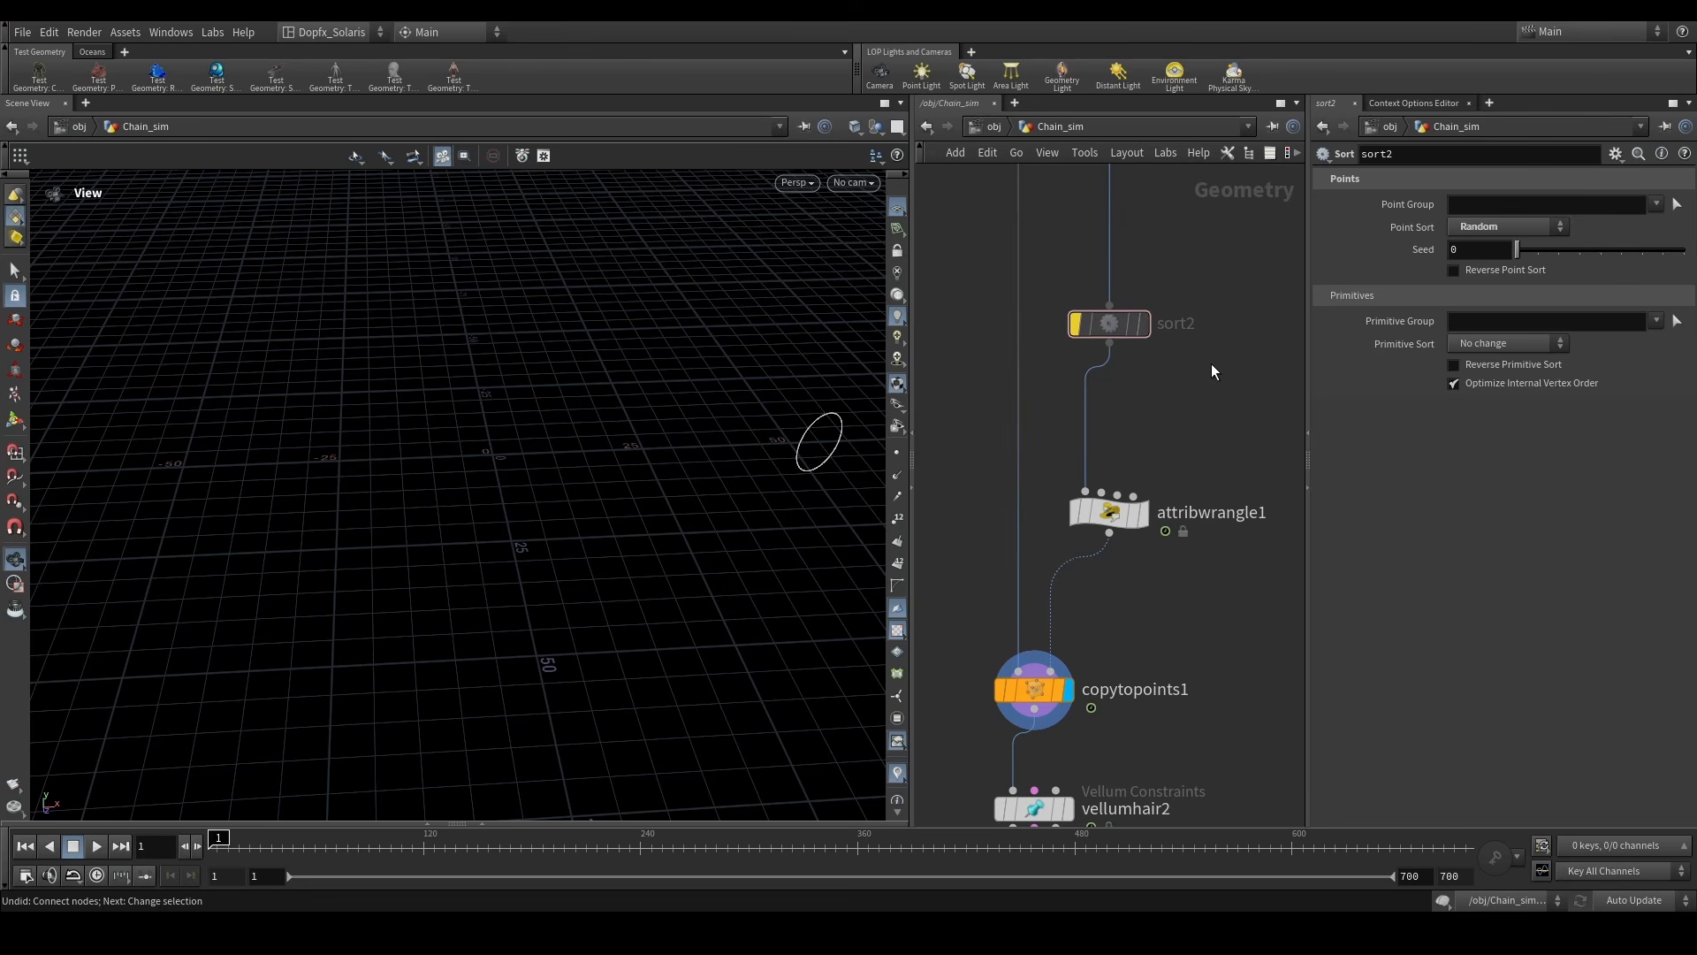
- Turn off the bypass on sort2 and review its Point Sort options, keeping Random
mouse_move(1096, 517)
left_click(1076, 324)
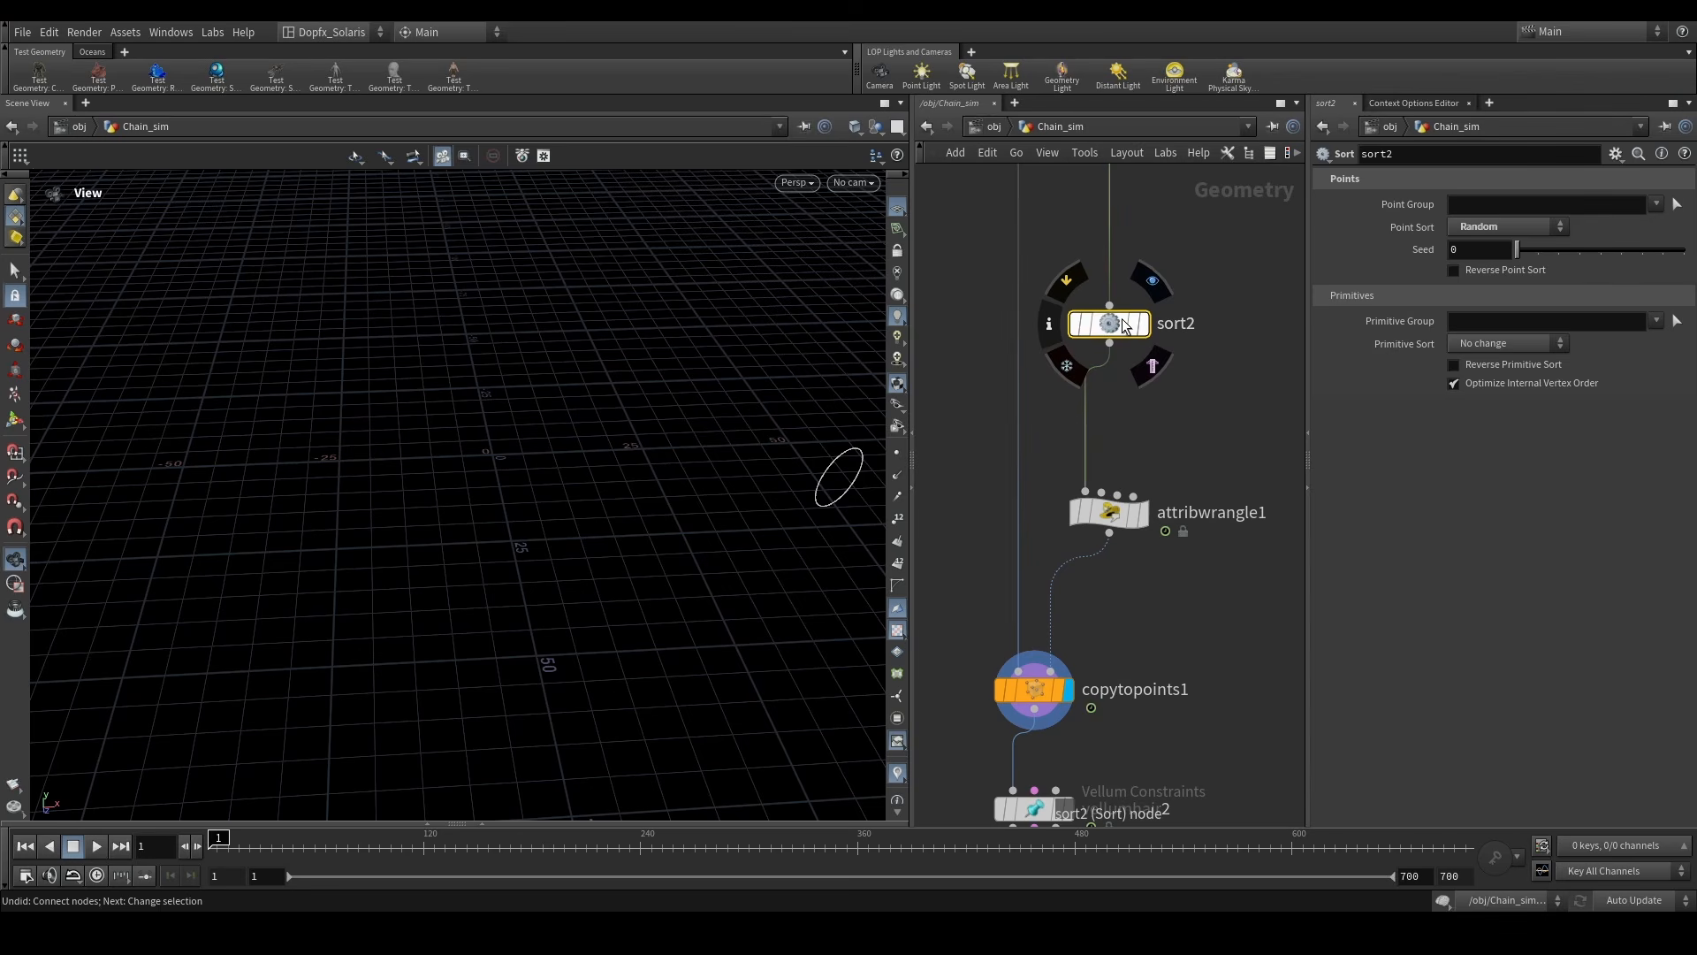
left_click(1507, 227)
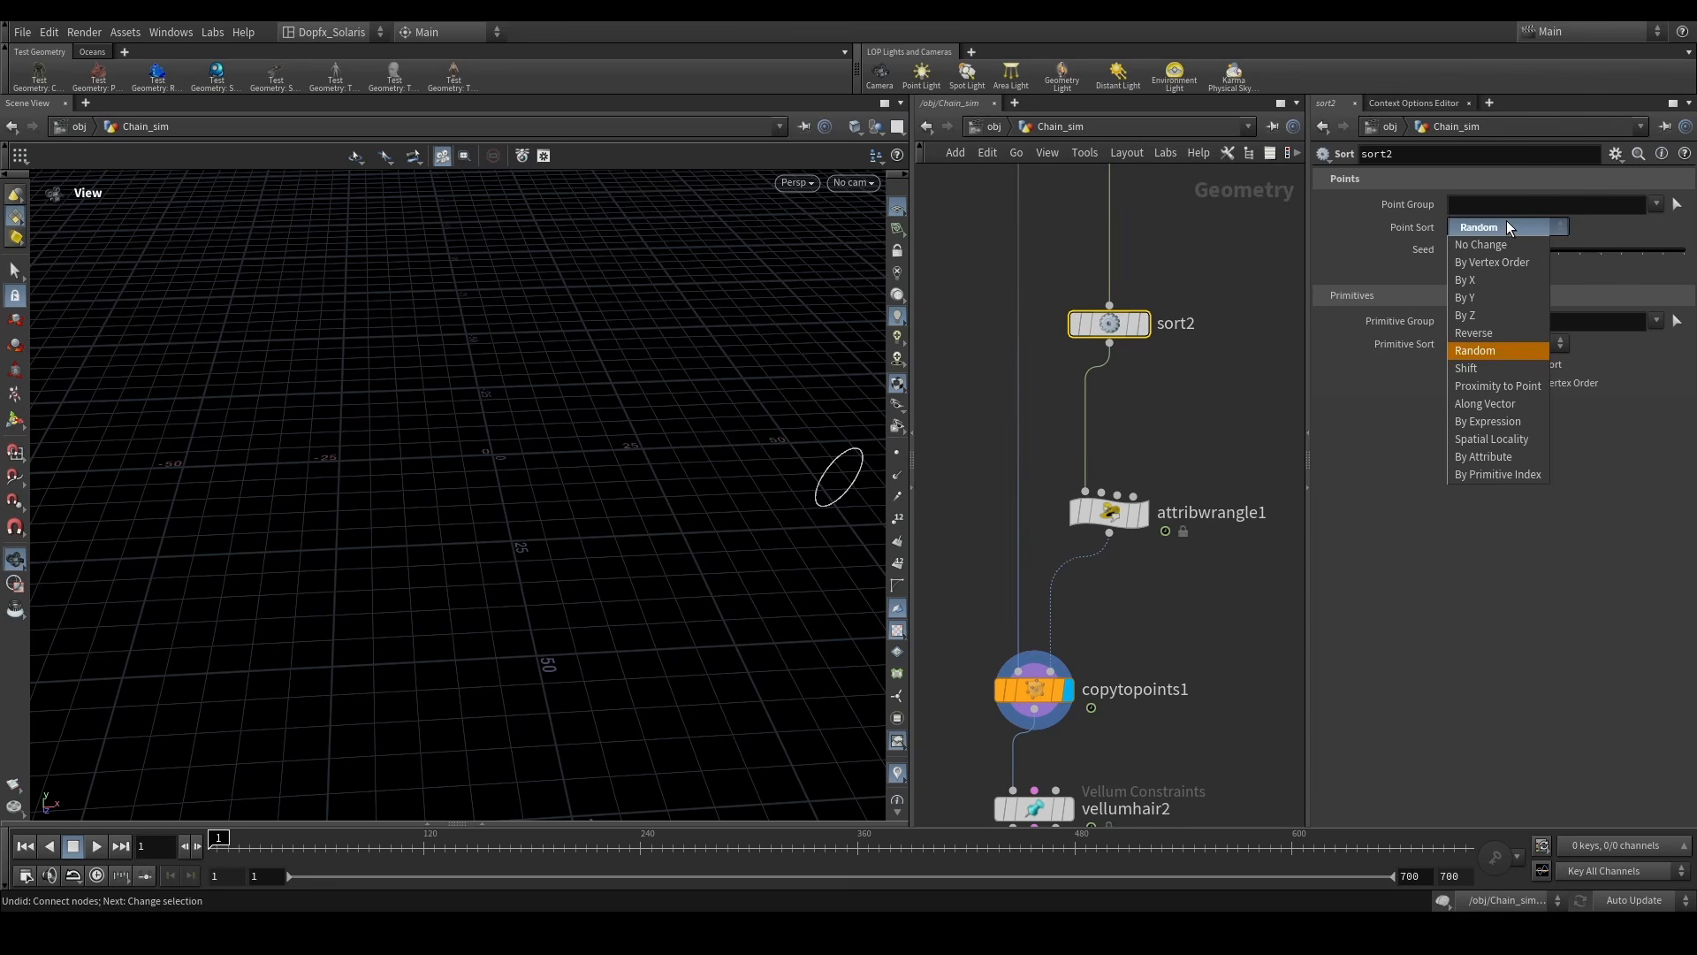
left_click(1506, 221)
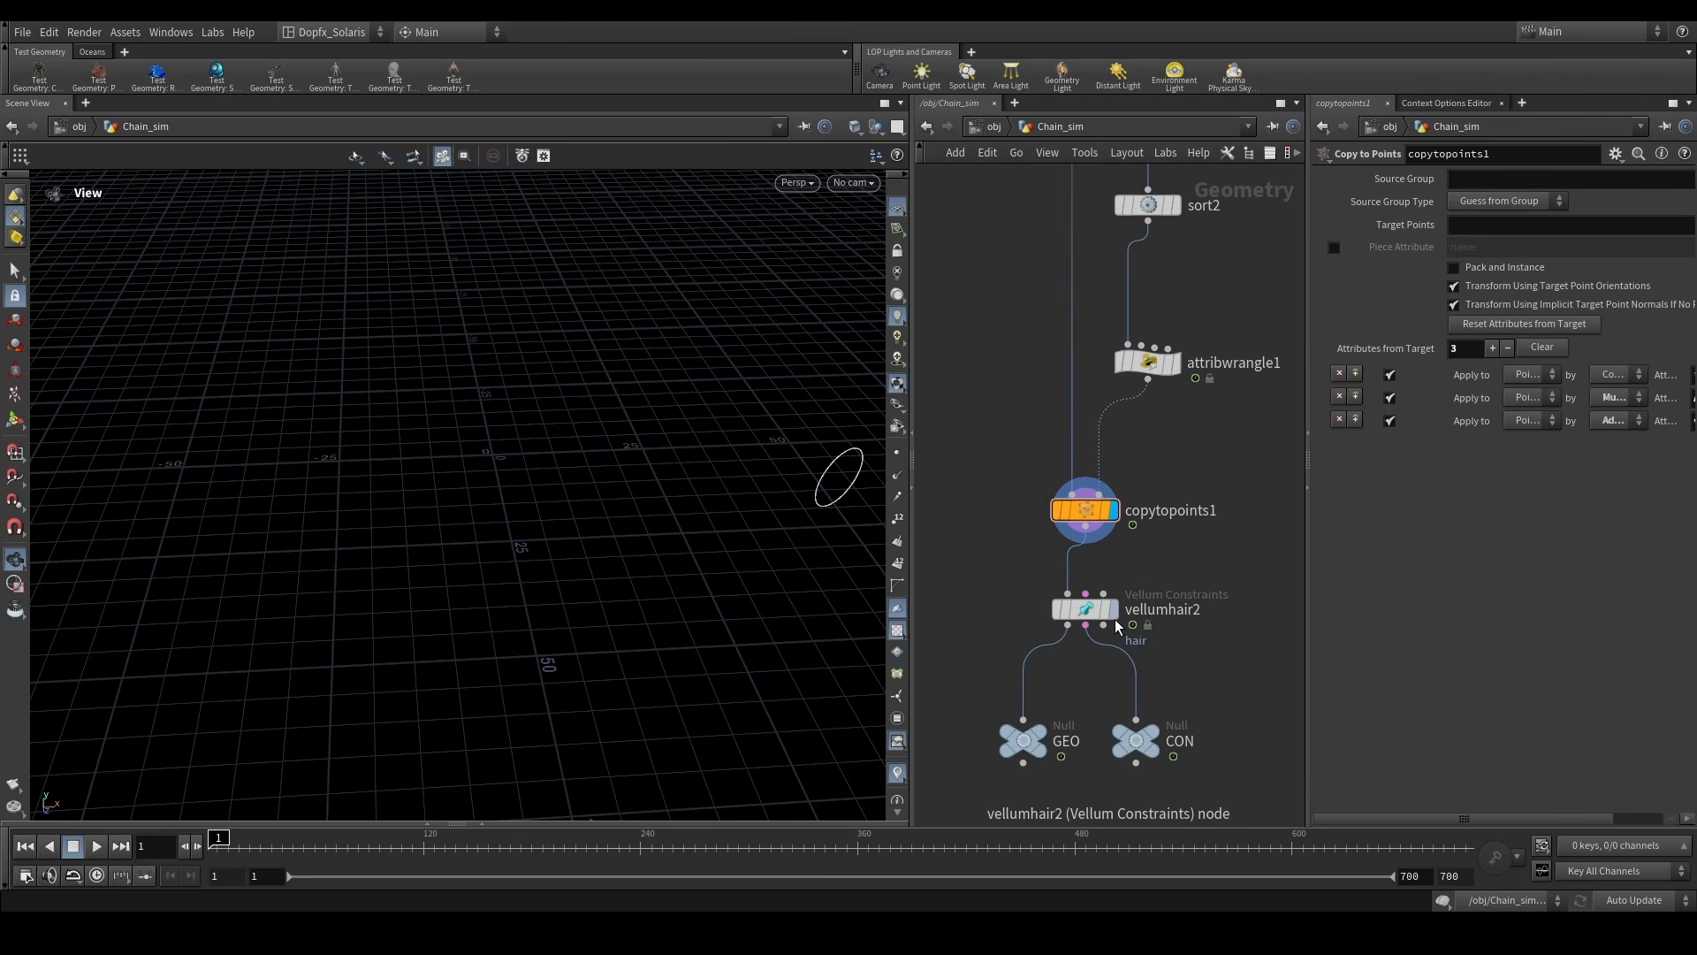
- Display the vellumhair2 node and review its Hair constraint parameters from mass and thickness to stretch
left_click(1100, 610)
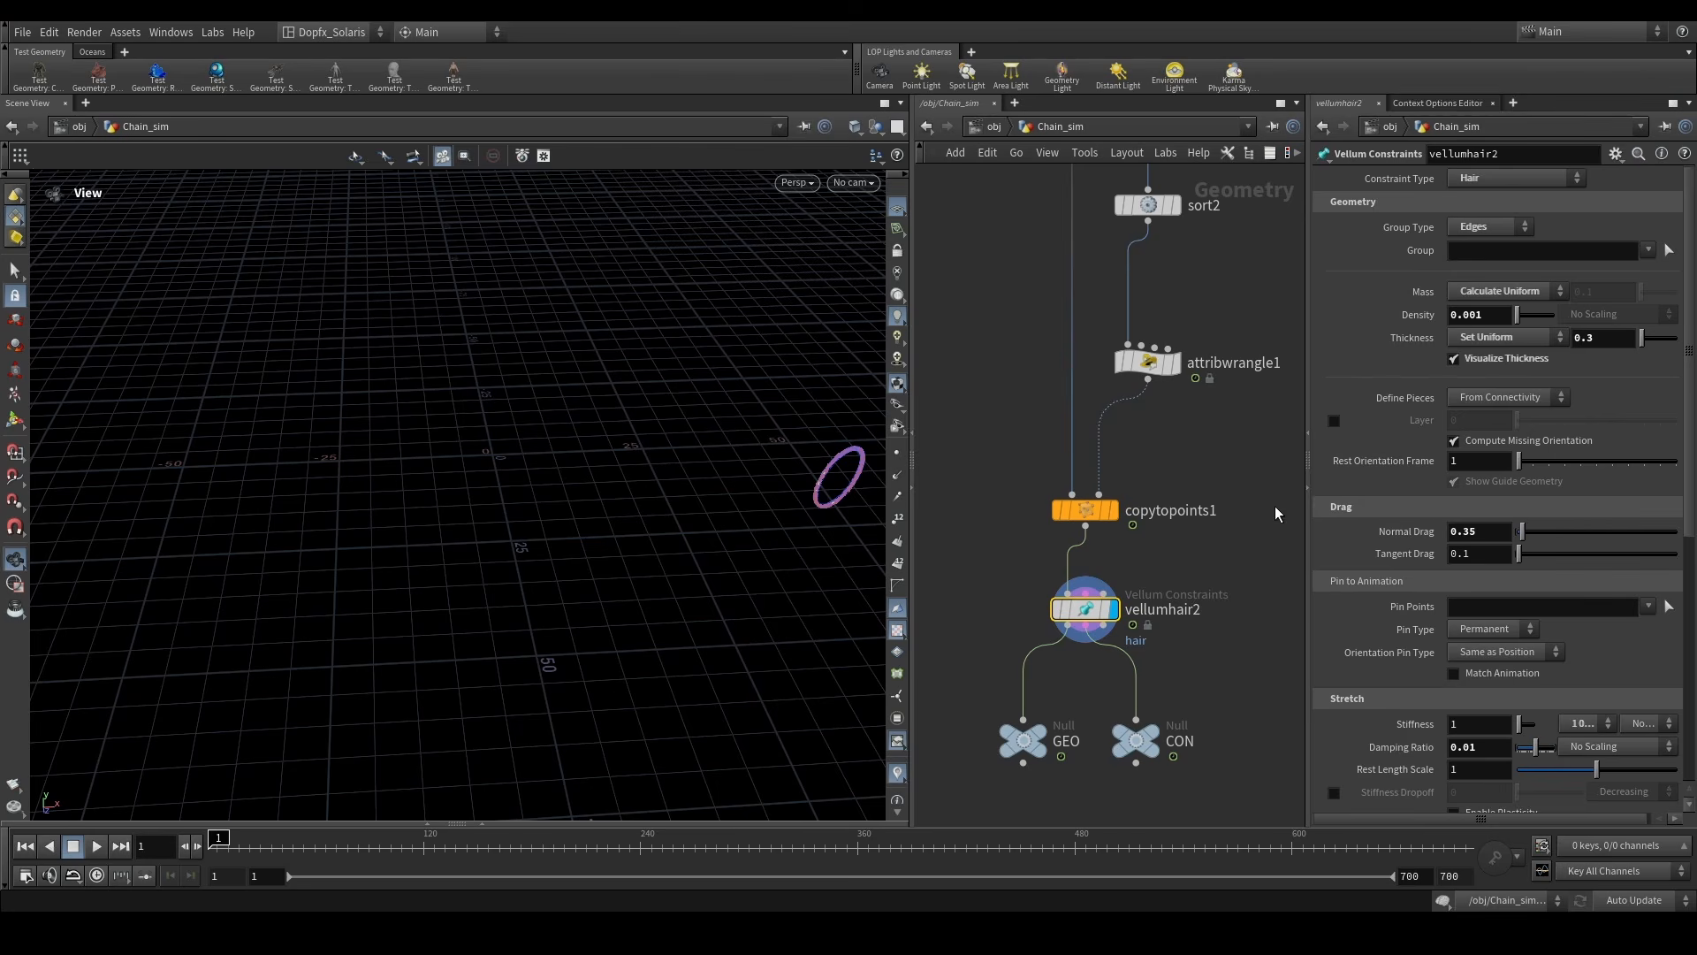
scroll(1145, 725, "up", 3)
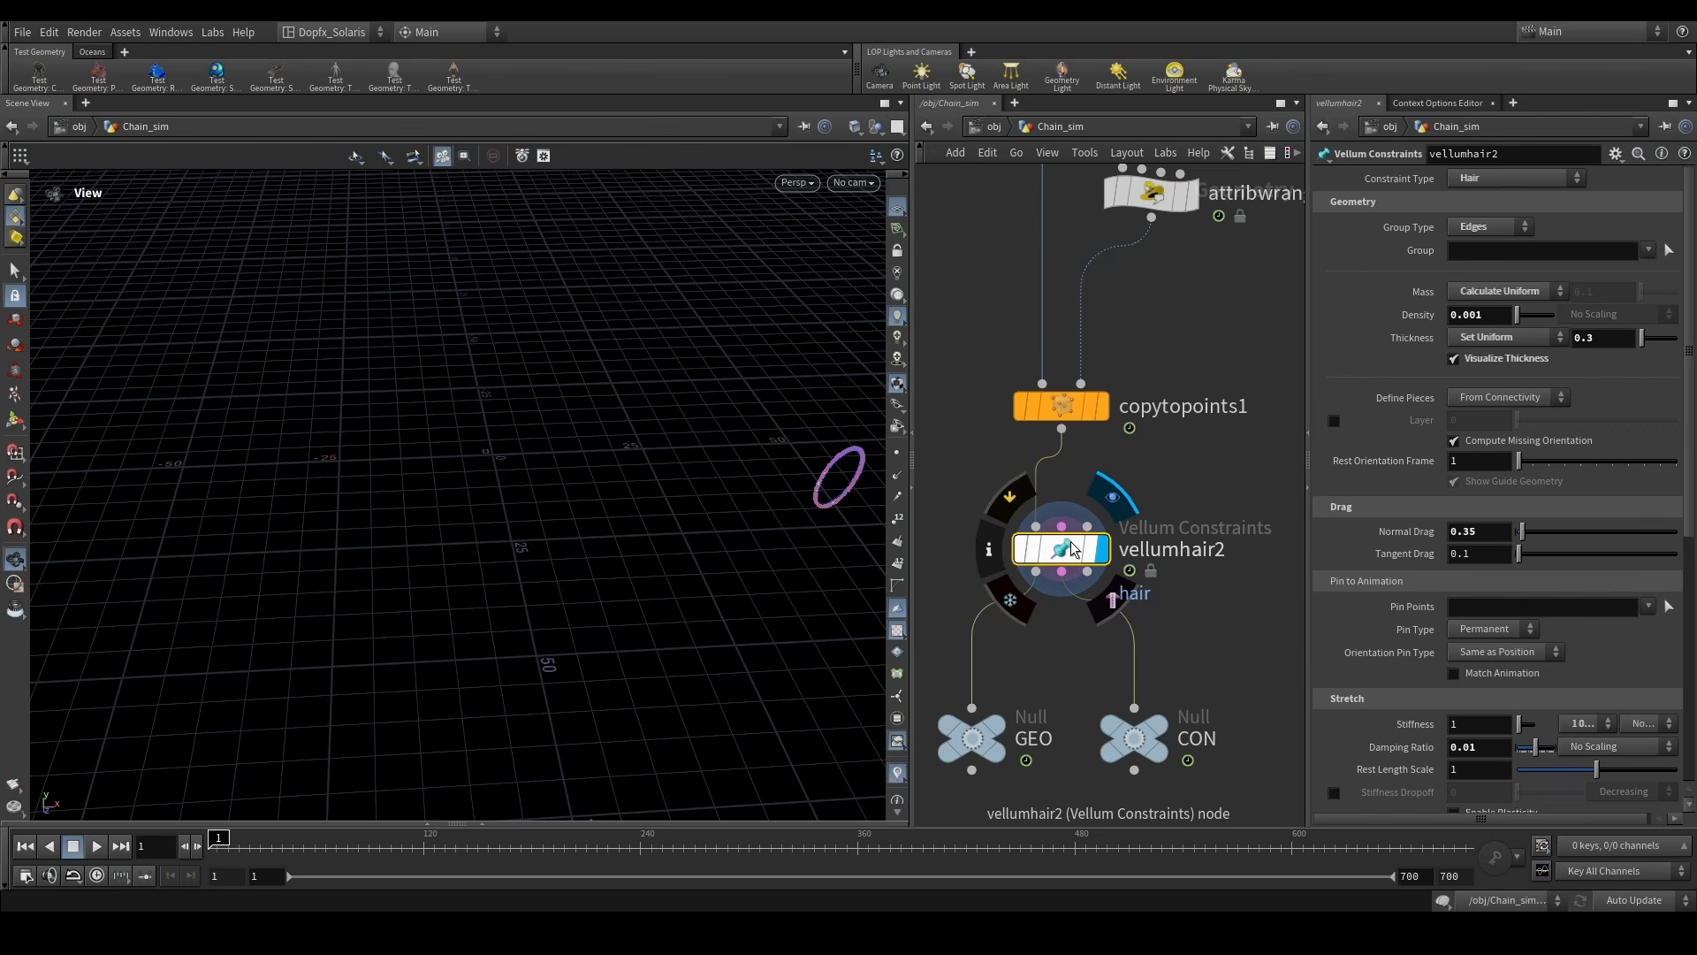
scroll(1428, 525, "down", 3)
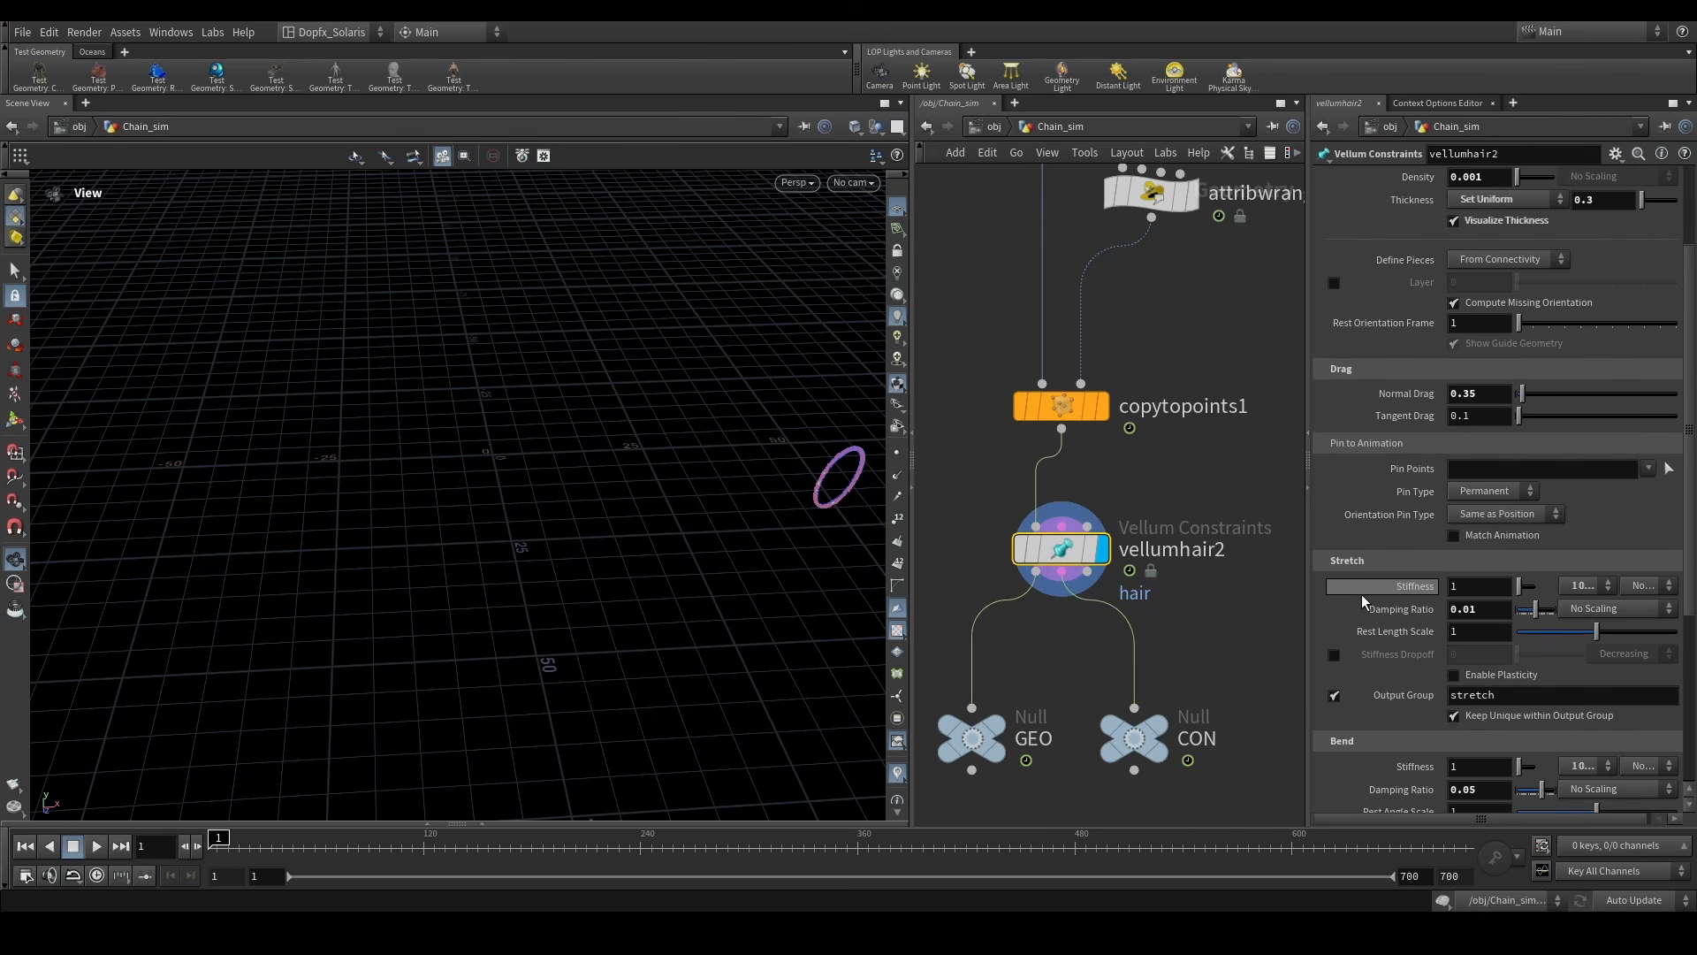
scroll(1421, 470, "up", 3)
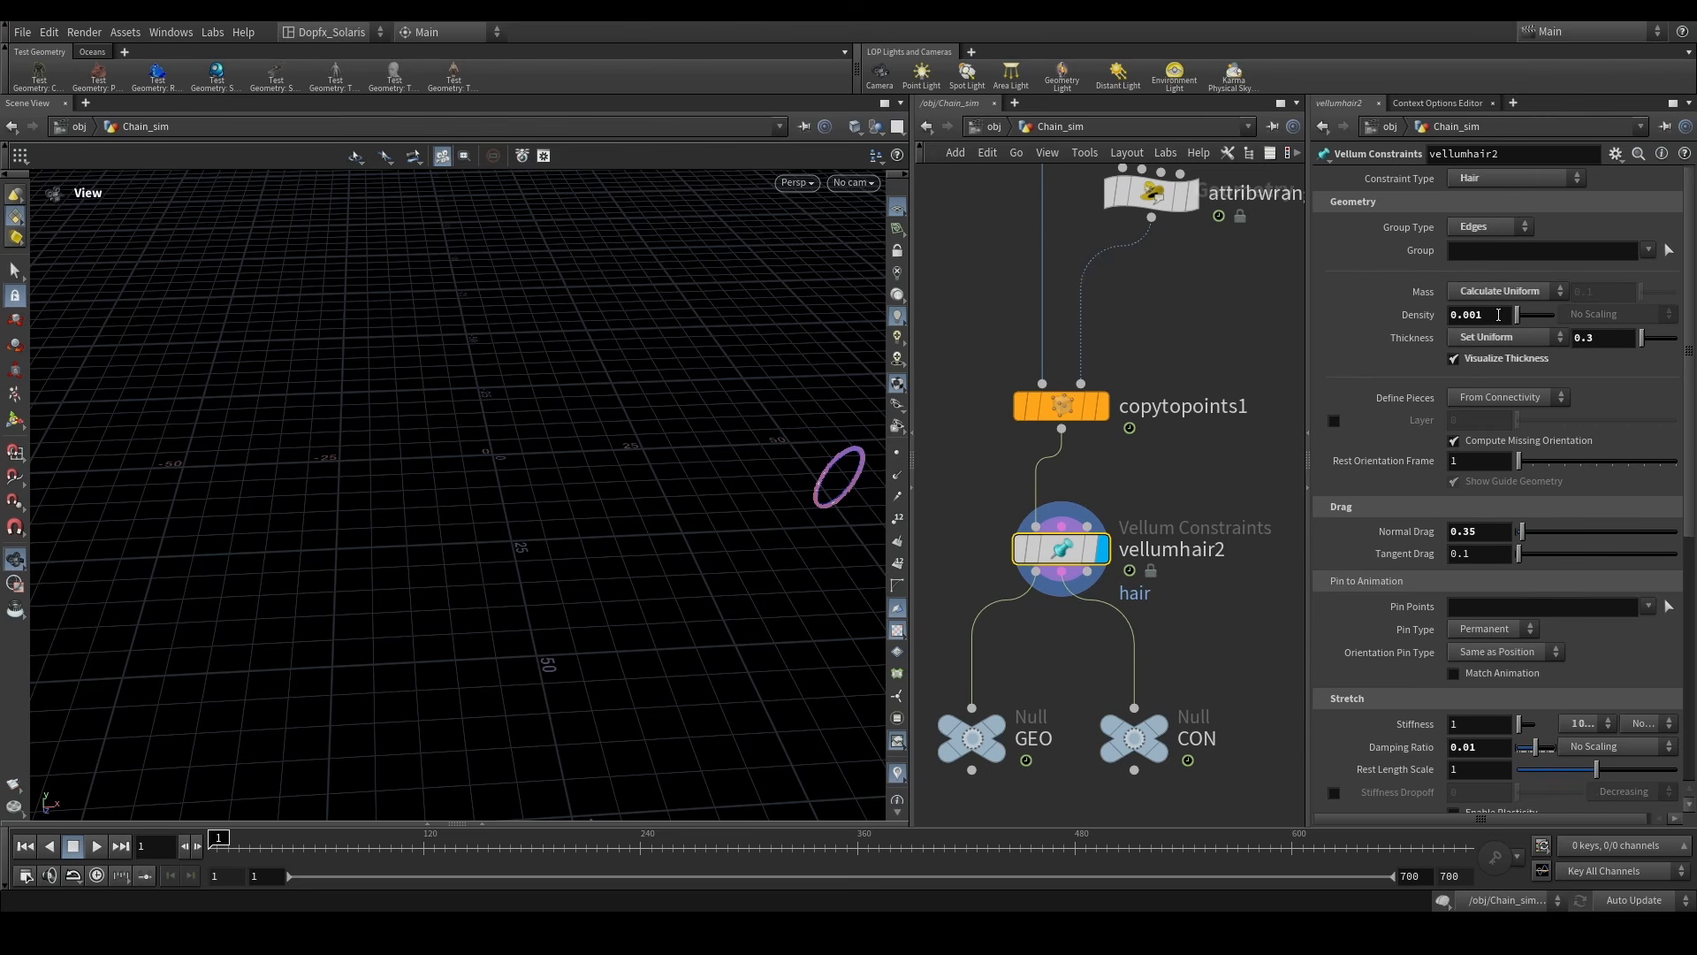
- Inspect the vellumhair2 thickness visualization on the ring up close
left_click_drag(783, 496, 655, 459)
scroll(696, 442, "up", 5)
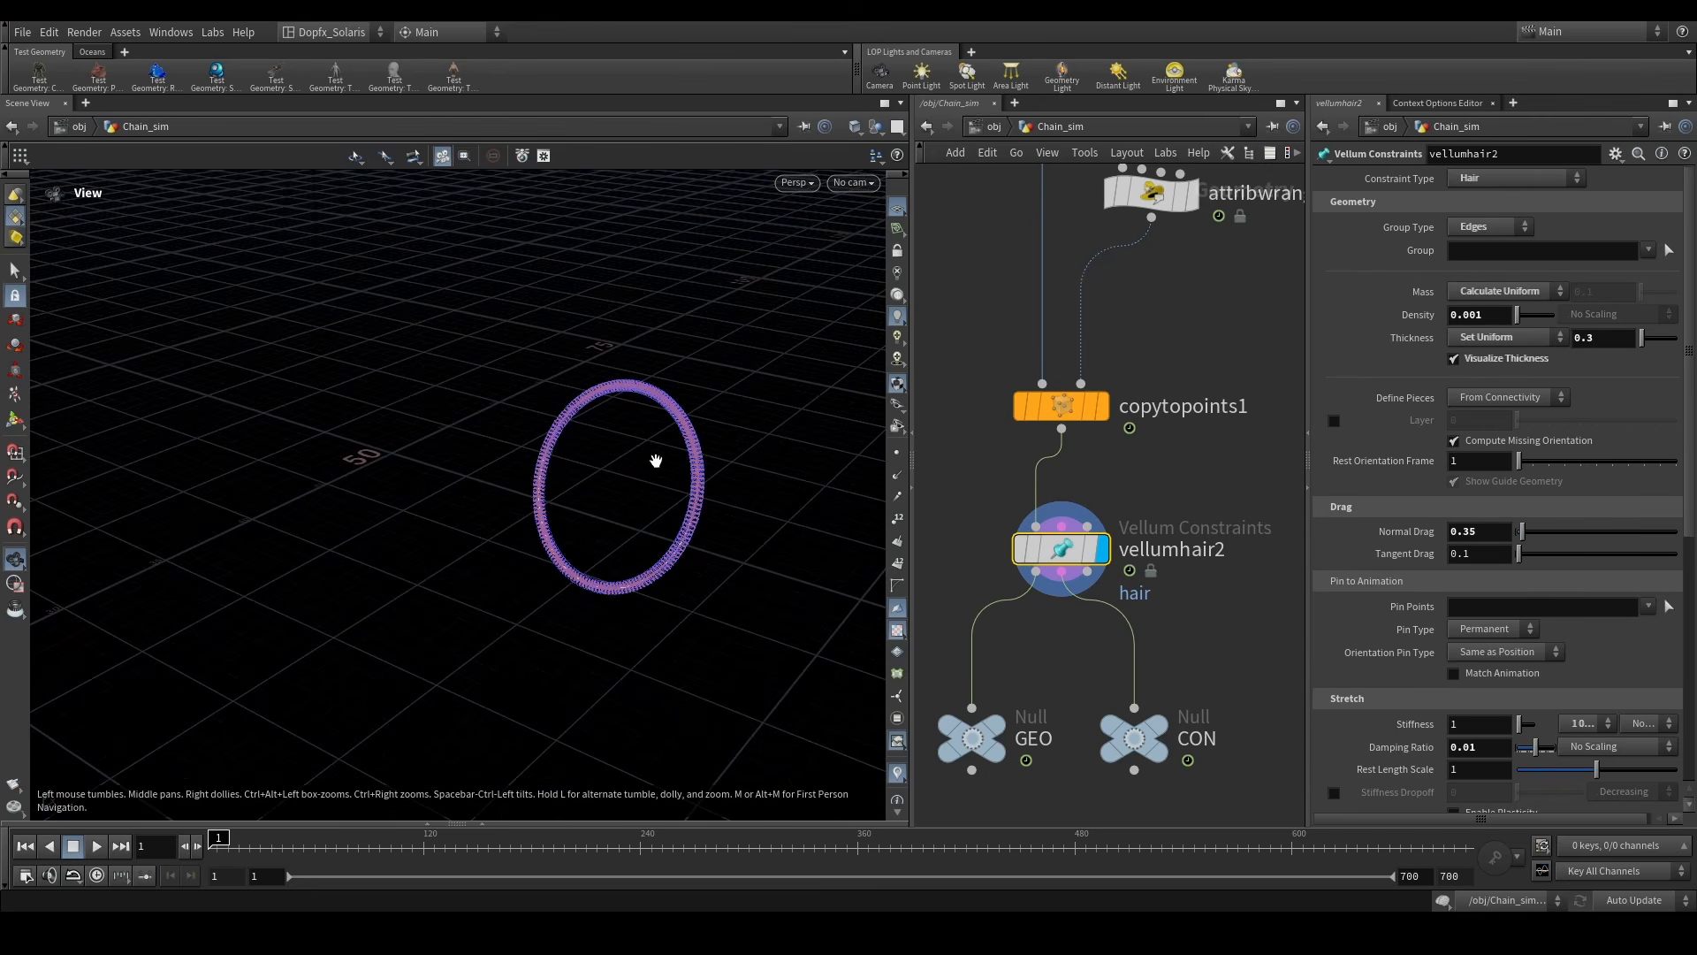
scroll(655, 459, "up", 3)
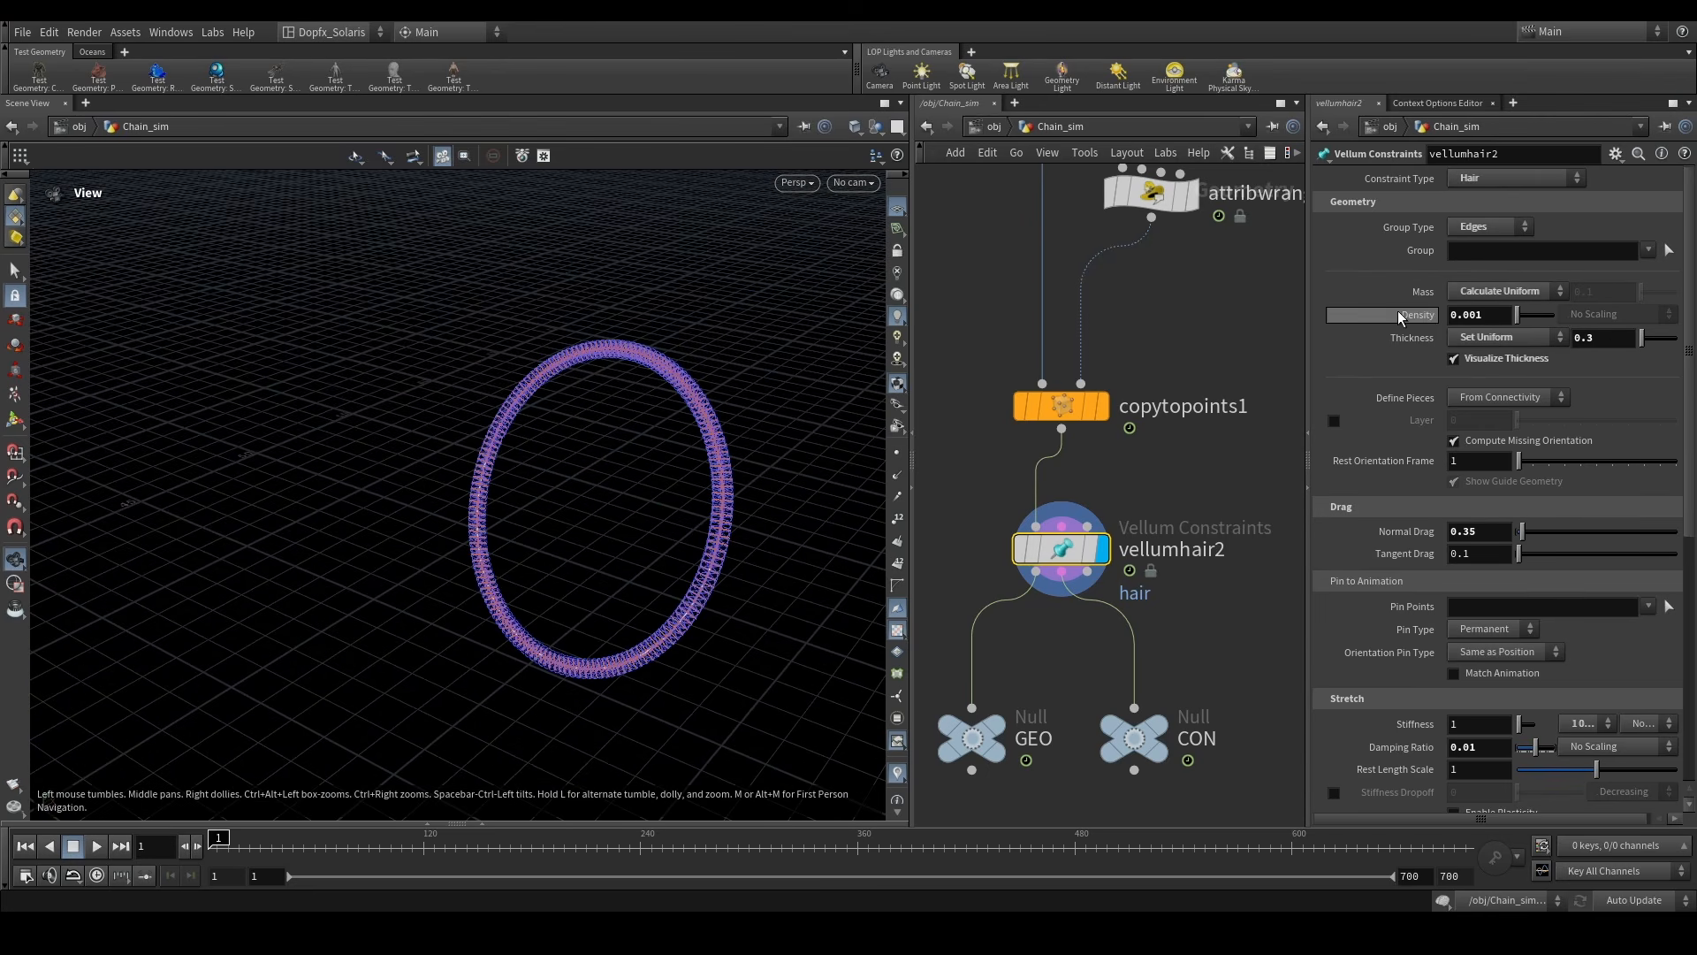
left_click_drag(616, 533, 807, 439)
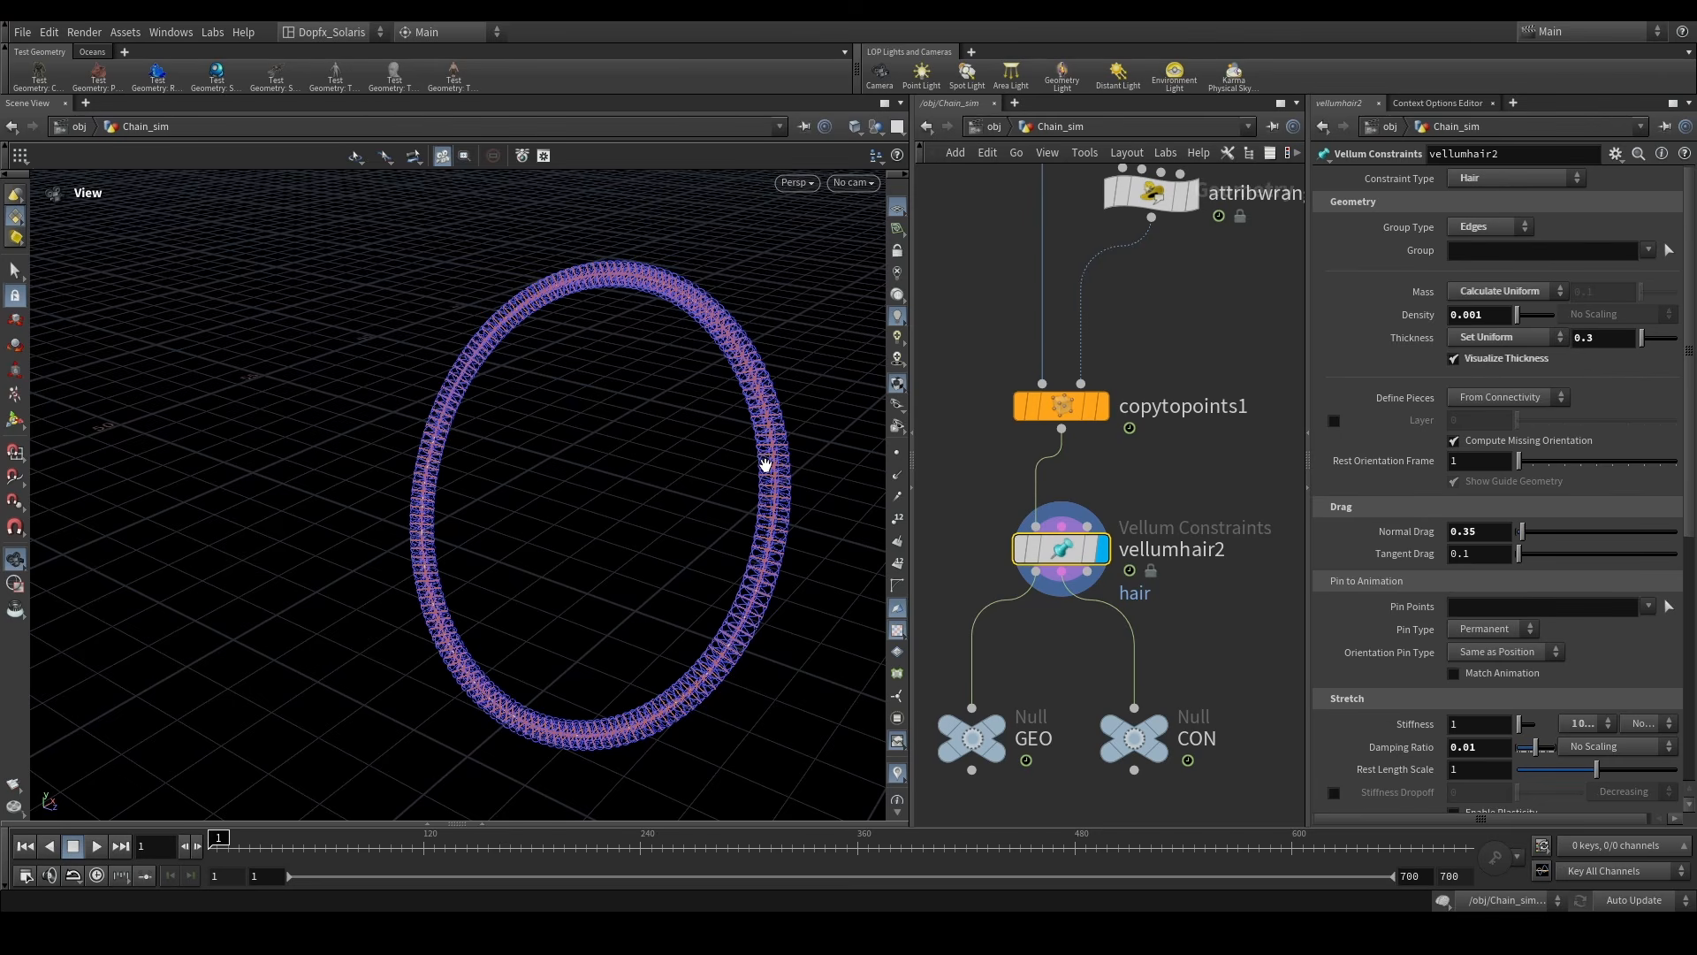
- Display the dopnet1 node, check its Simulation settings and open its dynamics network
scroll(1080, 651, "down", 3)
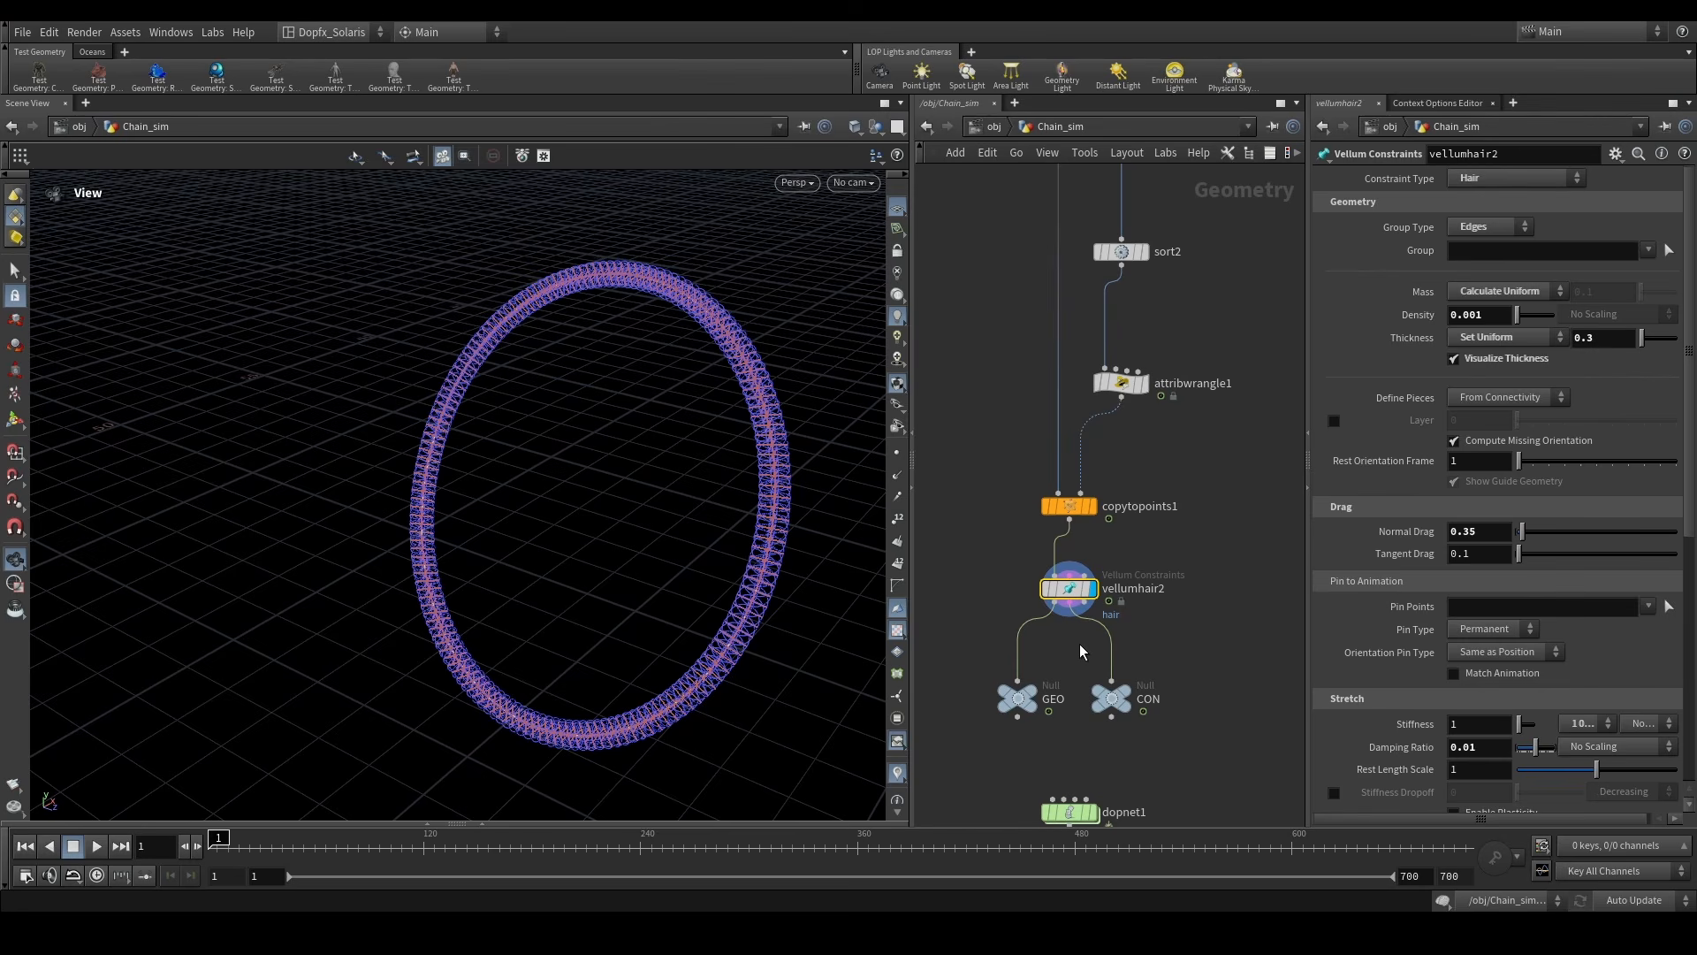
scroll(1044, 635, "down", 5)
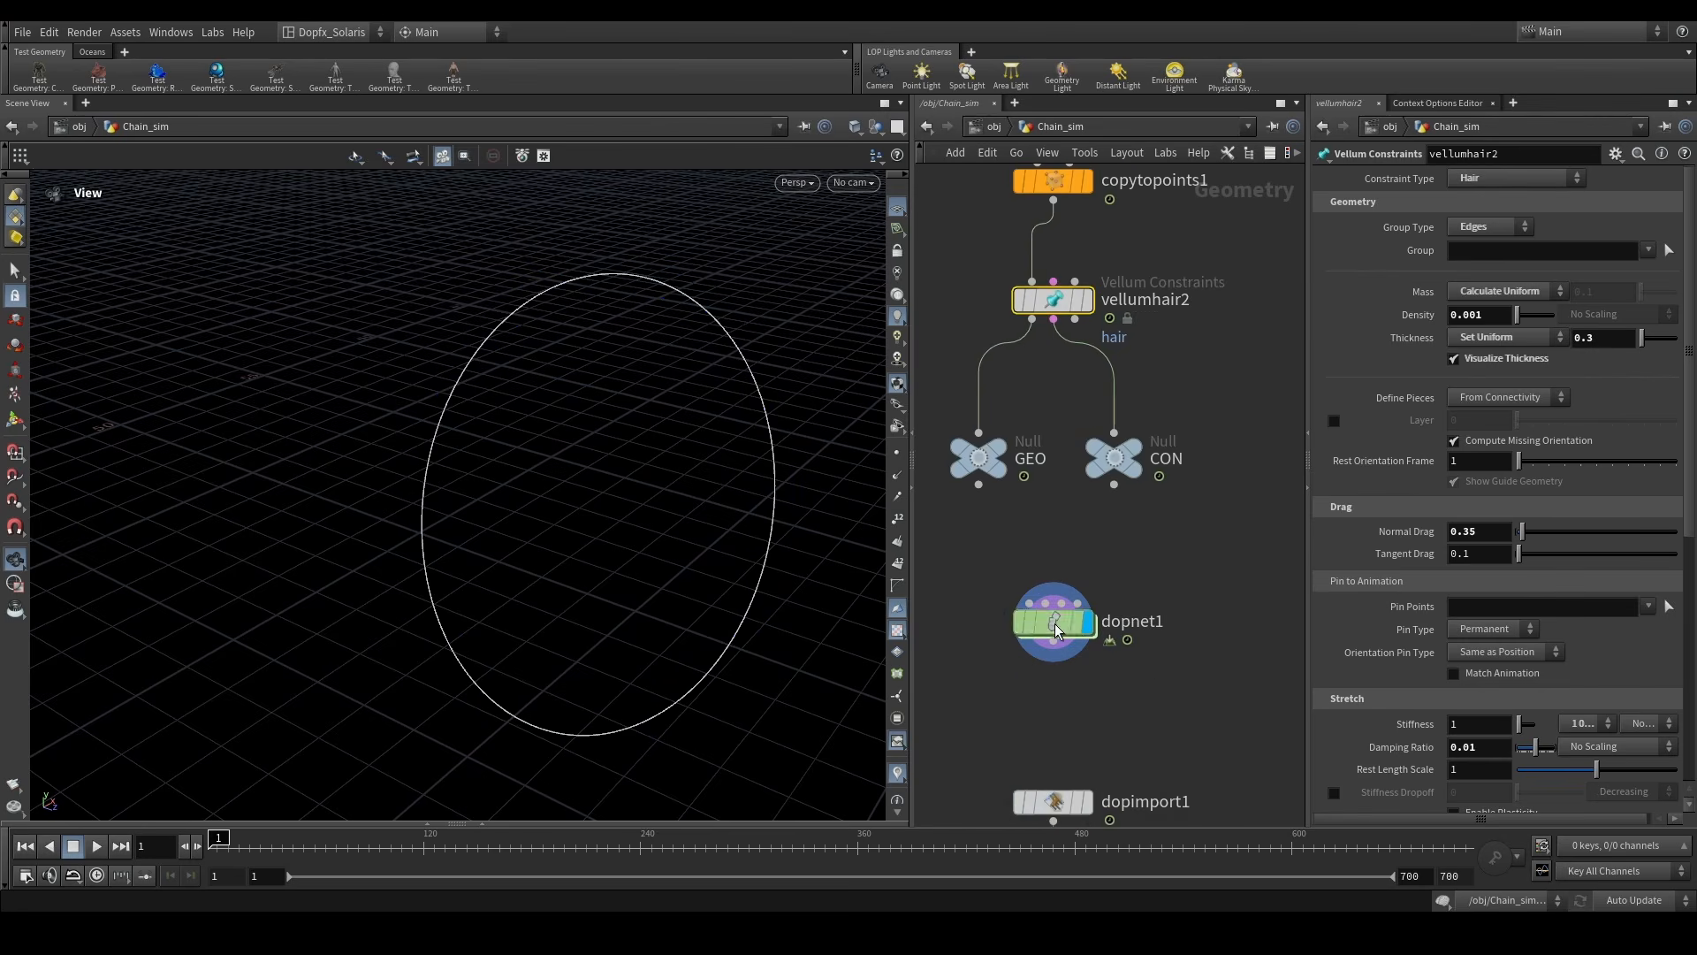
left_click(1054, 624)
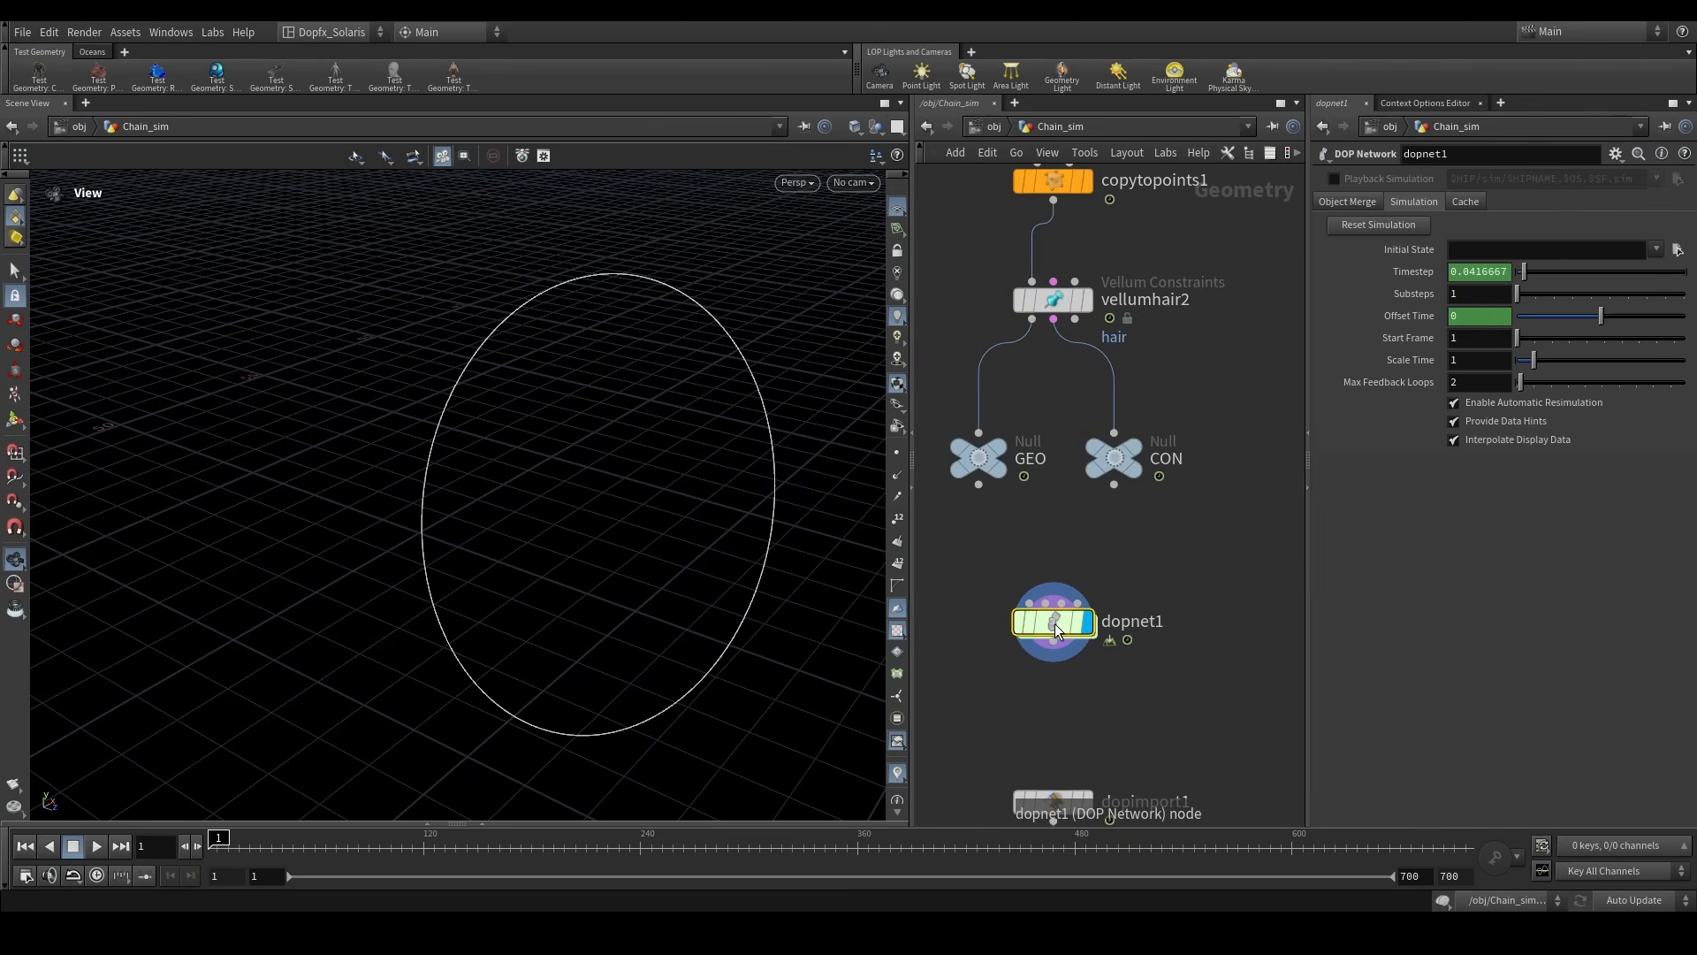
double_click(1053, 622)
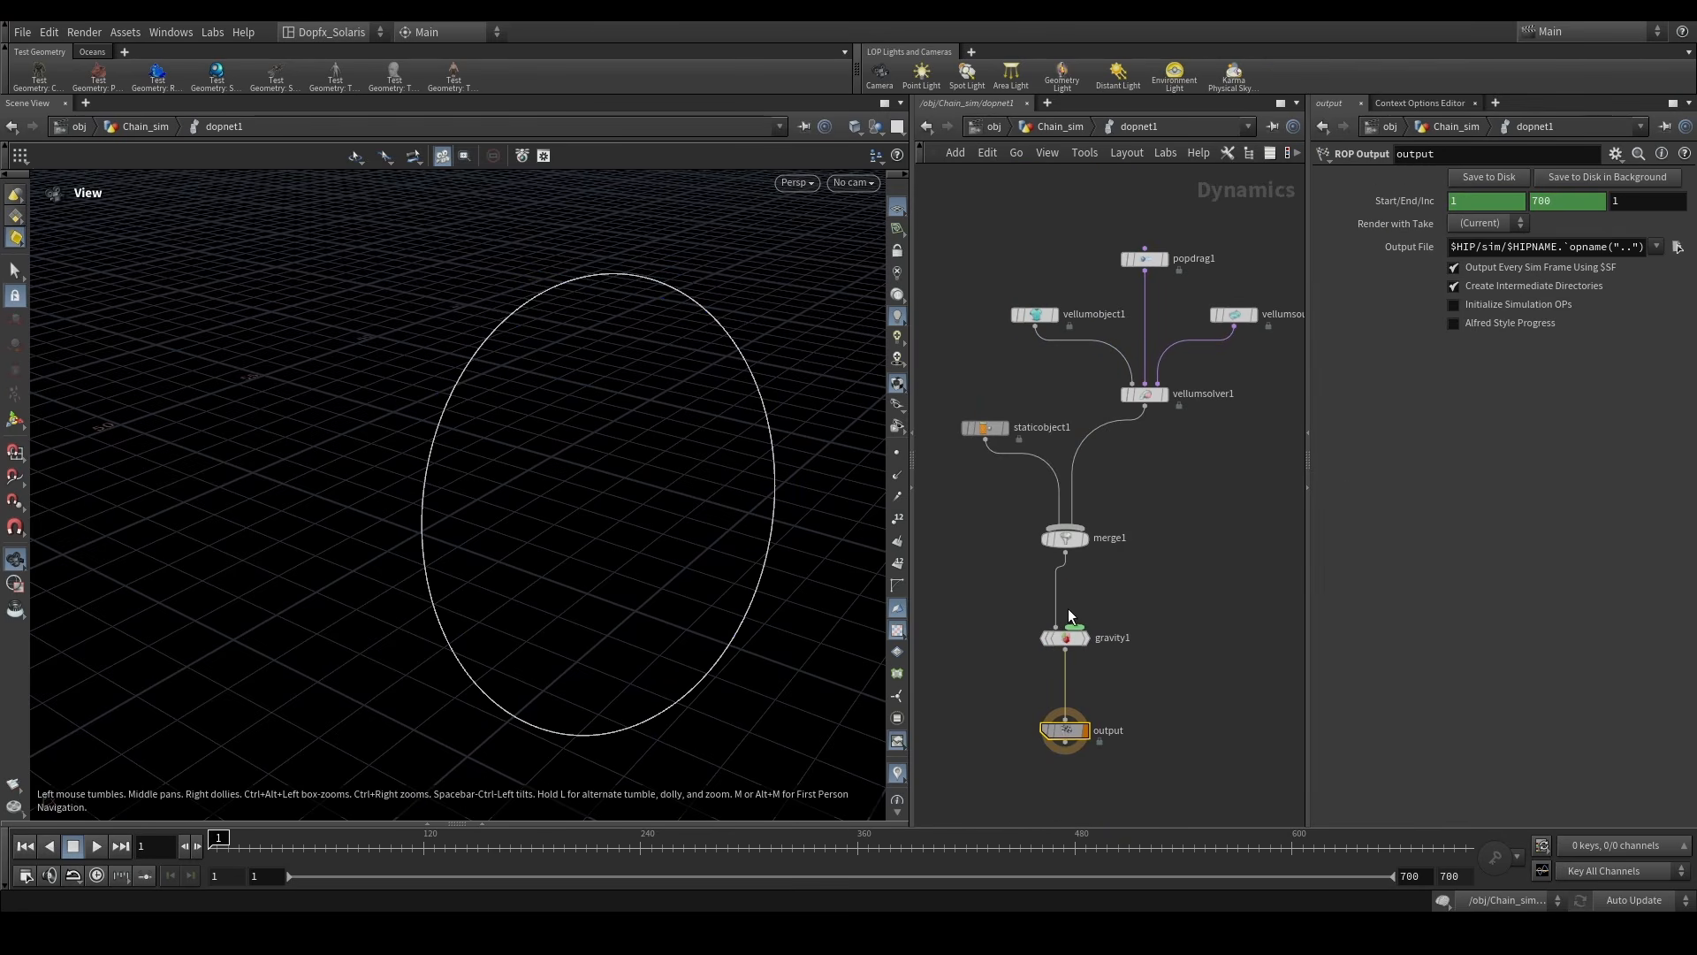
scroll(1149, 574, "down", 2)
scroll(1166, 619, "up", 4)
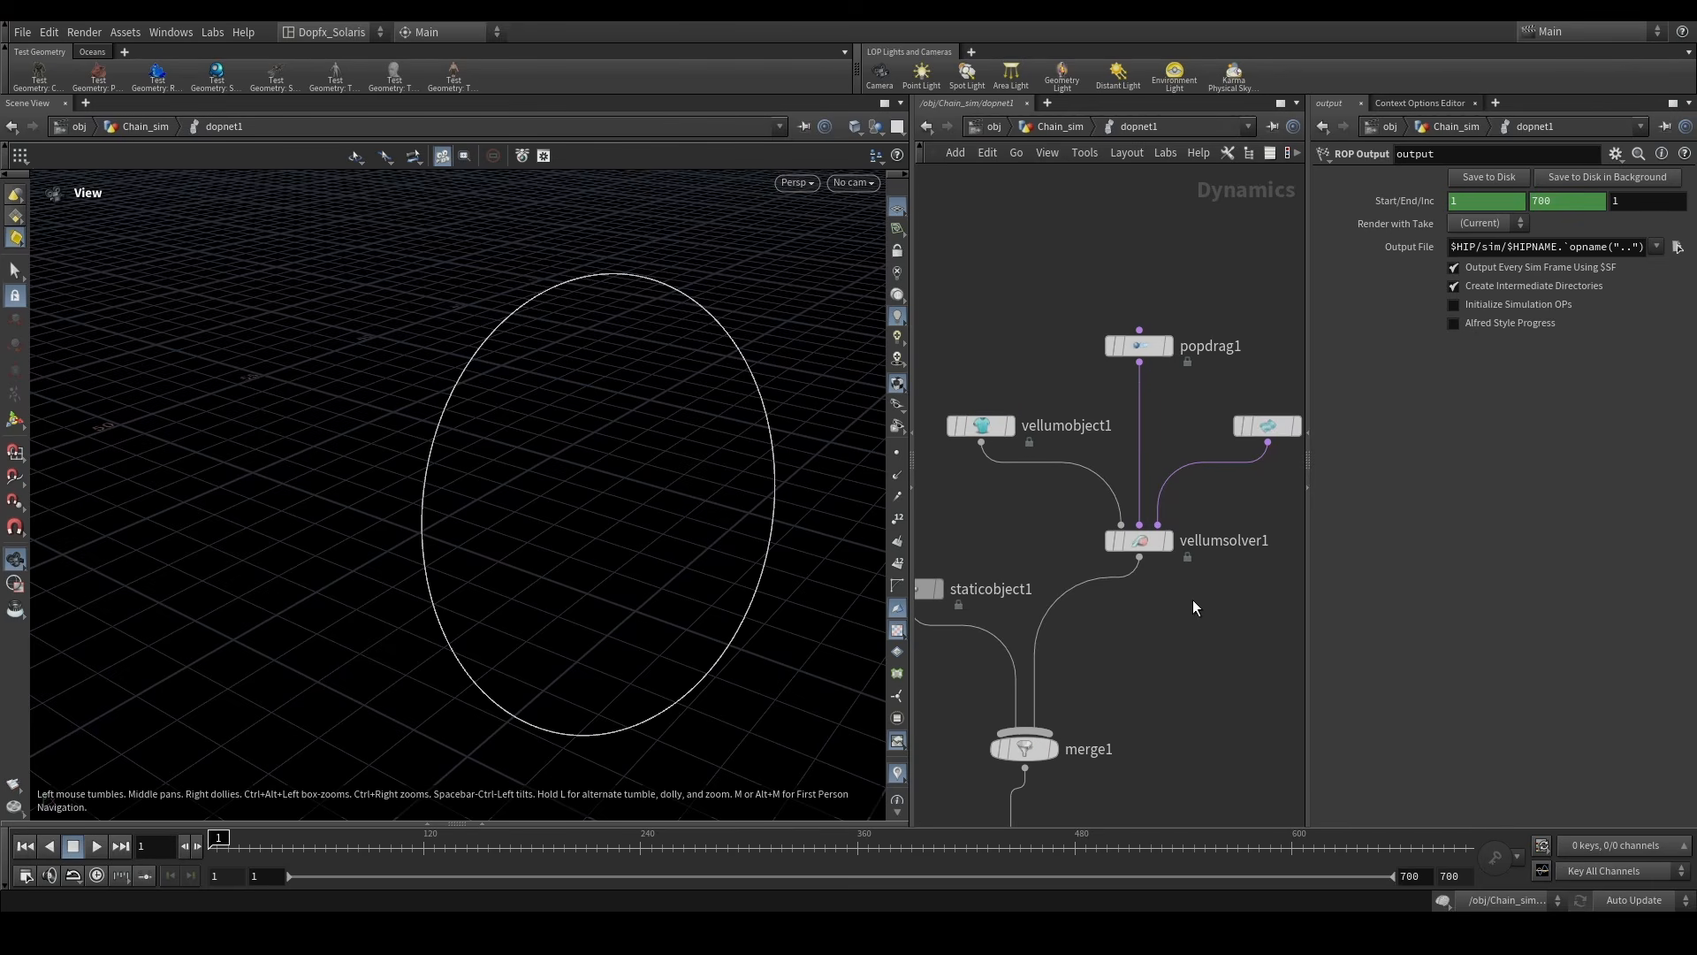
- Review the vellumobject1 settings, followed by the emission type and the geometry and constraint SOP paths of vellumsource1
scroll(1192, 601, "down", 3)
left_click_drag(1061, 521, 1064, 517)
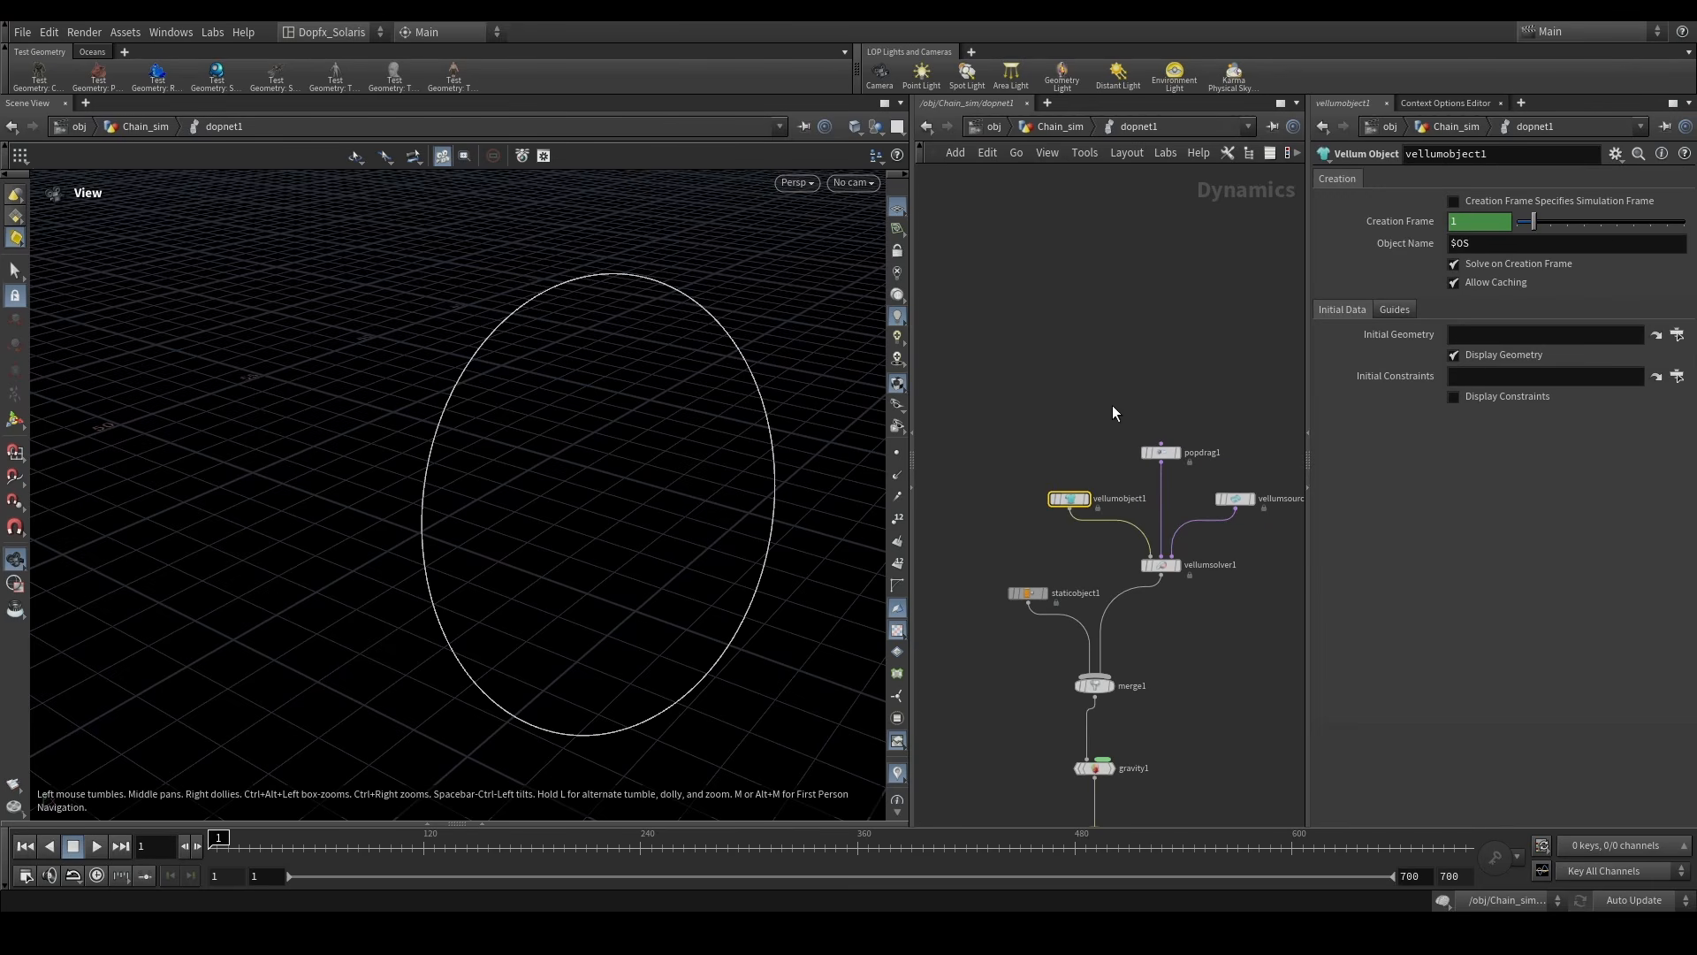
left_click_drag(1120, 413, 1299, 541)
middle_click_drag(1254, 536, 1196, 542)
scroll(1196, 542, "up", 3)
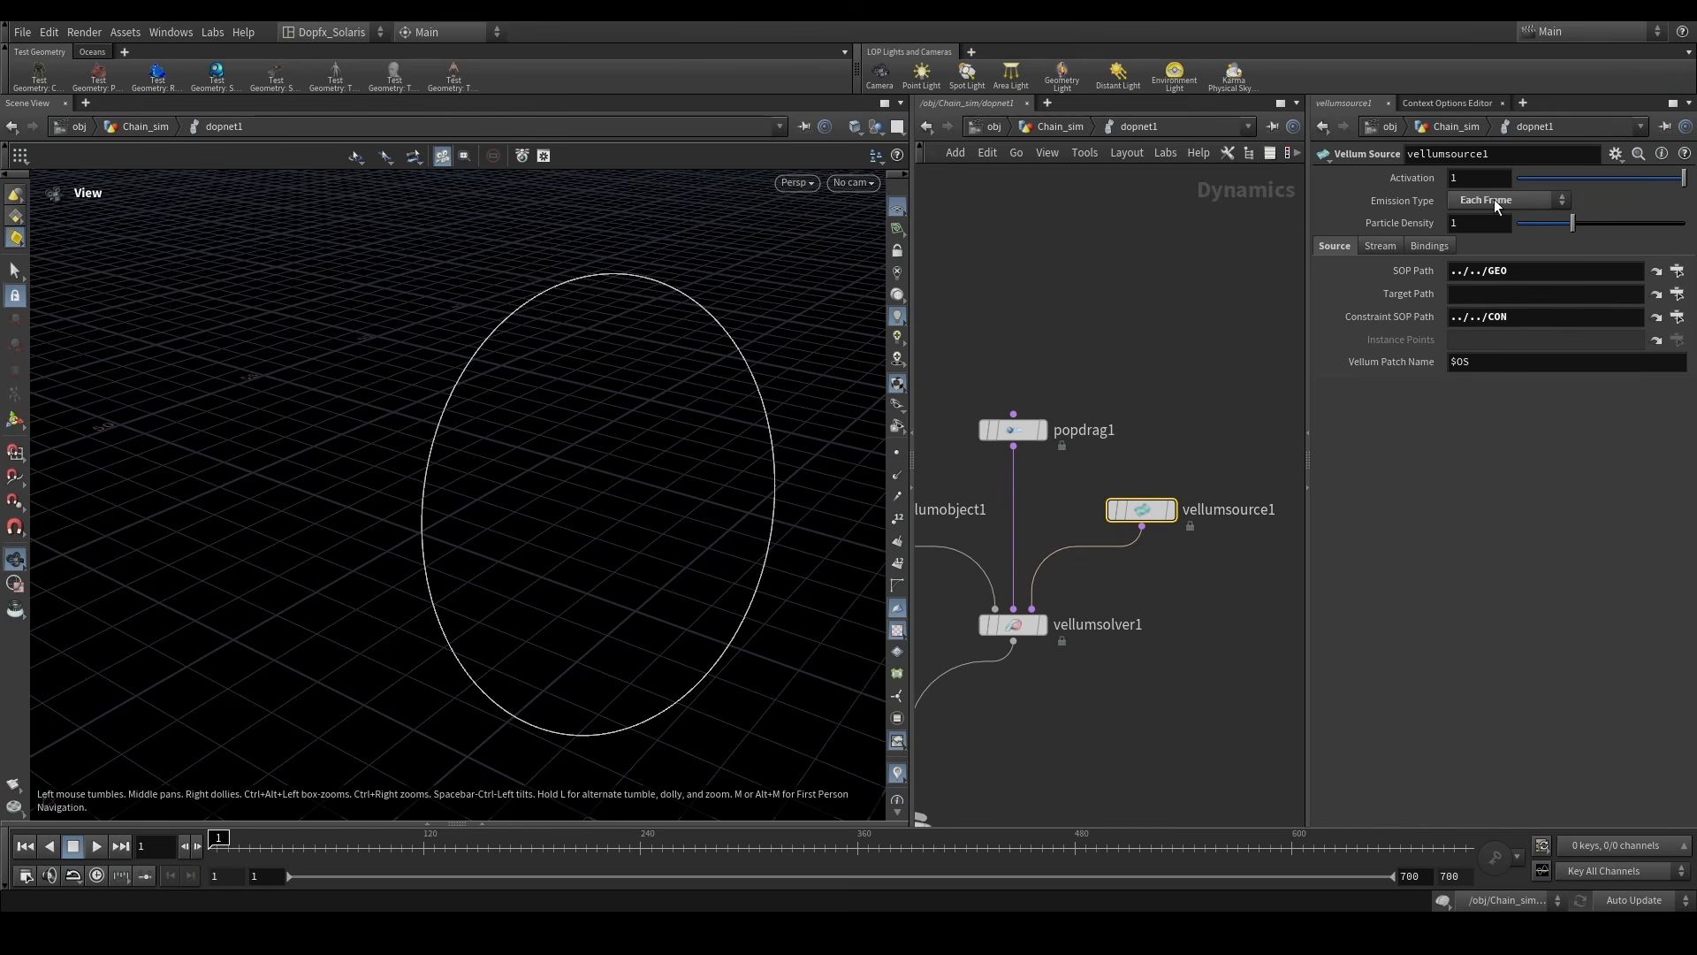
scroll(1126, 589, "down", 3)
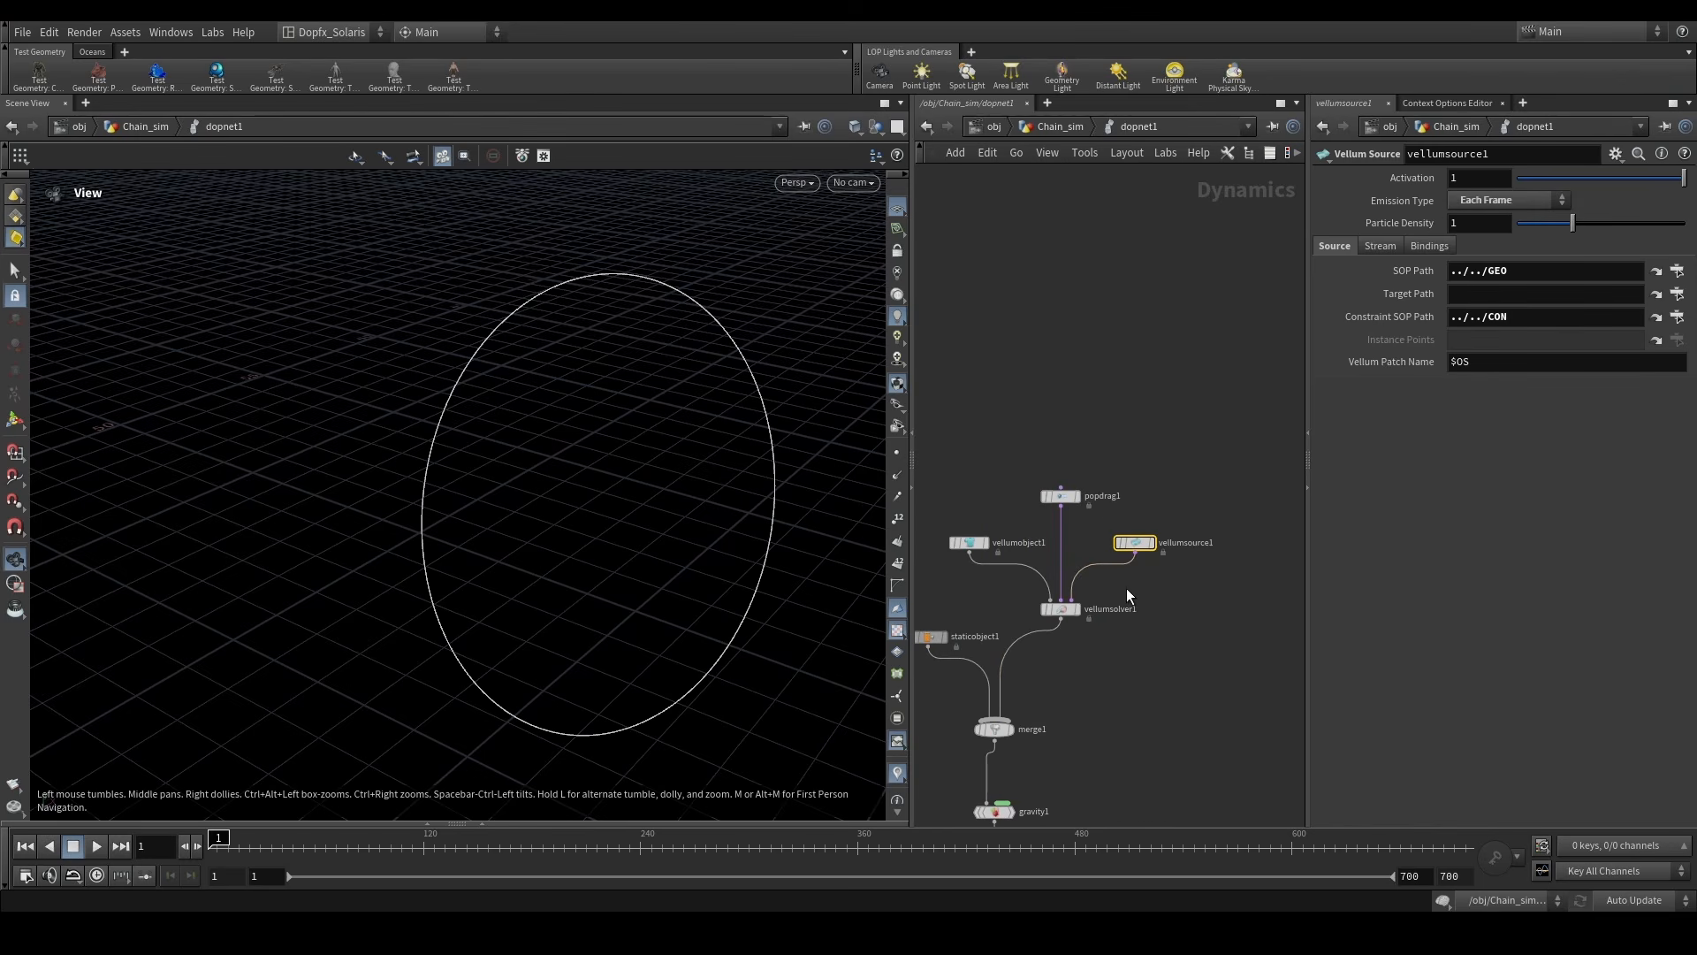
- Review the vellumsolver1 parameters for substeps, constraint iterations, collisions and friction
middle_click_drag(1117, 627, 1193, 525)
scroll(1149, 517, "up", 4)
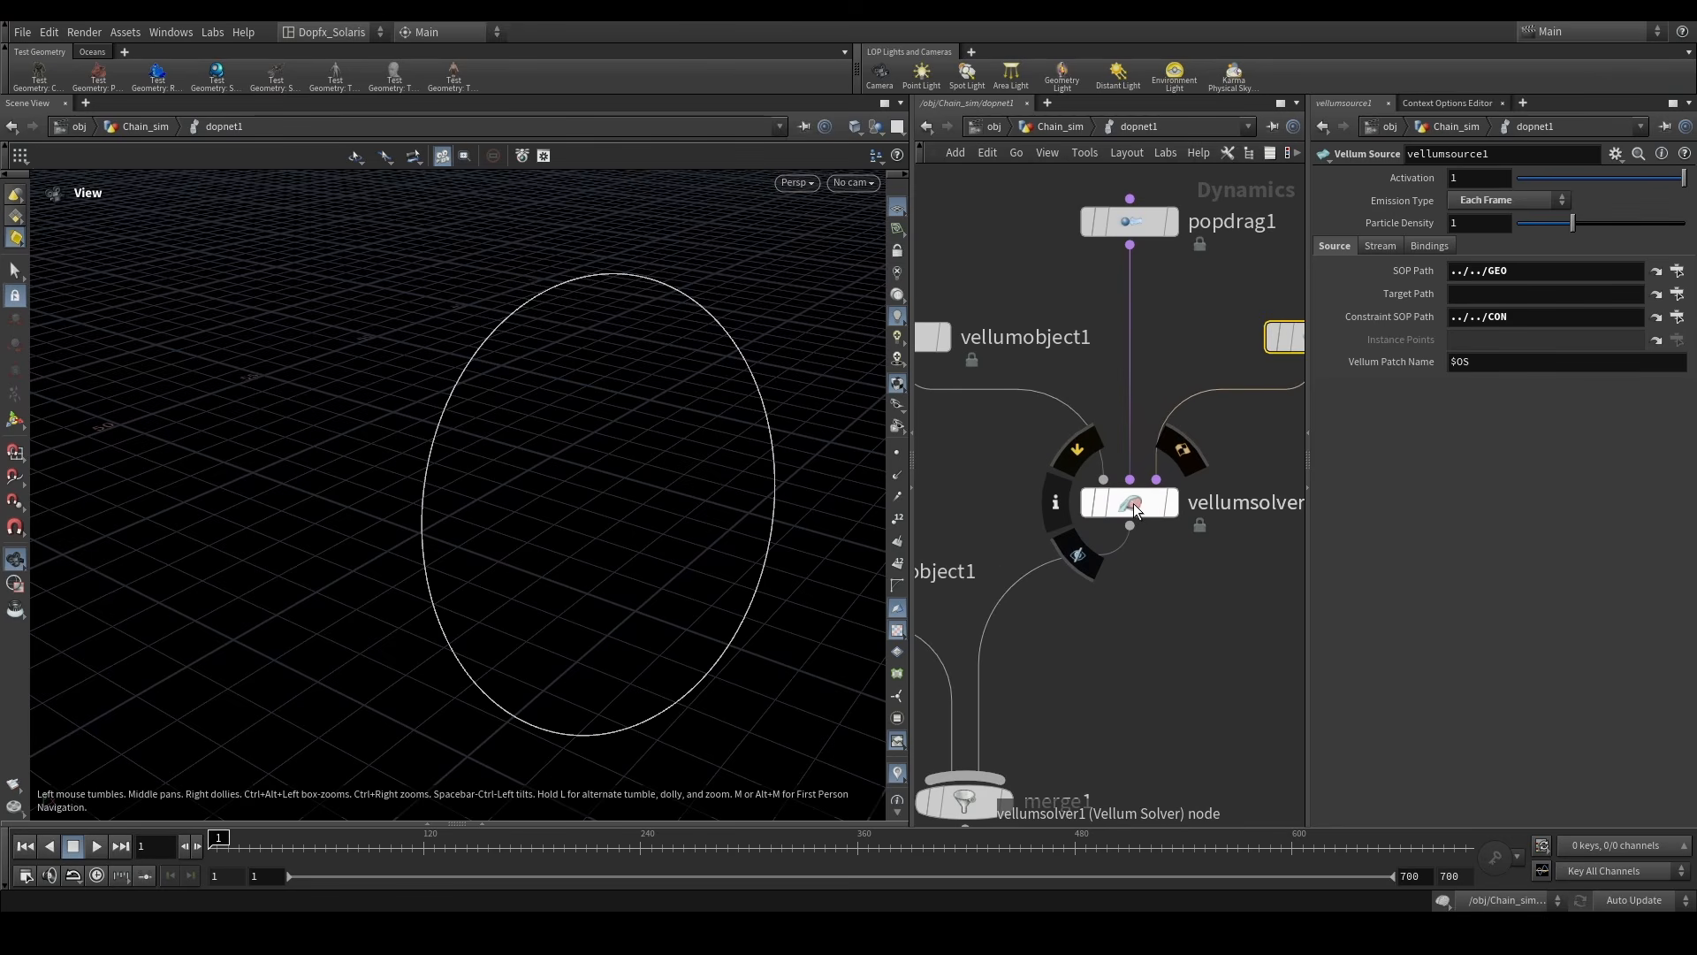
left_click(1133, 502)
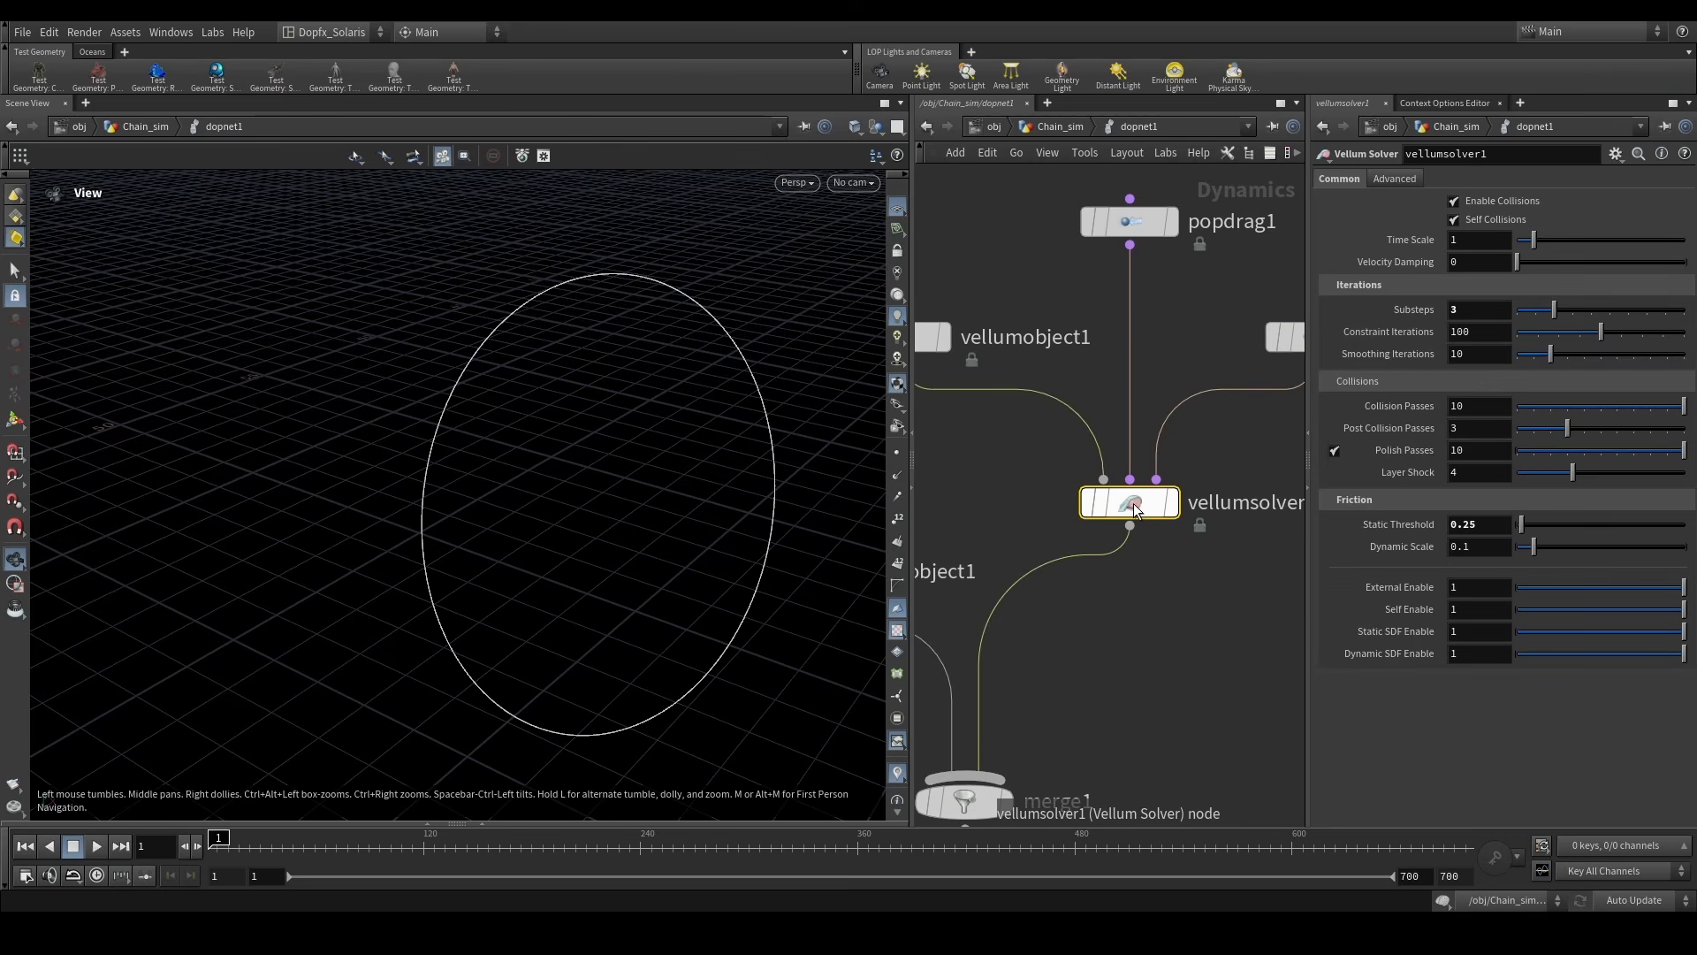
left_click(1140, 504)
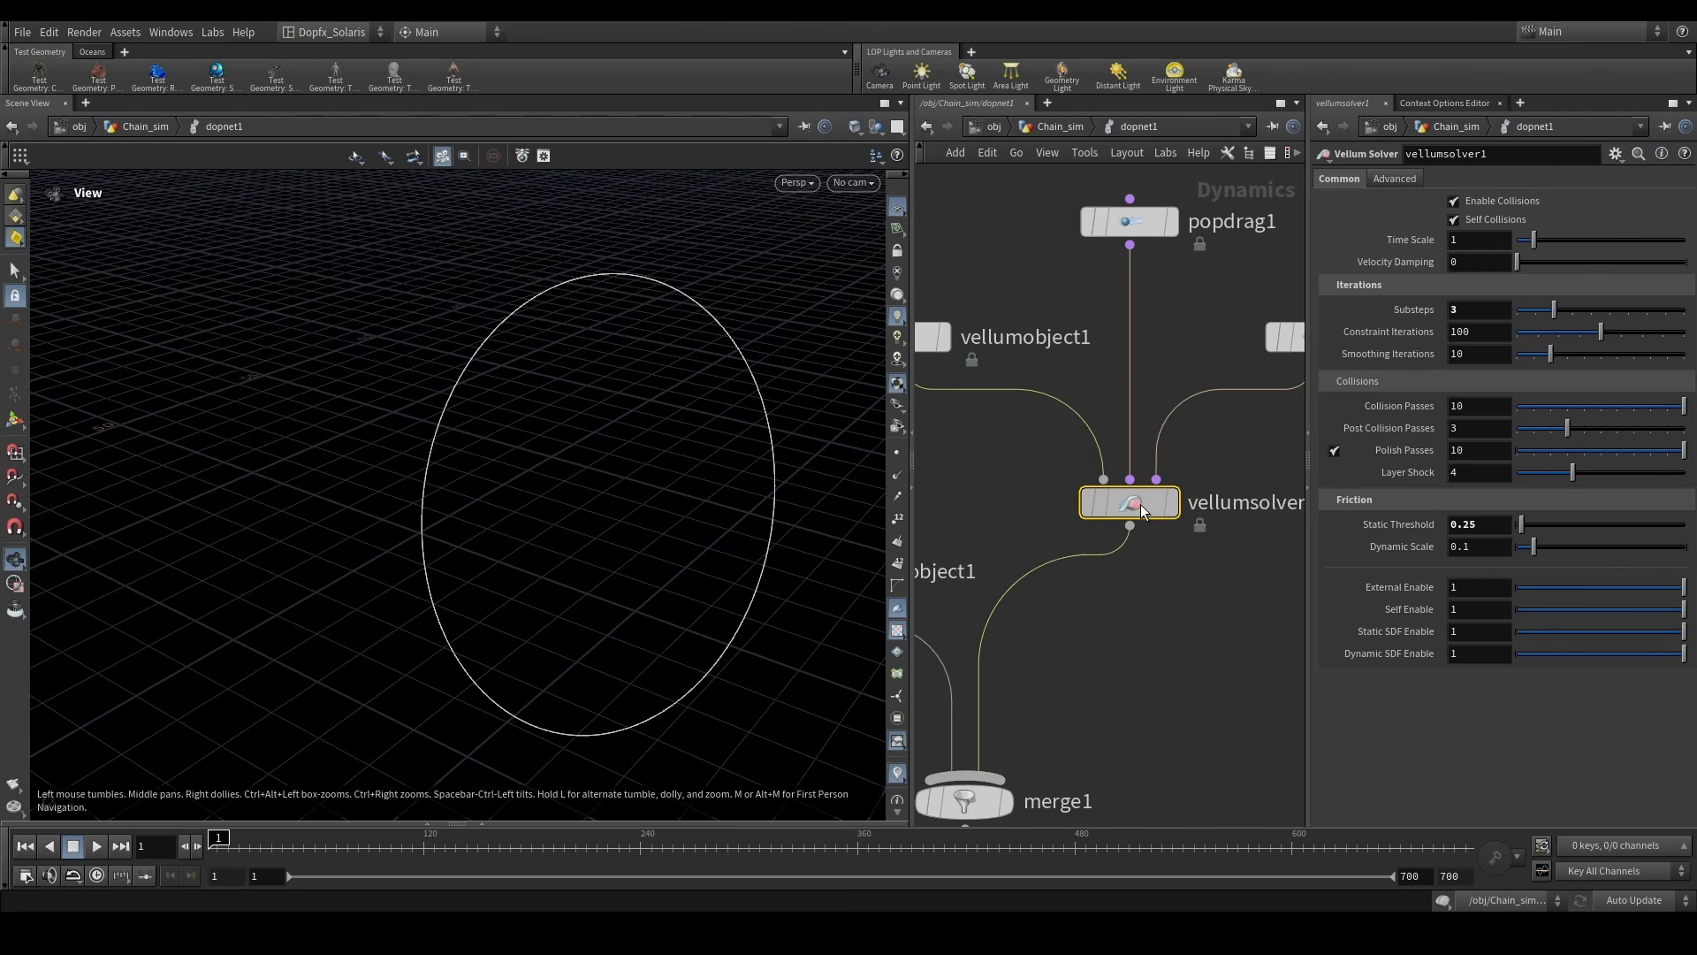
middle_click_drag(1237, 605, 1170, 616)
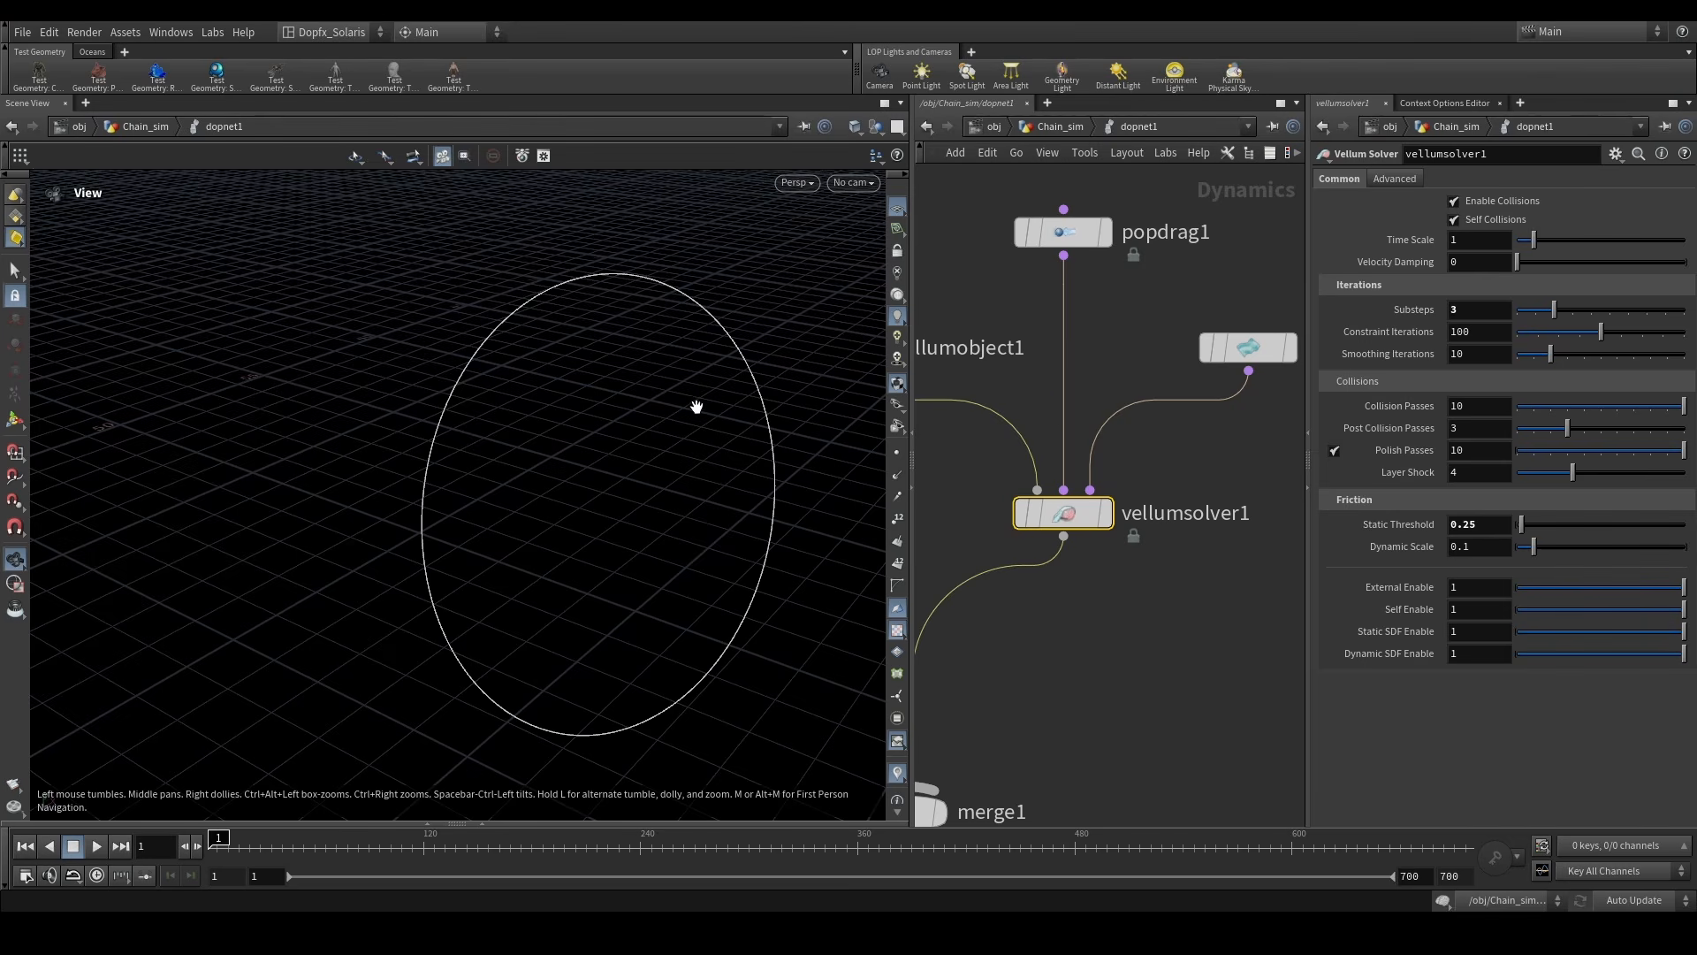
- Review the staticobject1 settings and inspect the target stand it brings in as the collision object
left_click_drag(696, 407, 646, 584)
scroll(1052, 617, "down", 3)
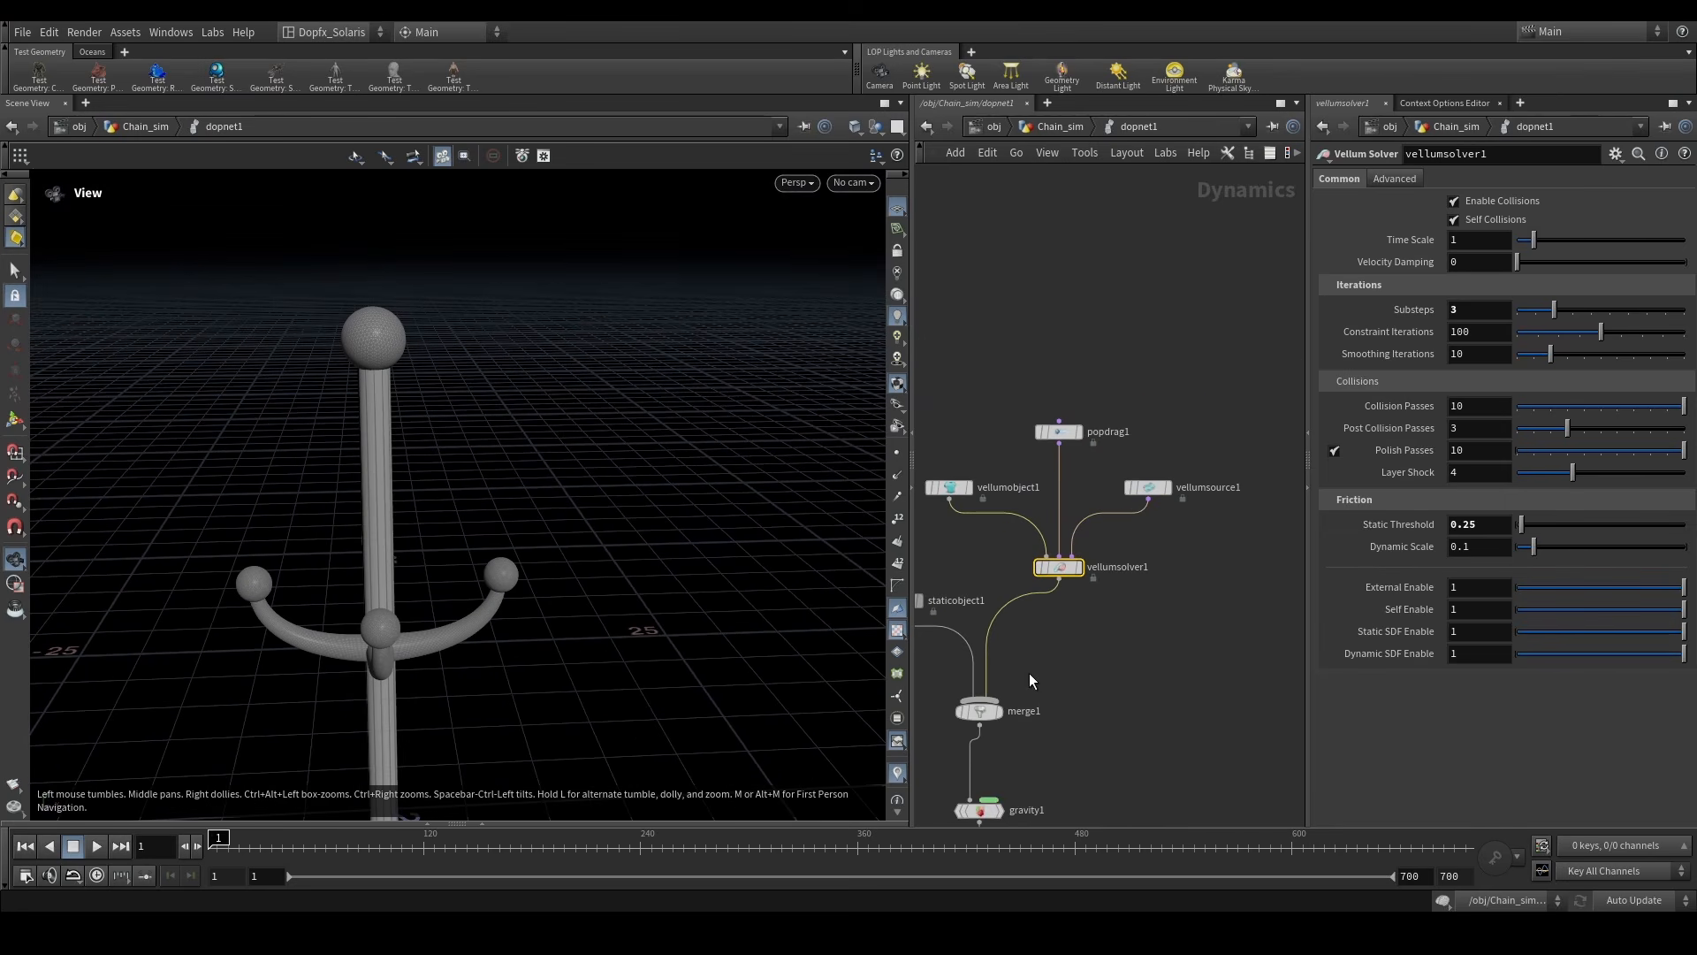
scroll(1073, 635, "up", 3)
left_click(1140, 557)
middle_click_drag(1196, 714, 1015, 617)
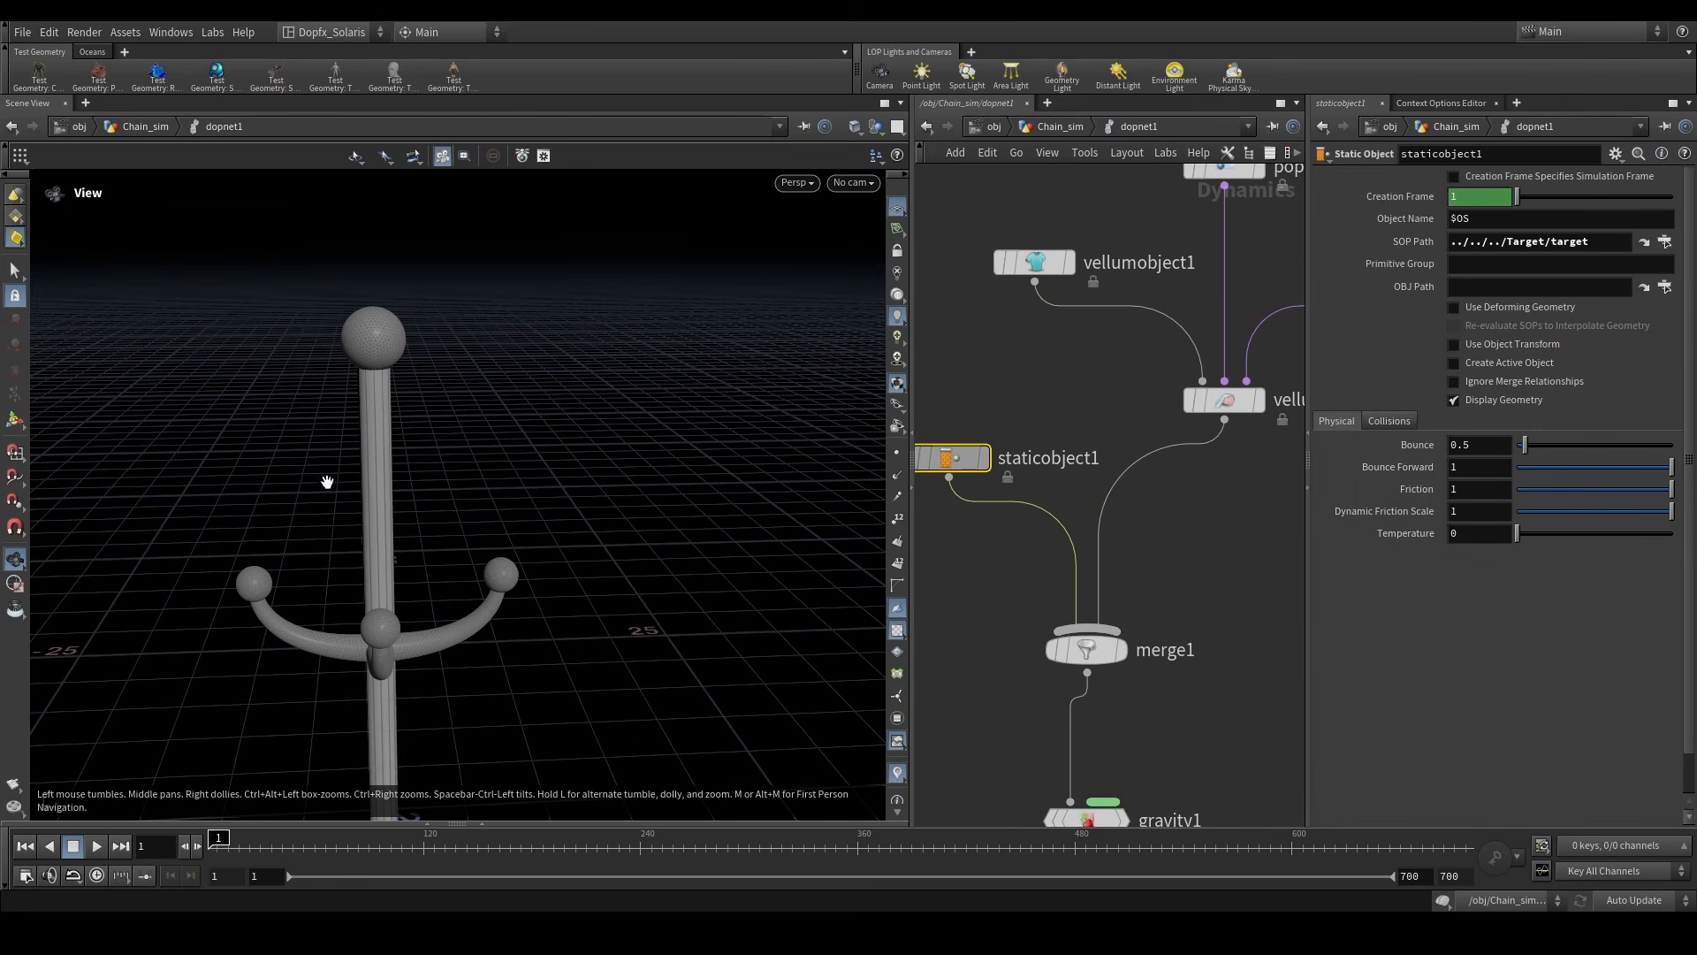
left_click_drag(330, 481, 444, 530)
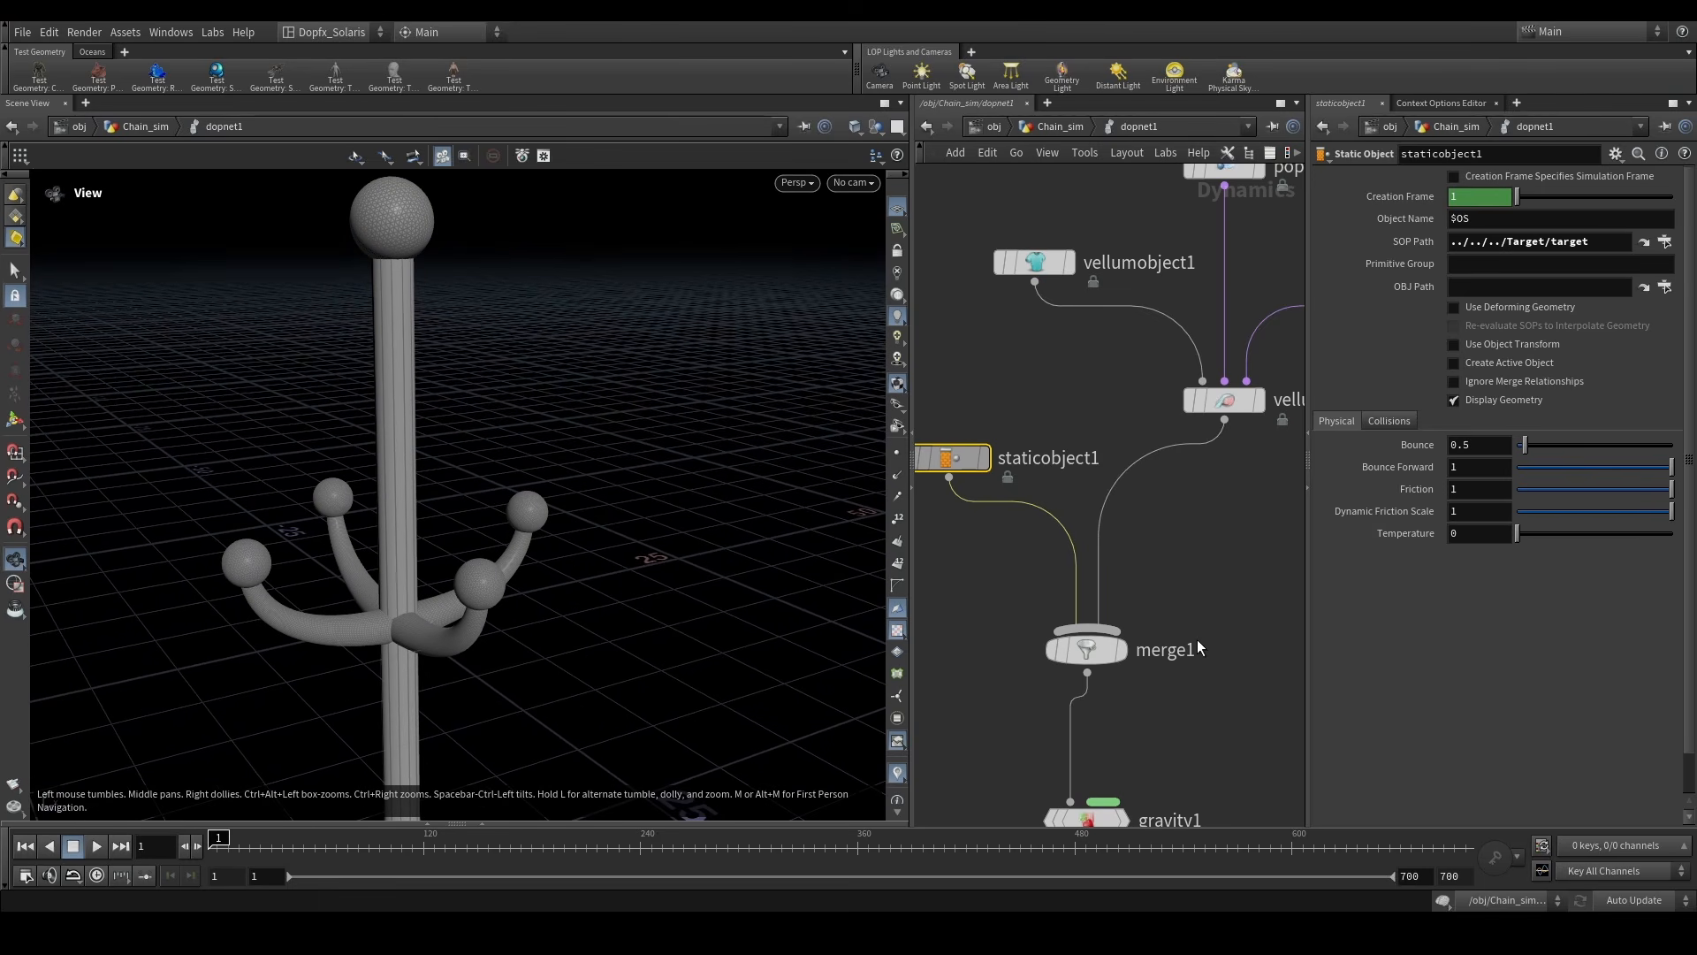
- Select the output node of the dynamics network and play the simulation to watch the rings fall onto the stand
scroll(1185, 674, "down", 5)
left_click(1105, 727)
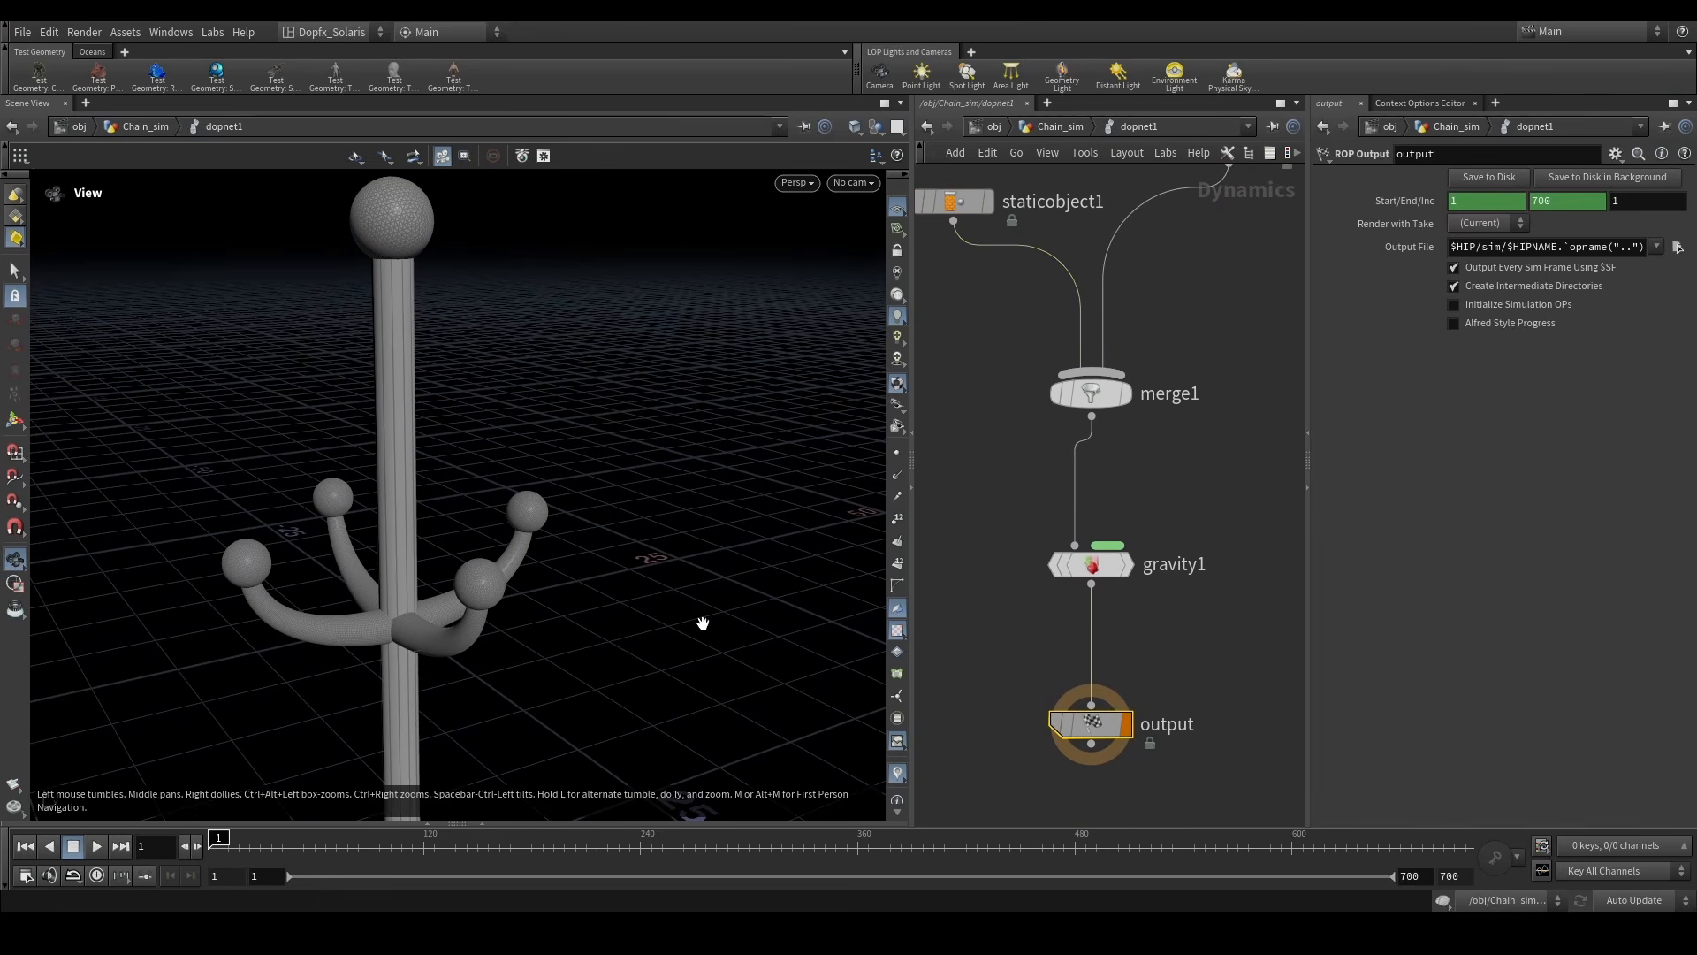
right_click_drag(700, 621, 527, 613)
middle_click_drag(526, 613, 488, 635)
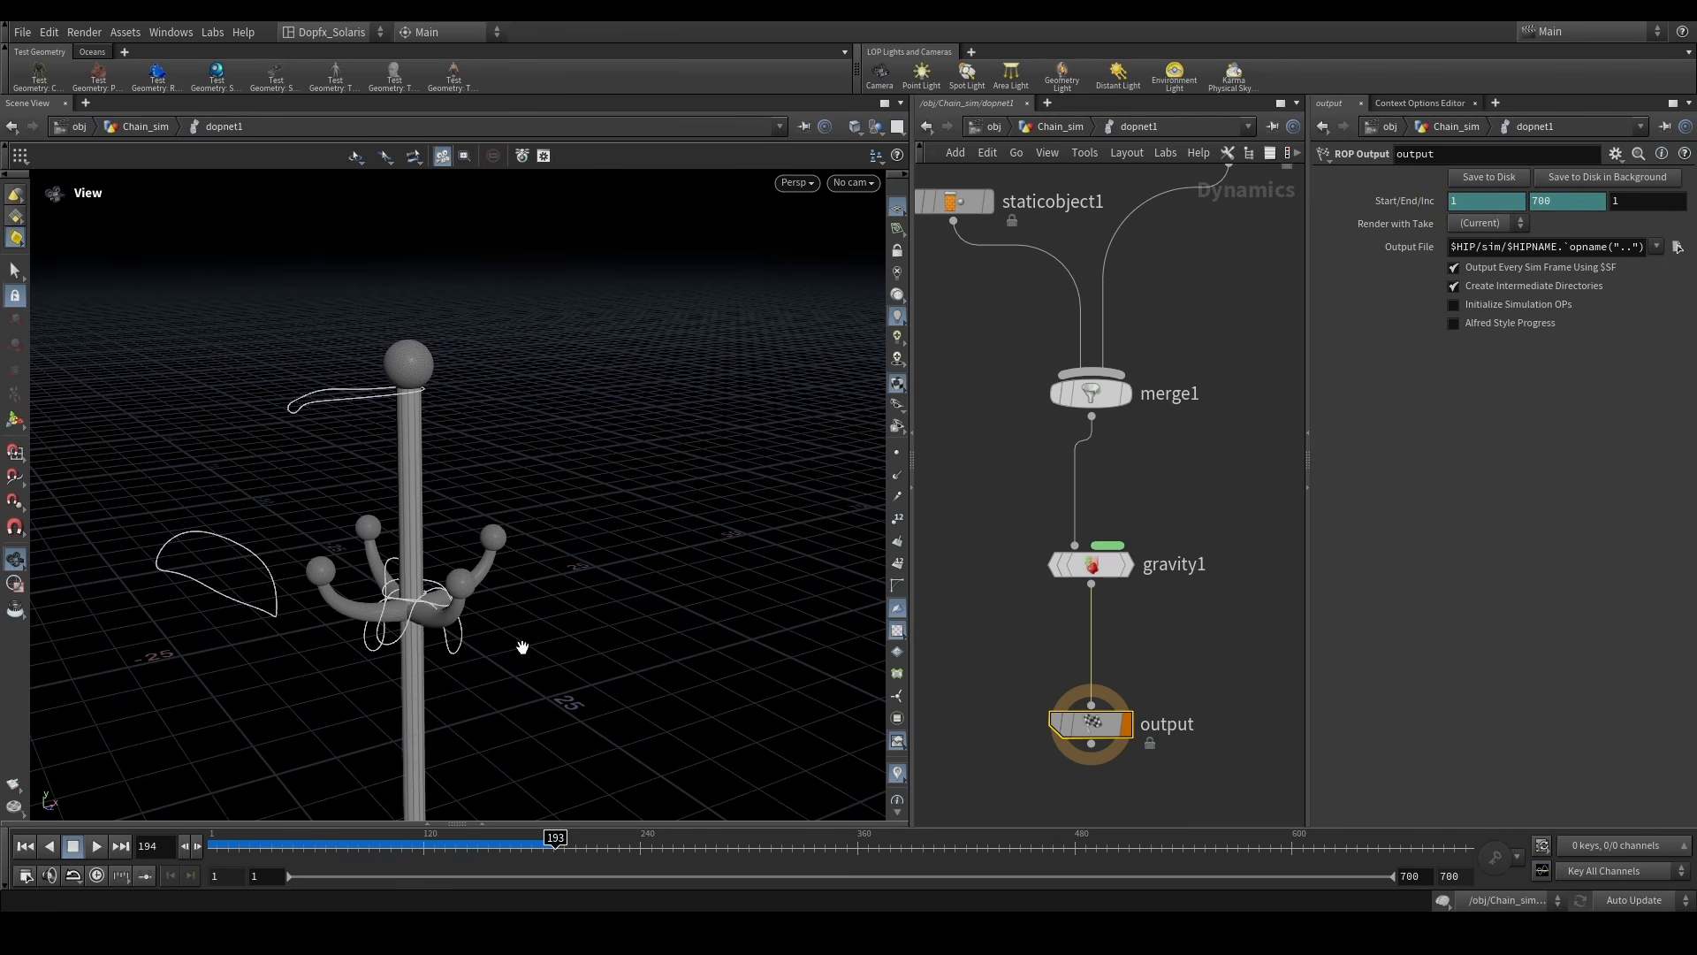
- Return to the Chain_sim network and rewind the timeline to frame 1
key("Up")
key("u")
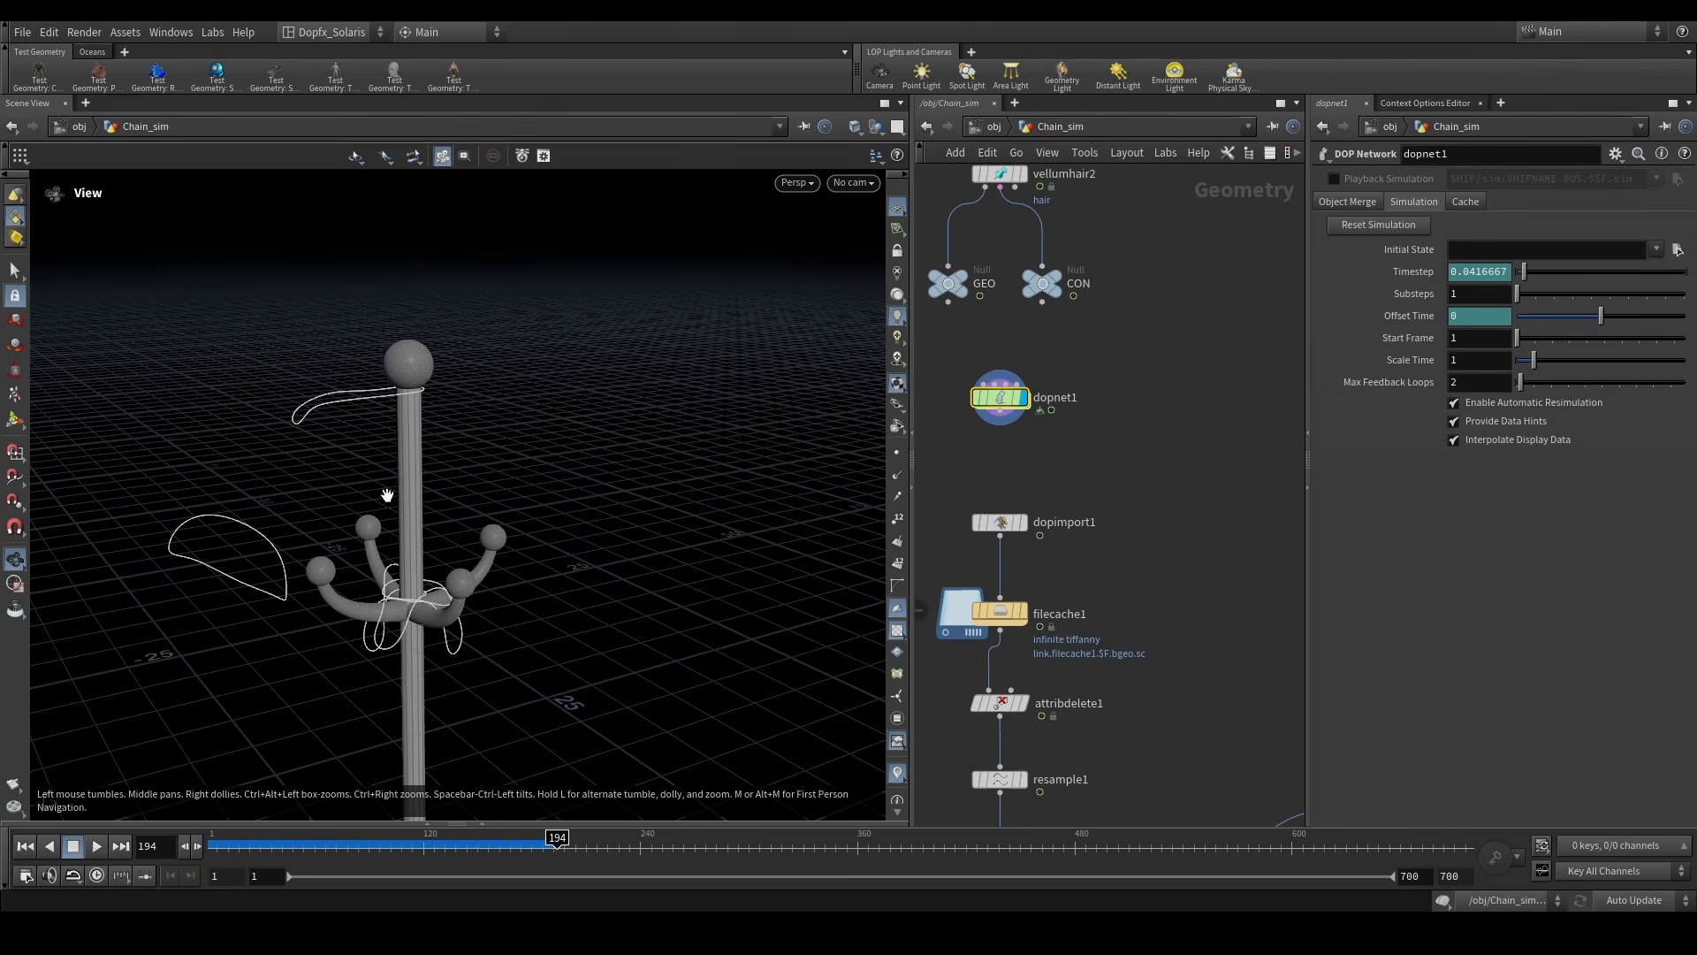
left_click(27, 848)
- Display the filecache1 node below dopimport1 and review its caching settings
scroll(1105, 412, "down", 3)
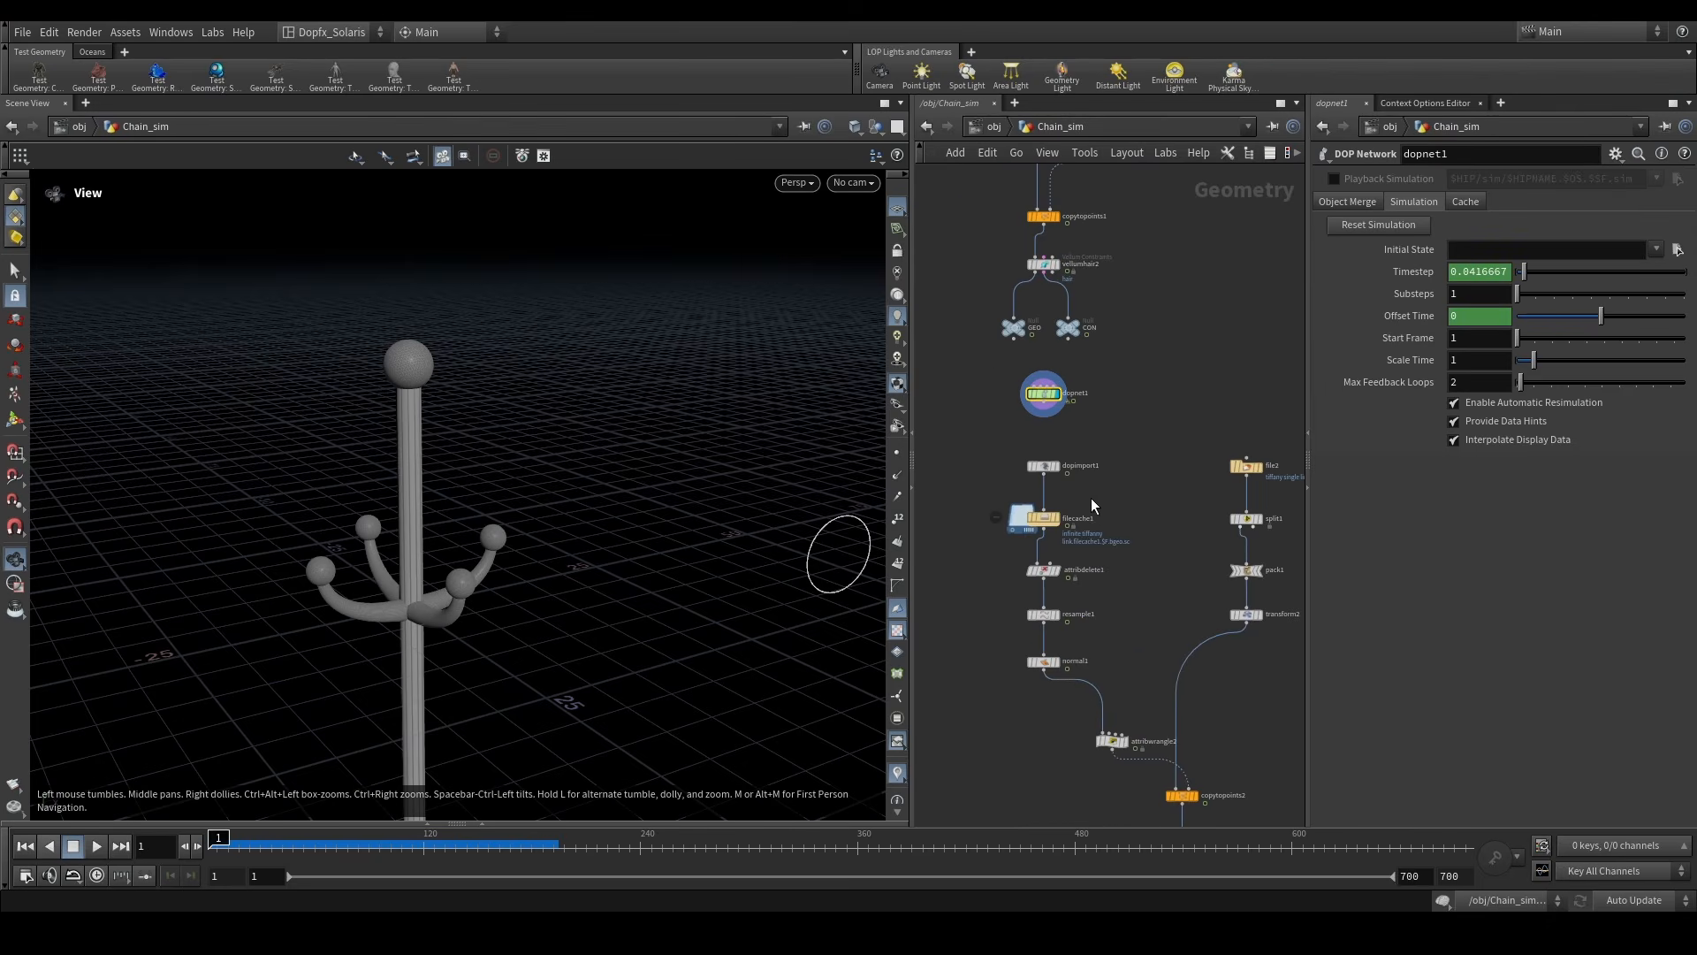
scroll(1091, 505, "up", 3)
left_click(1049, 500)
left_click(1025, 501)
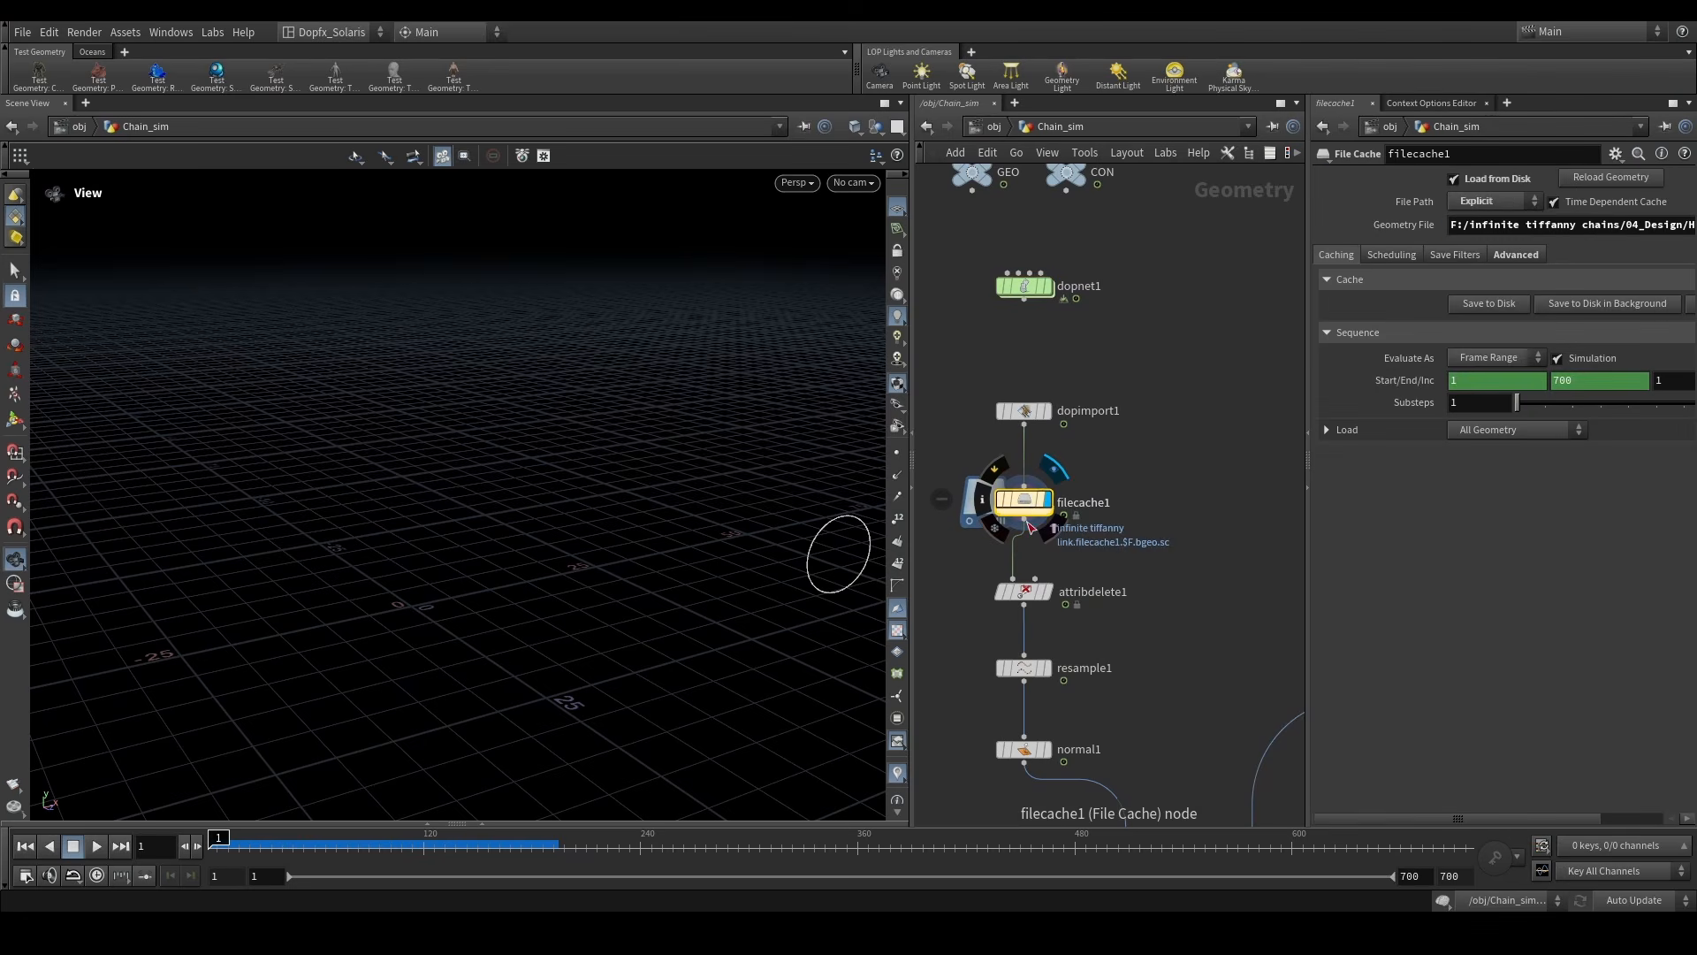
- Display attribdelete1, resample1 and normal1 in turn and review how each prepares the cached curves
left_click(1025, 592)
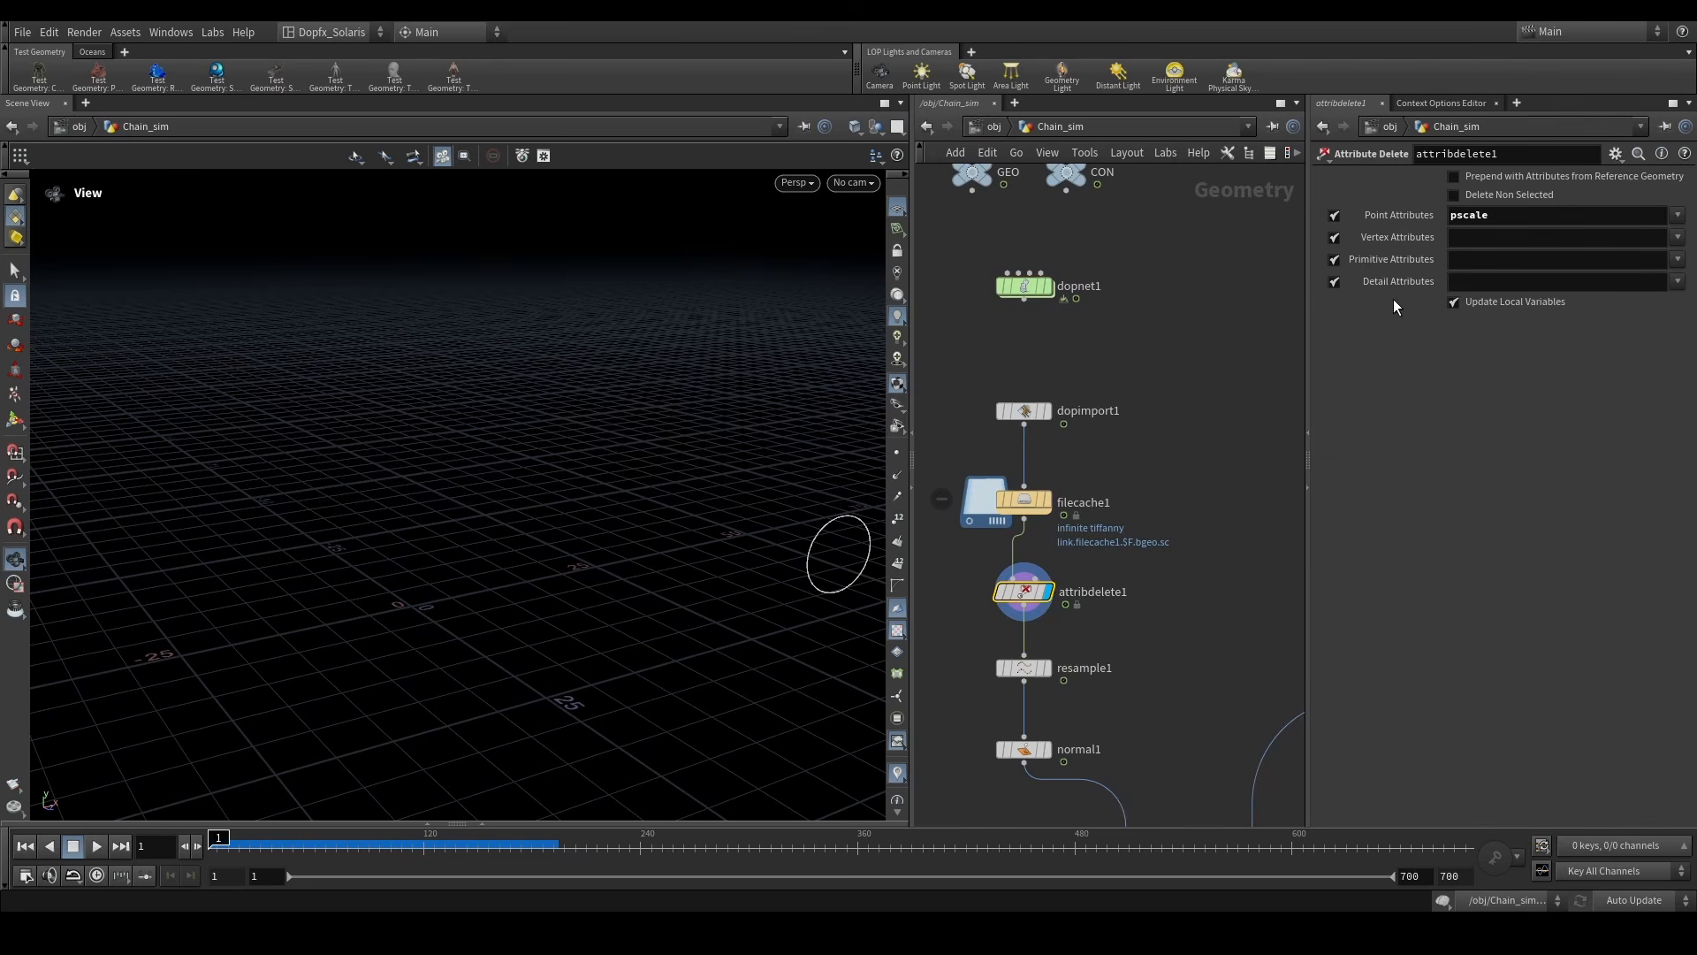
middle_click_drag(1114, 665, 1087, 500)
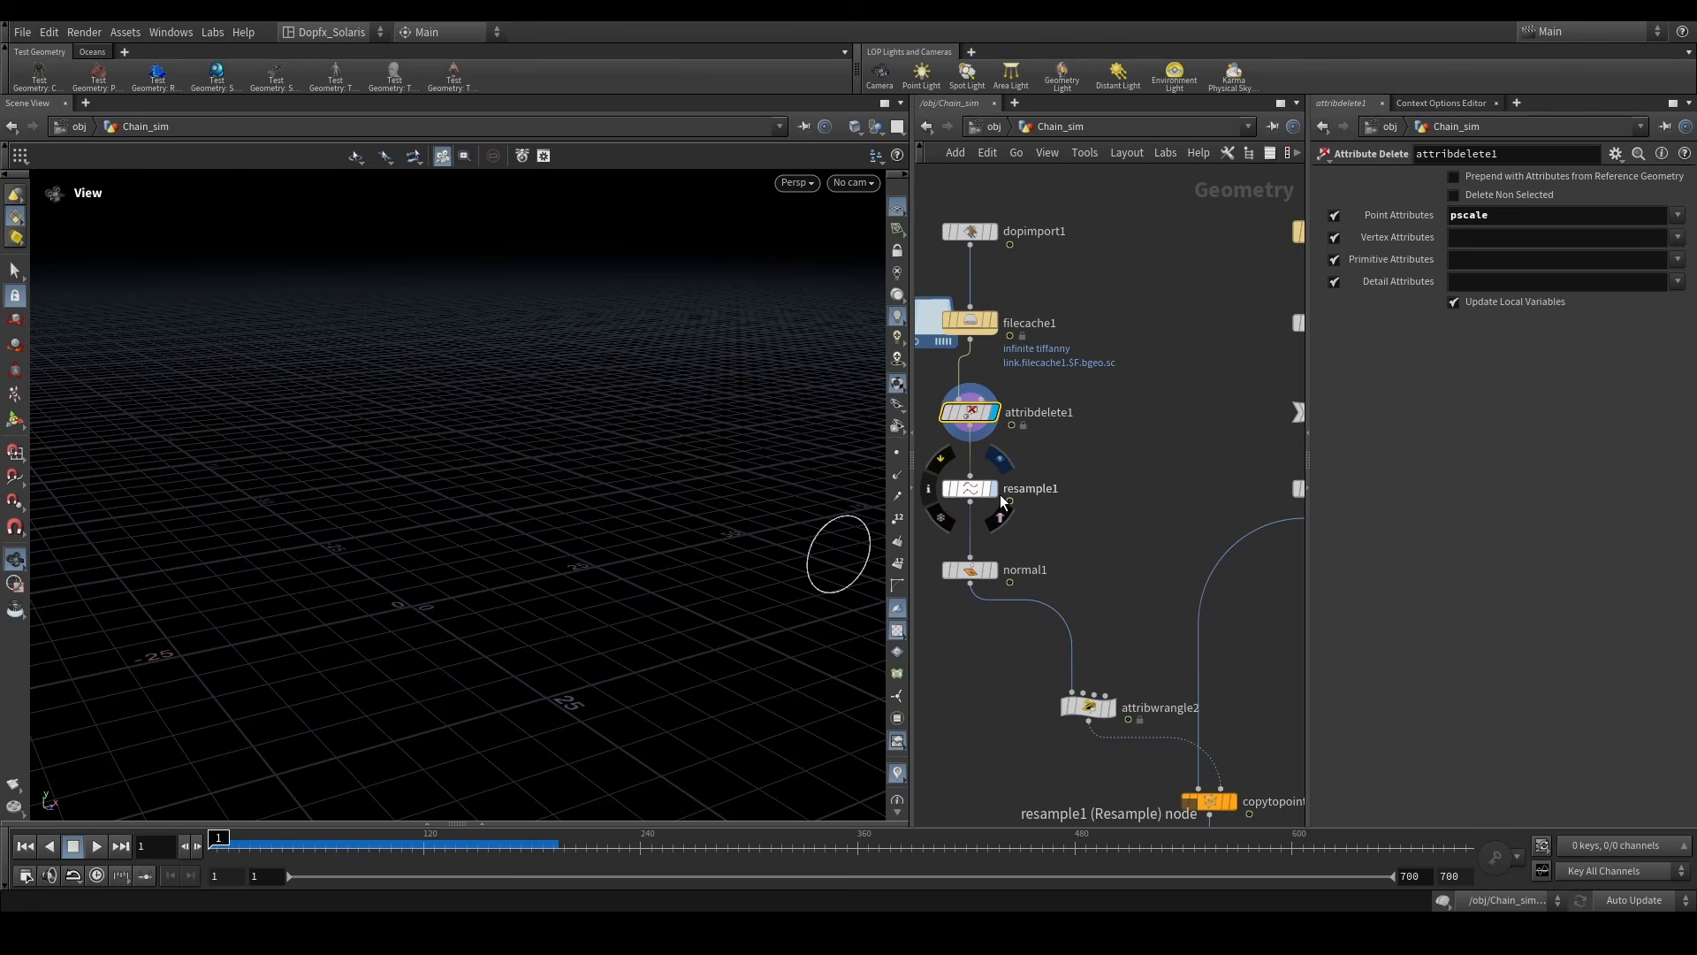
left_click(969, 494)
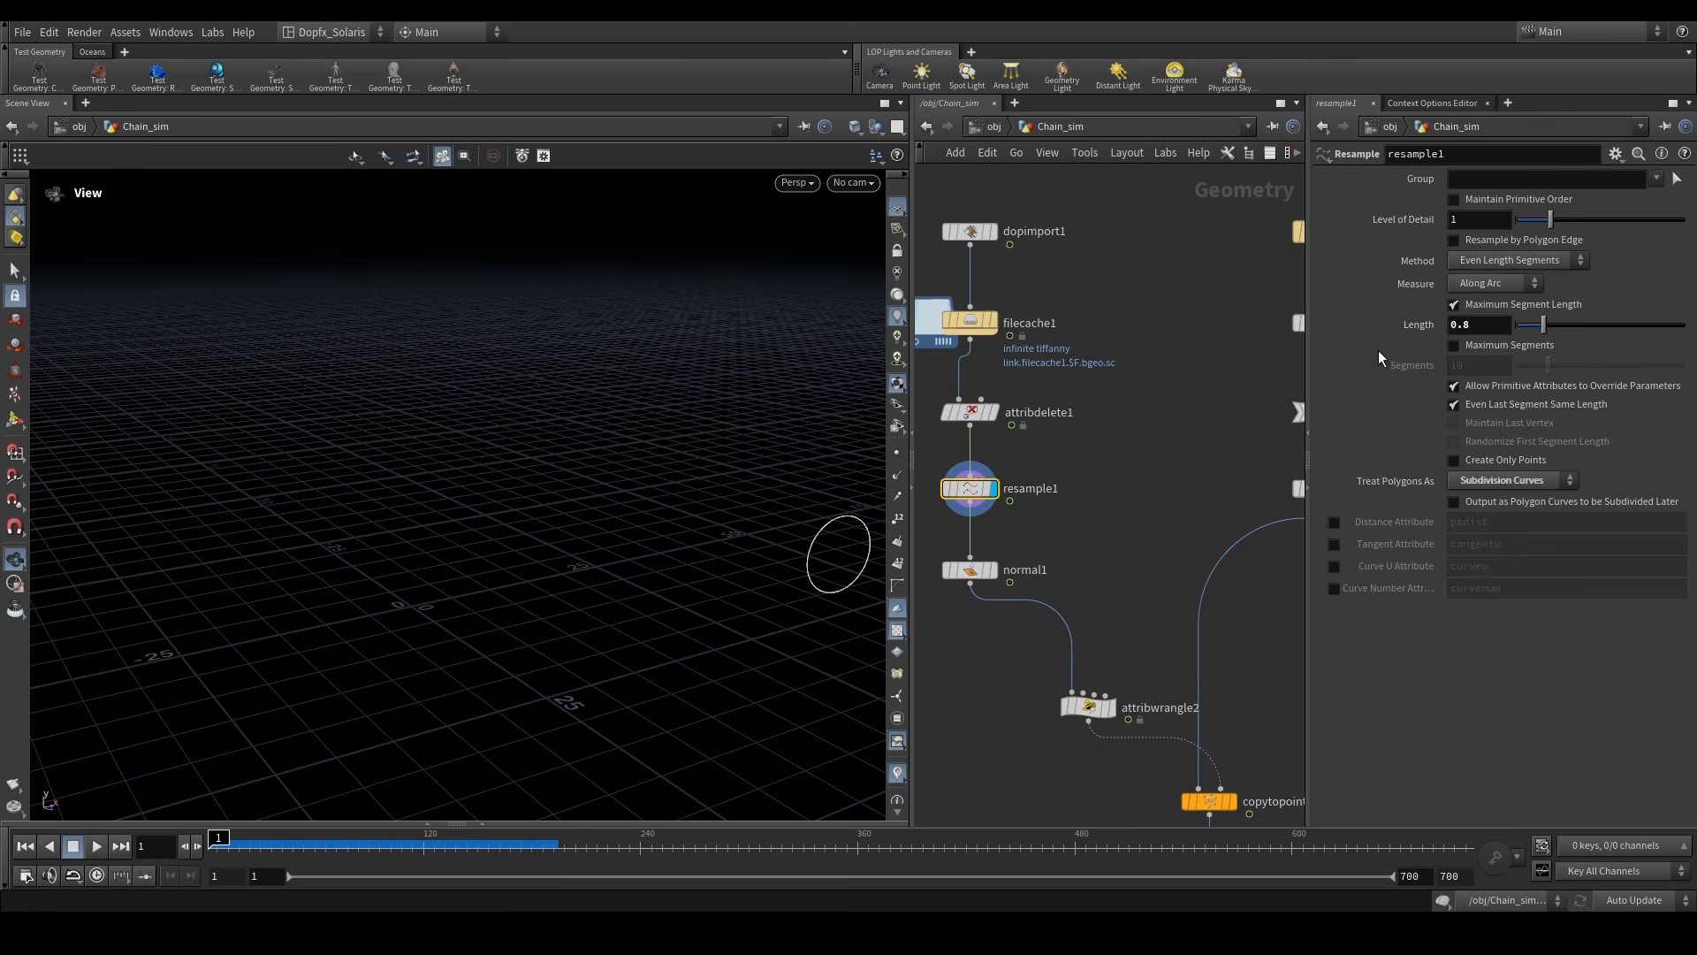
left_click(970, 570)
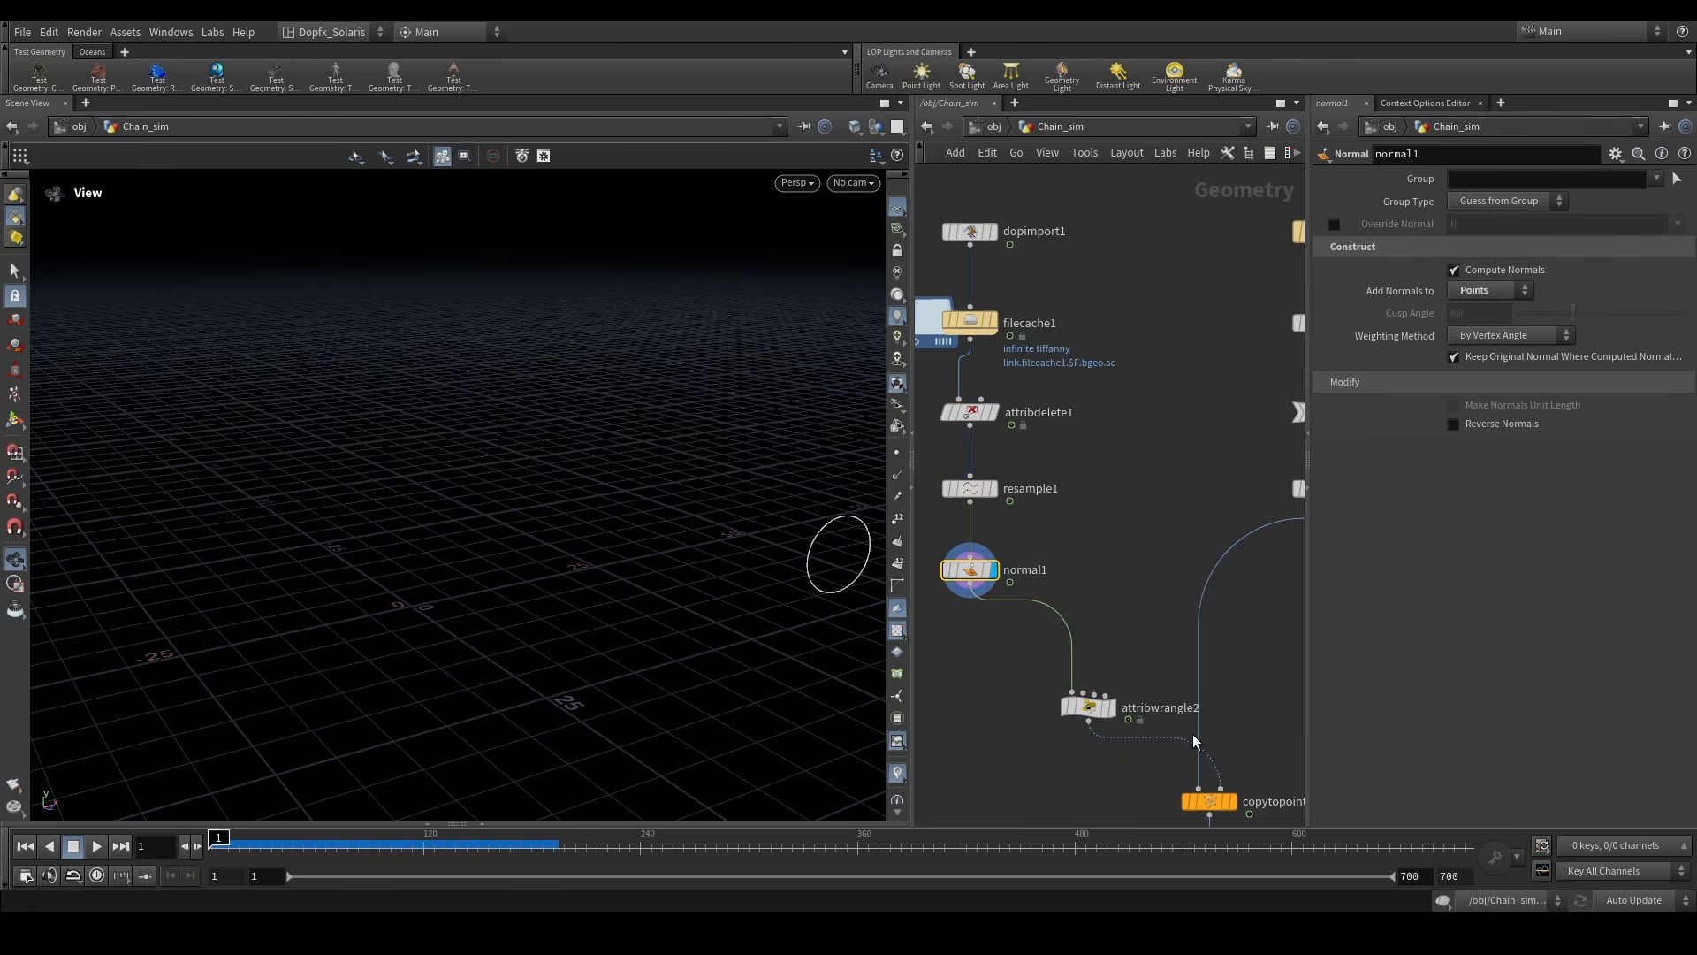
- Display file2 and split1 in the link branch and inspect the imported chain link up close
middle_click_drag(1157, 690, 1029, 735)
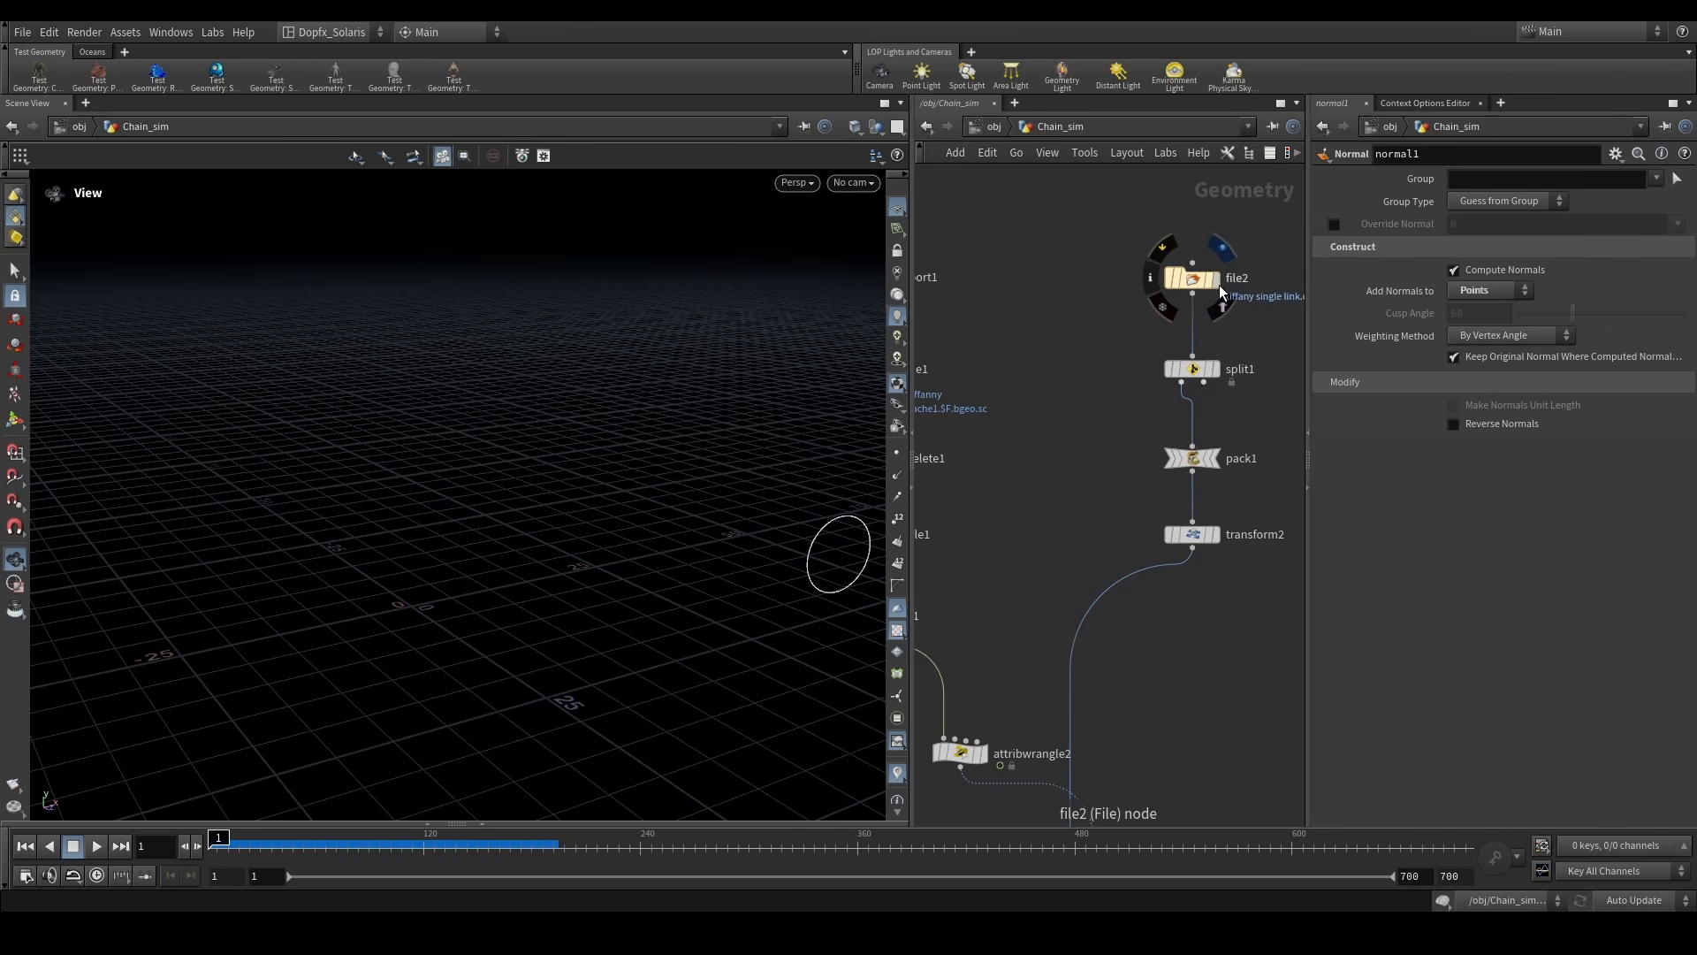
left_click(1217, 281)
left_click(1197, 281)
left_click(1209, 370)
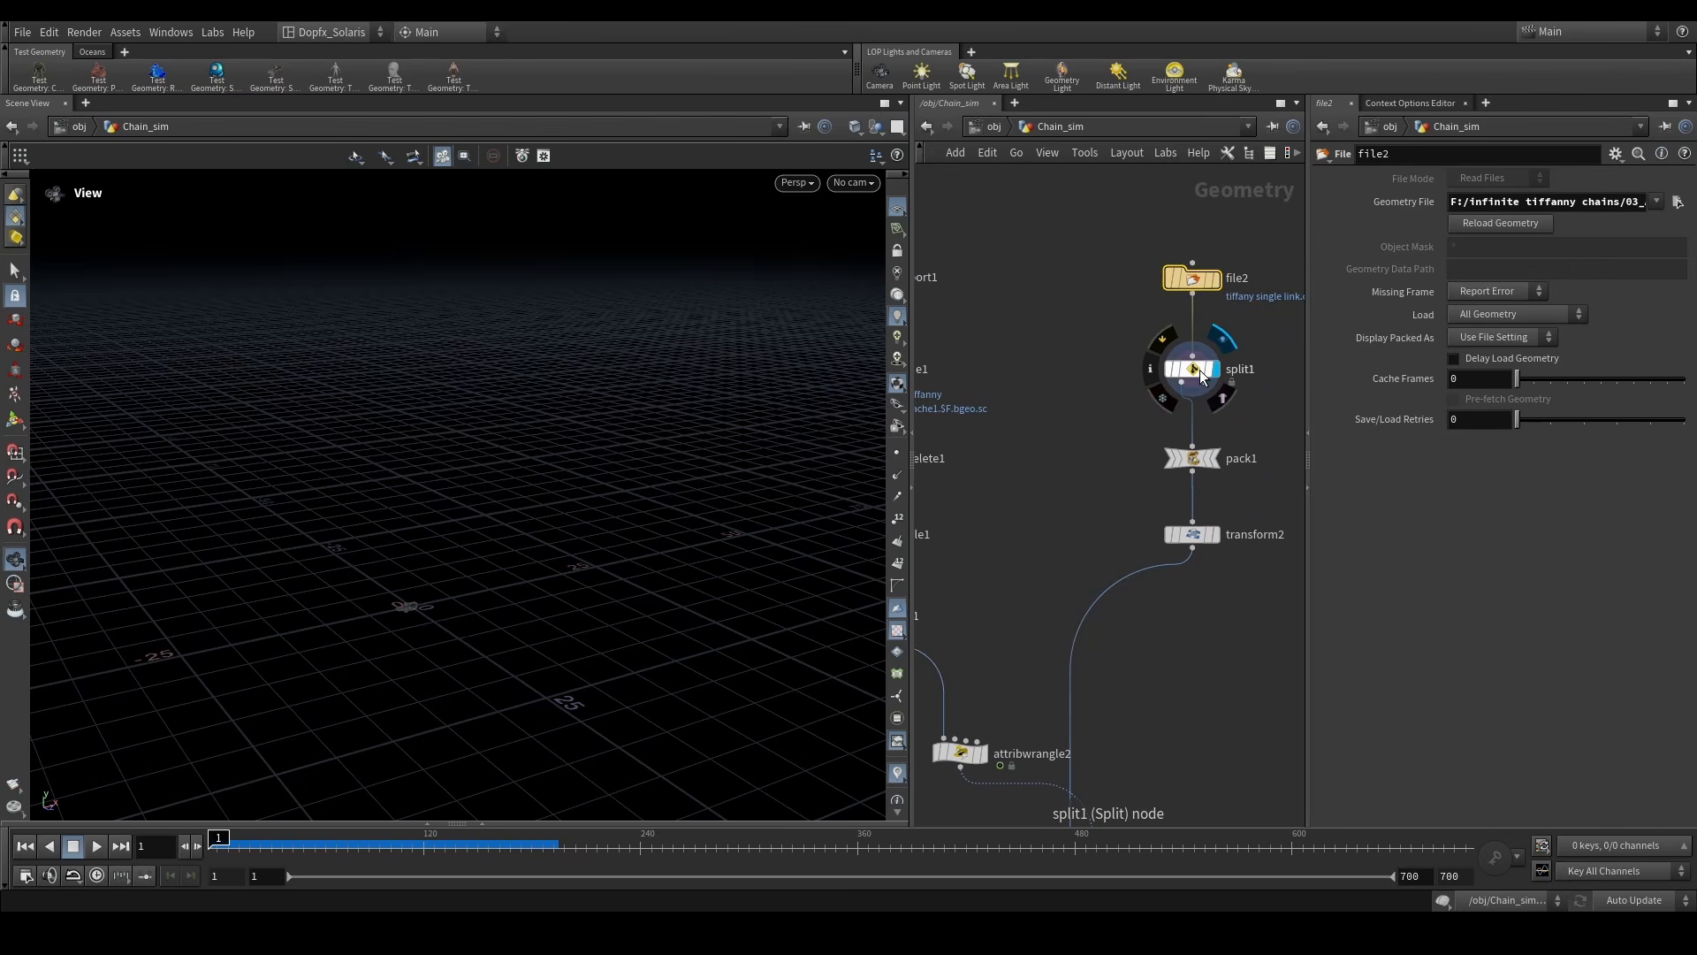
left_click(1201, 373)
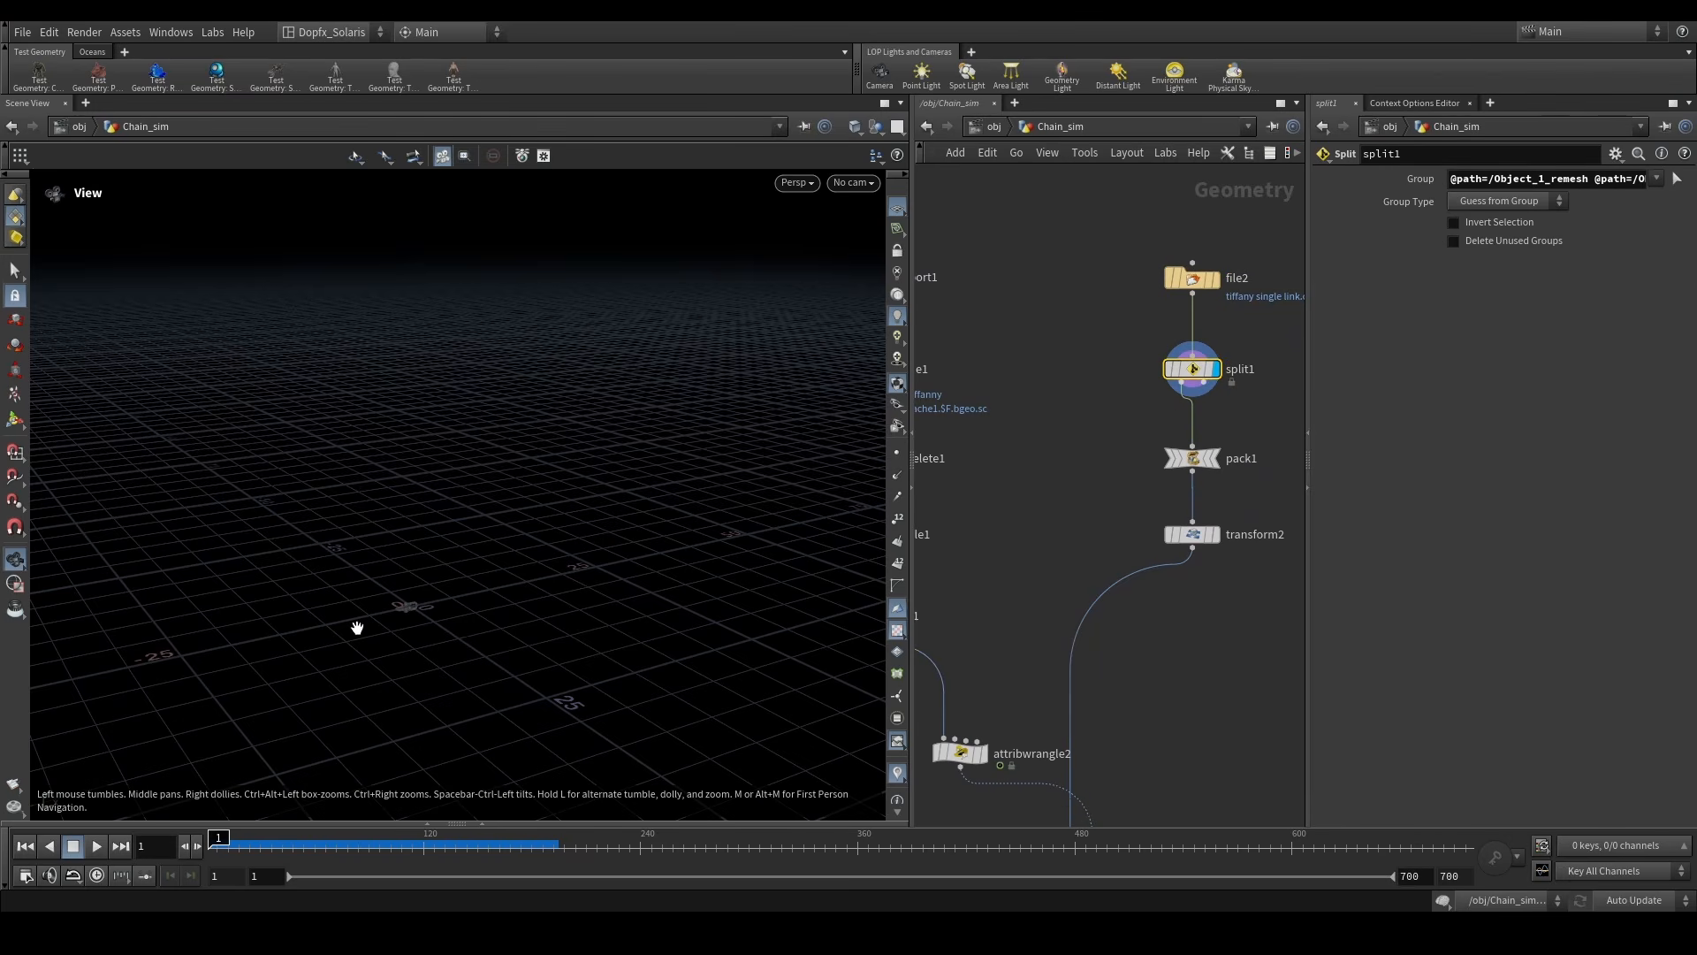
right_click_drag(357, 628, 740, 337)
left_click_drag(542, 478, 564, 515)
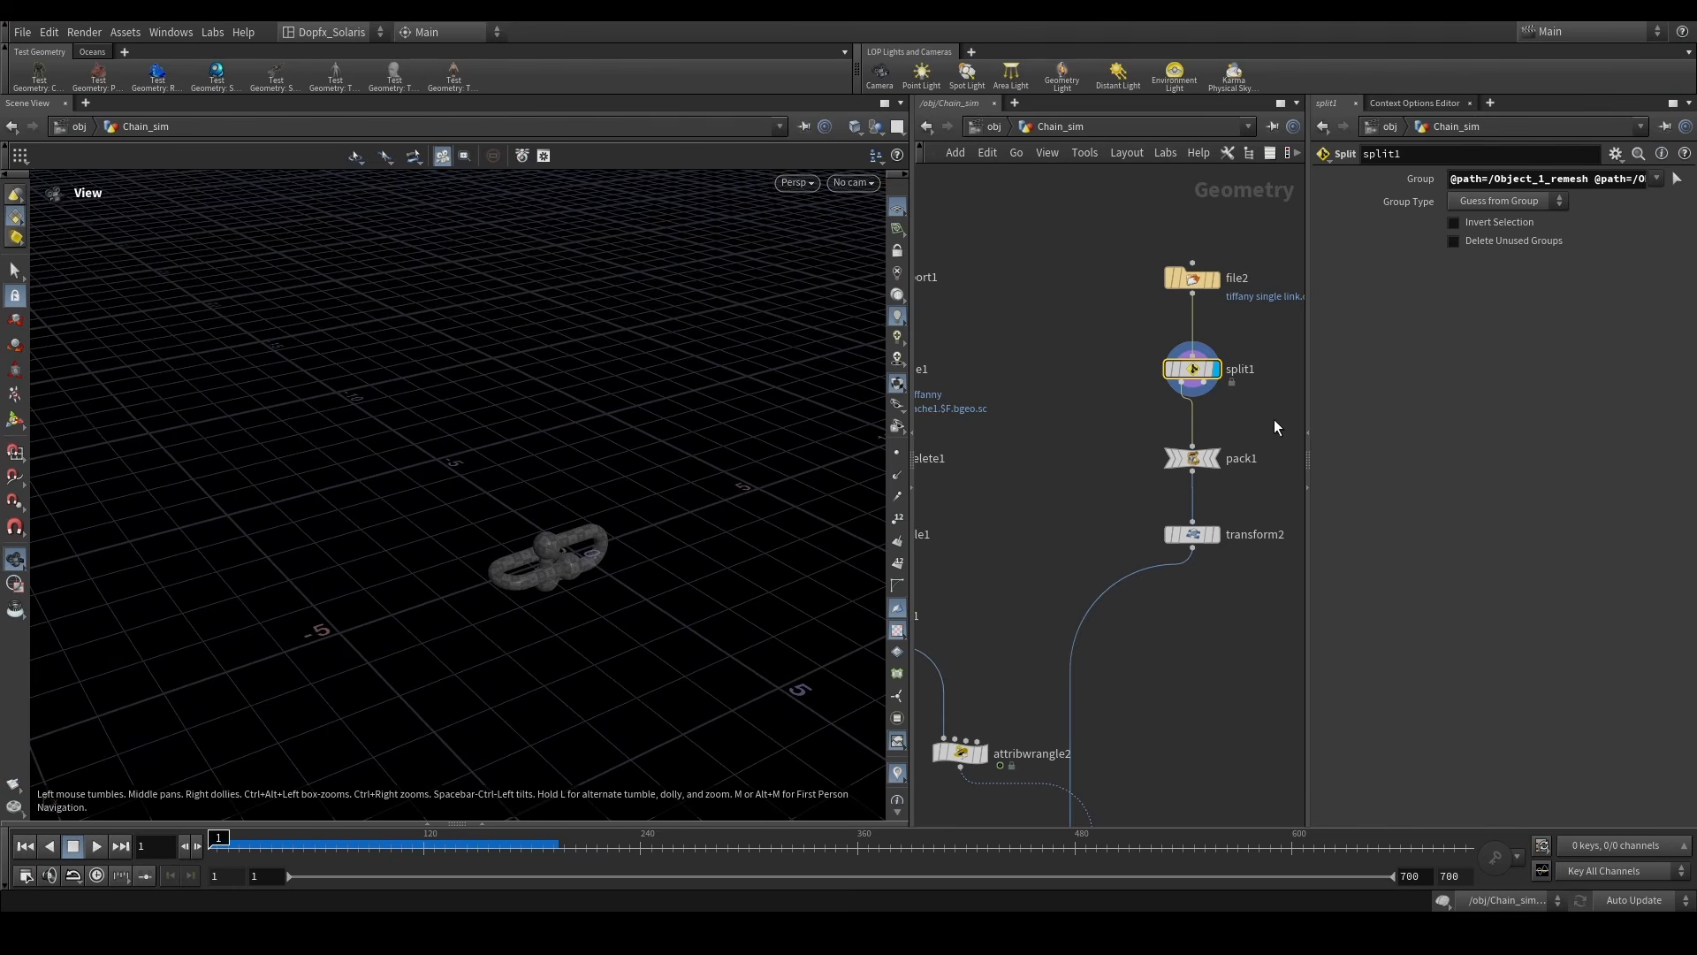
- Display pack1 and transform2 and review how the link is packed, rotated and scaled
left_click(1214, 457)
left_click(1192, 458)
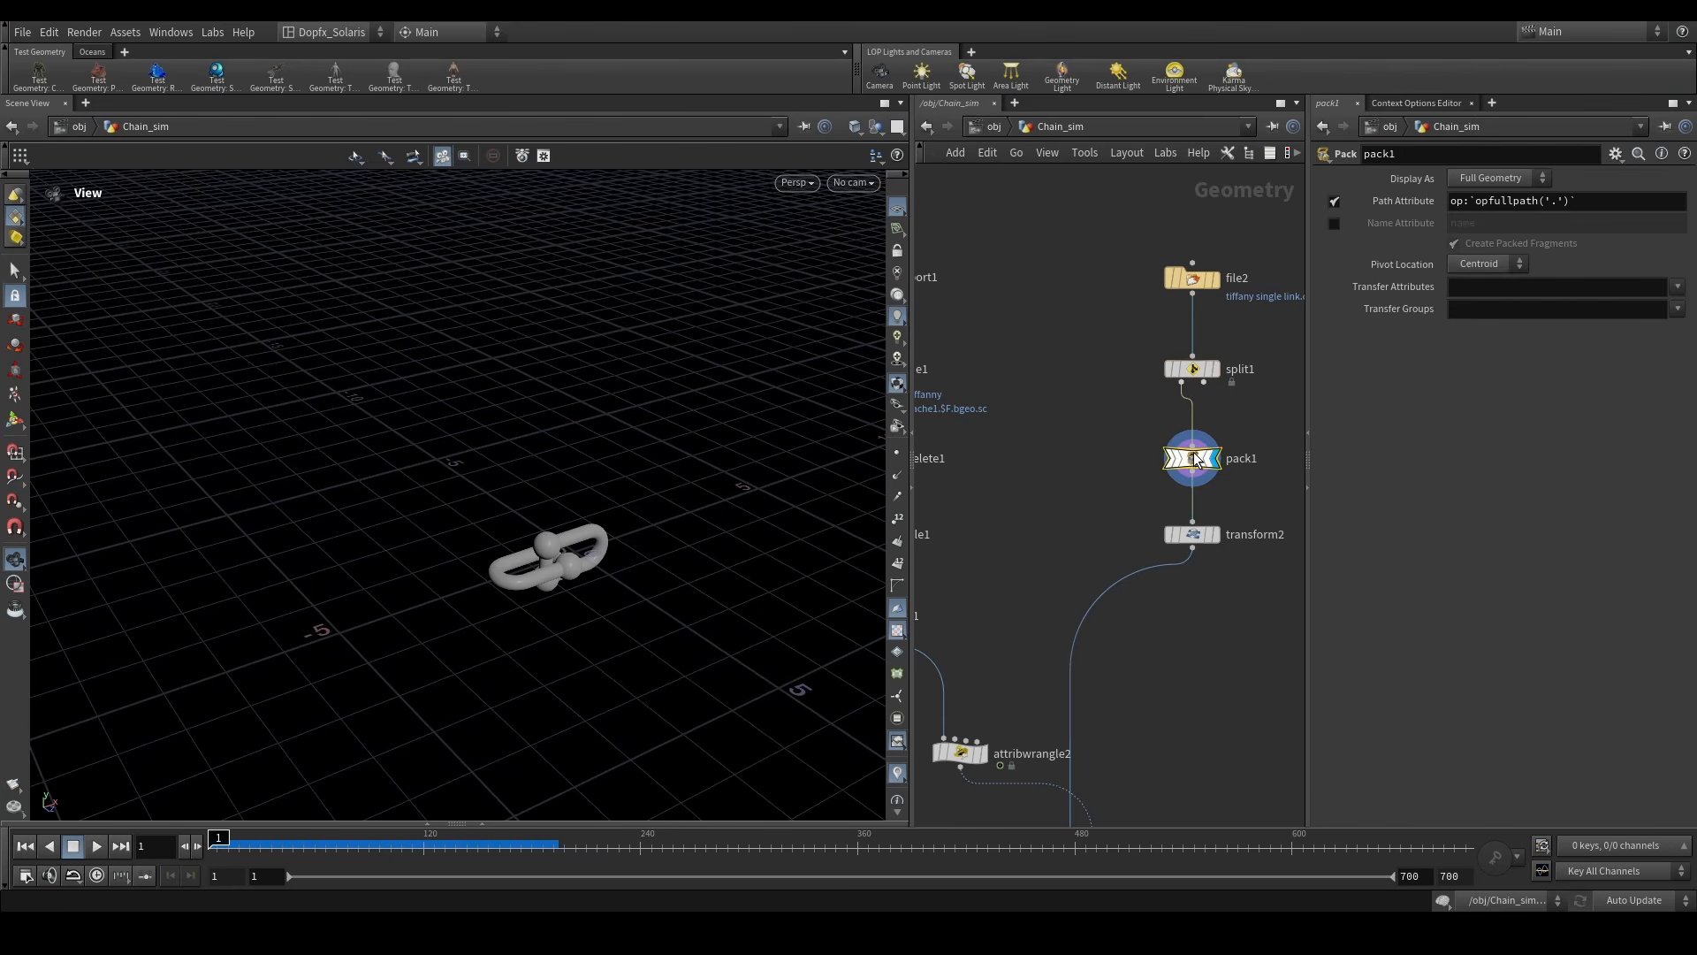
left_click(1221, 535)
left_click(1195, 535)
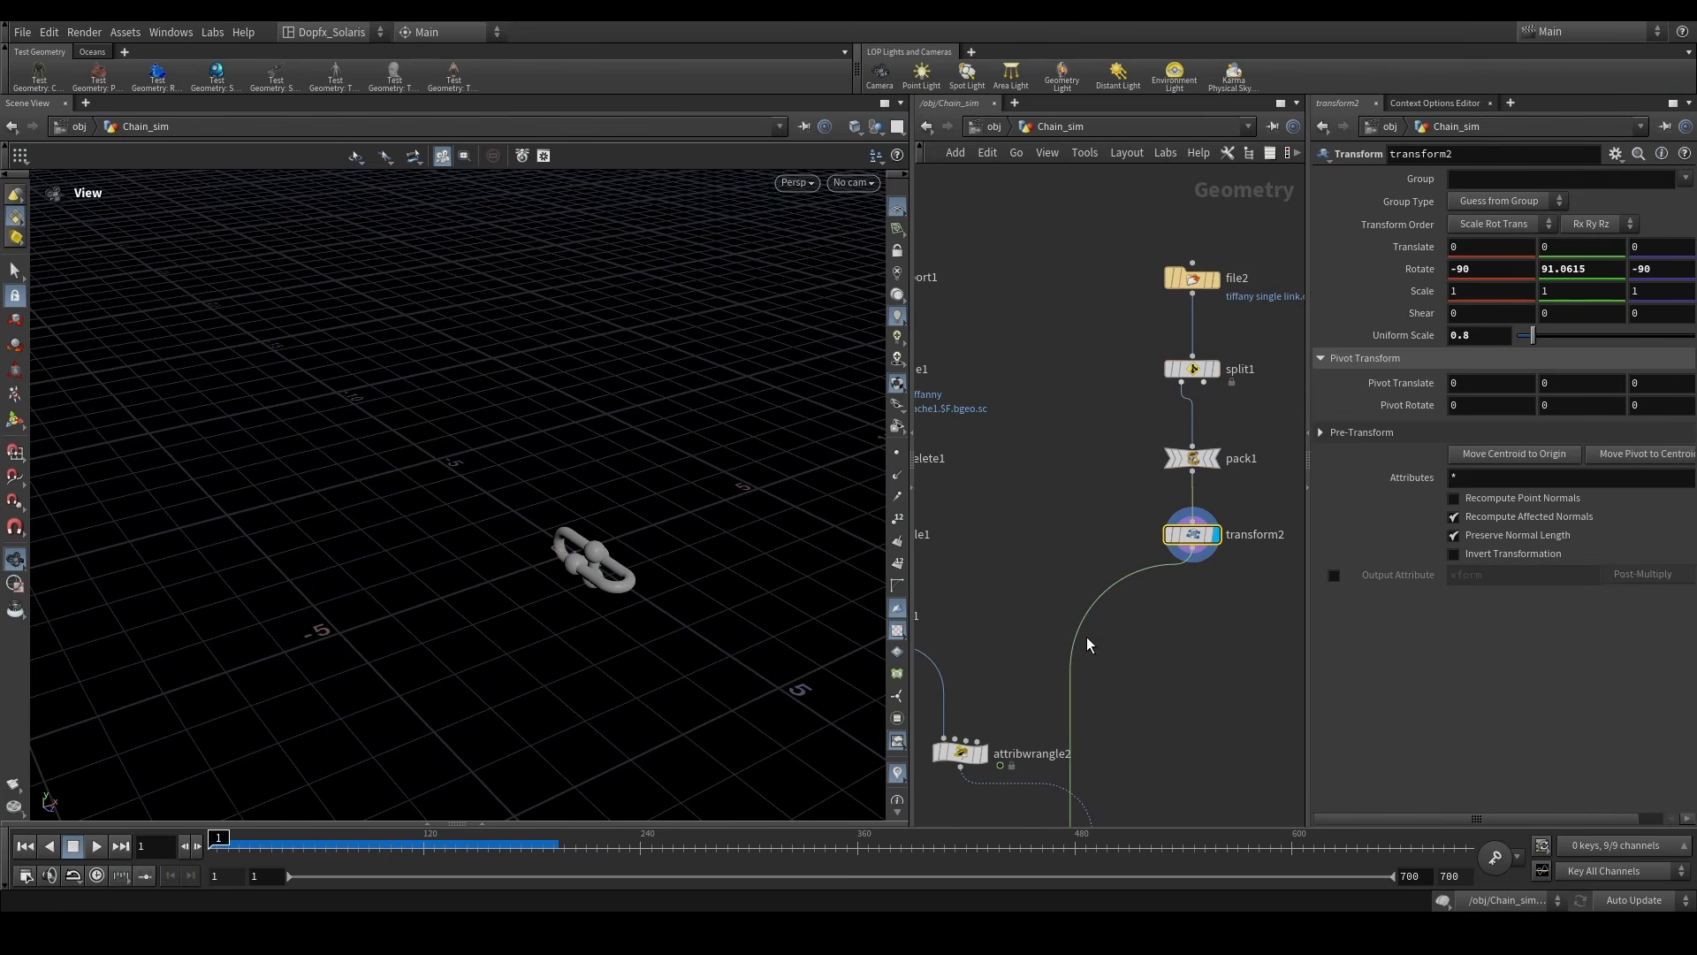
- Display the copytopoints2 node and review its target attribute settings
scroll(1068, 606, "down", 4)
middle_click_drag(1163, 677, 1201, 648)
scroll(1140, 712, "up", 6)
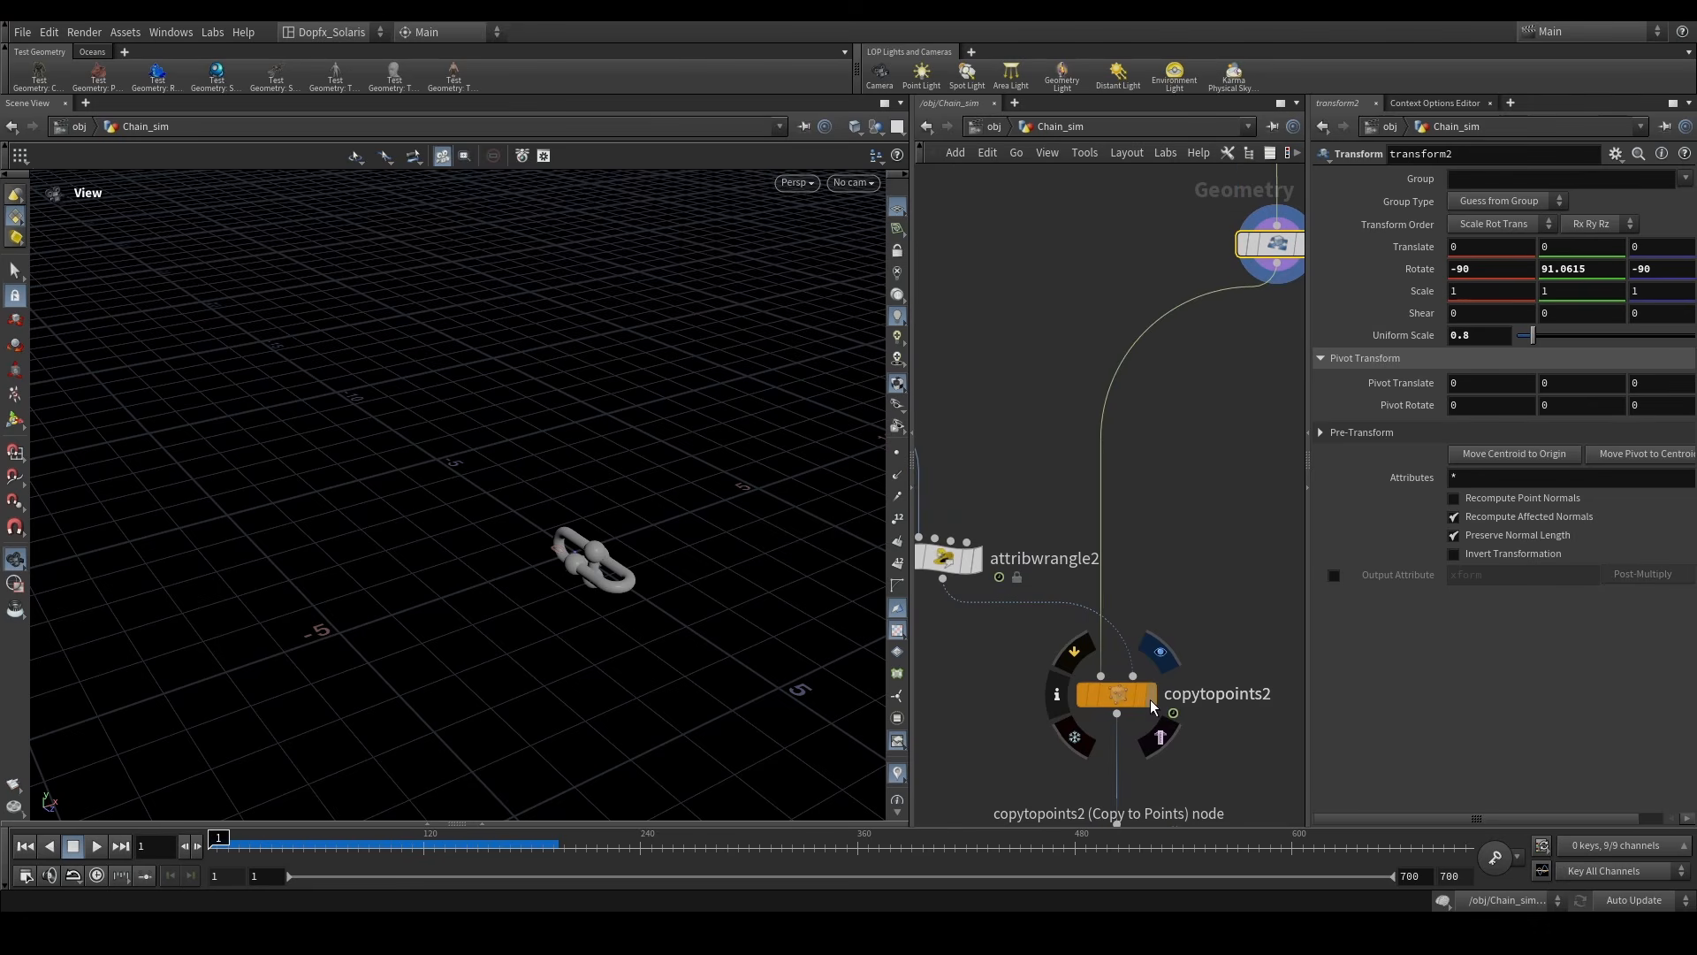
left_click(1150, 697)
left_click(1115, 695)
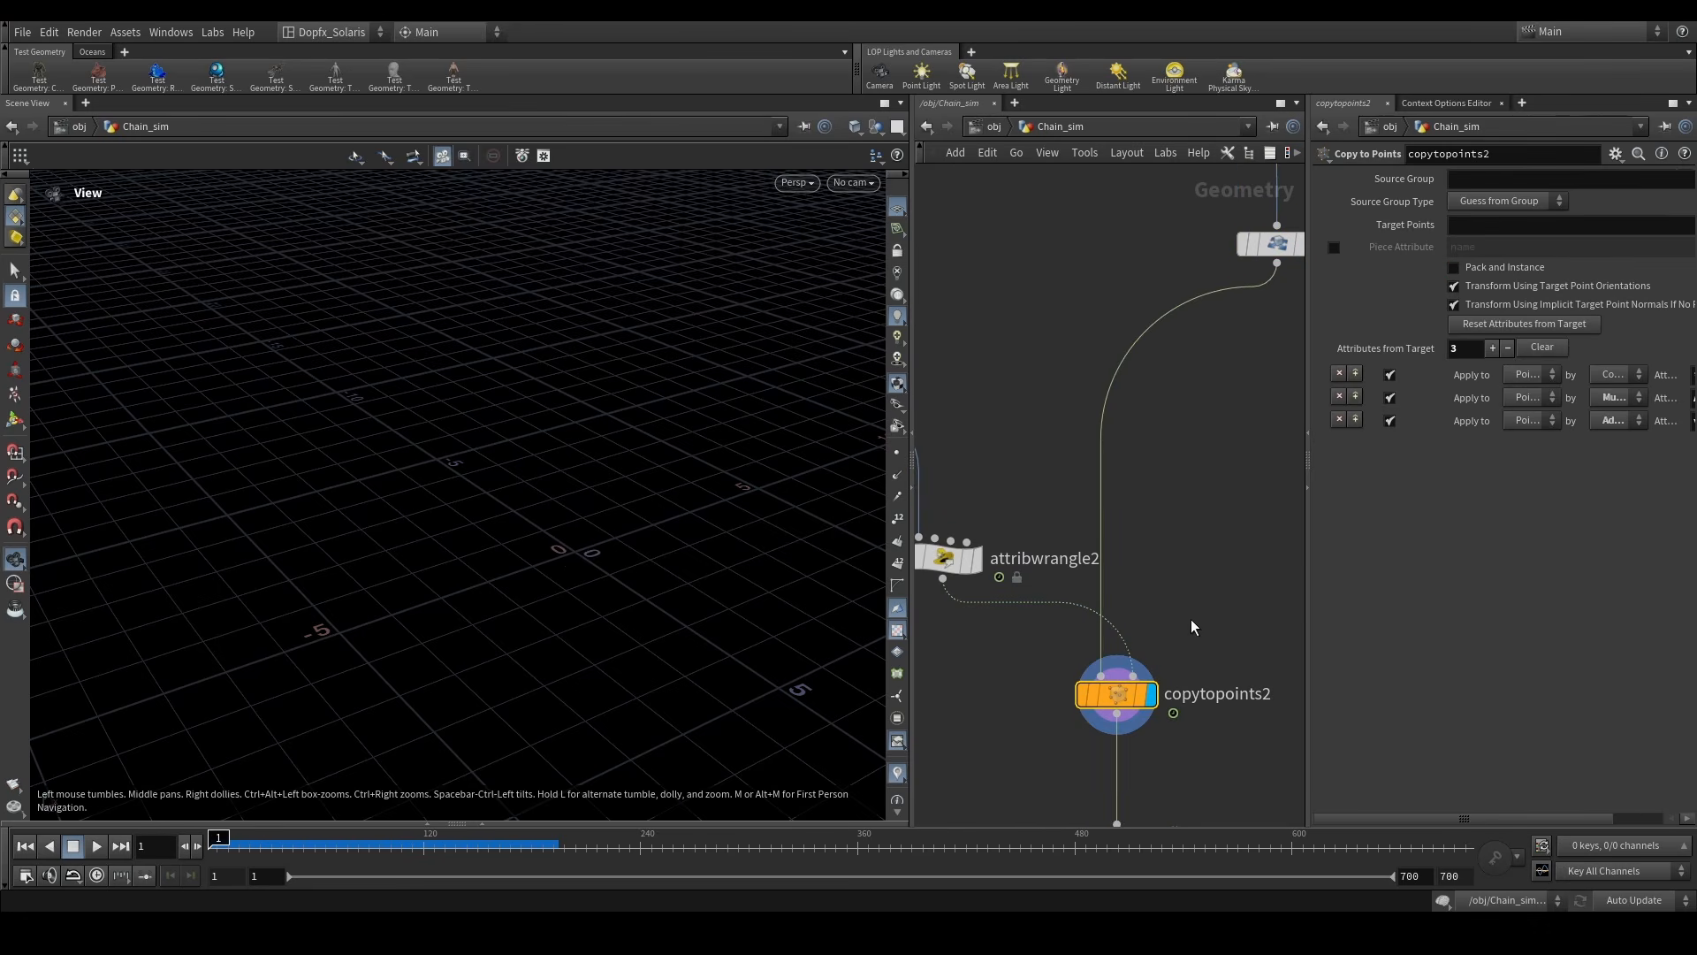
- Examine how the links are copied and oriented around the whole ring in the viewport
right_click_drag(432, 428, 586, 546)
middle_click_drag(705, 433, 494, 603)
left_click_drag(495, 603, 720, 534)
right_click_drag(719, 534, 742, 465)
left_click_drag(742, 466, 791, 511)
middle_click_drag(791, 511, 469, 352)
left_click_drag(469, 353, 489, 459)
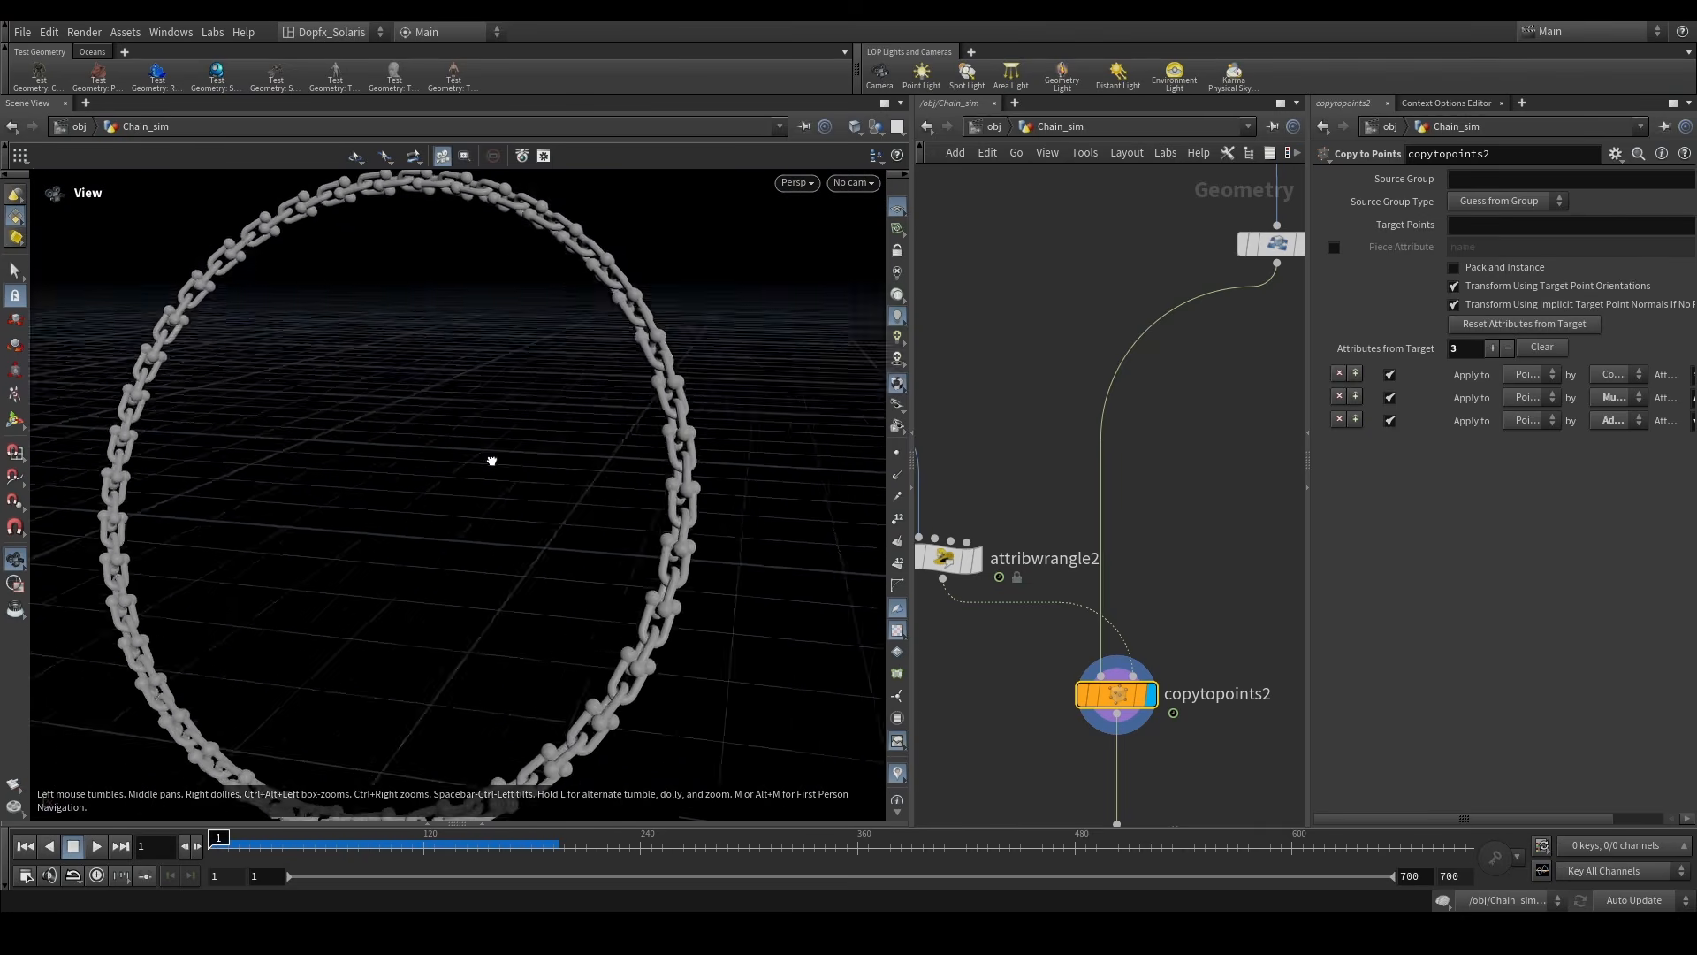
right_click_drag(489, 458, 459, 504)
- Display attribwrangle2 to review its pscale expression, and return the display to copytopoints2
scroll(996, 675, "up", 3)
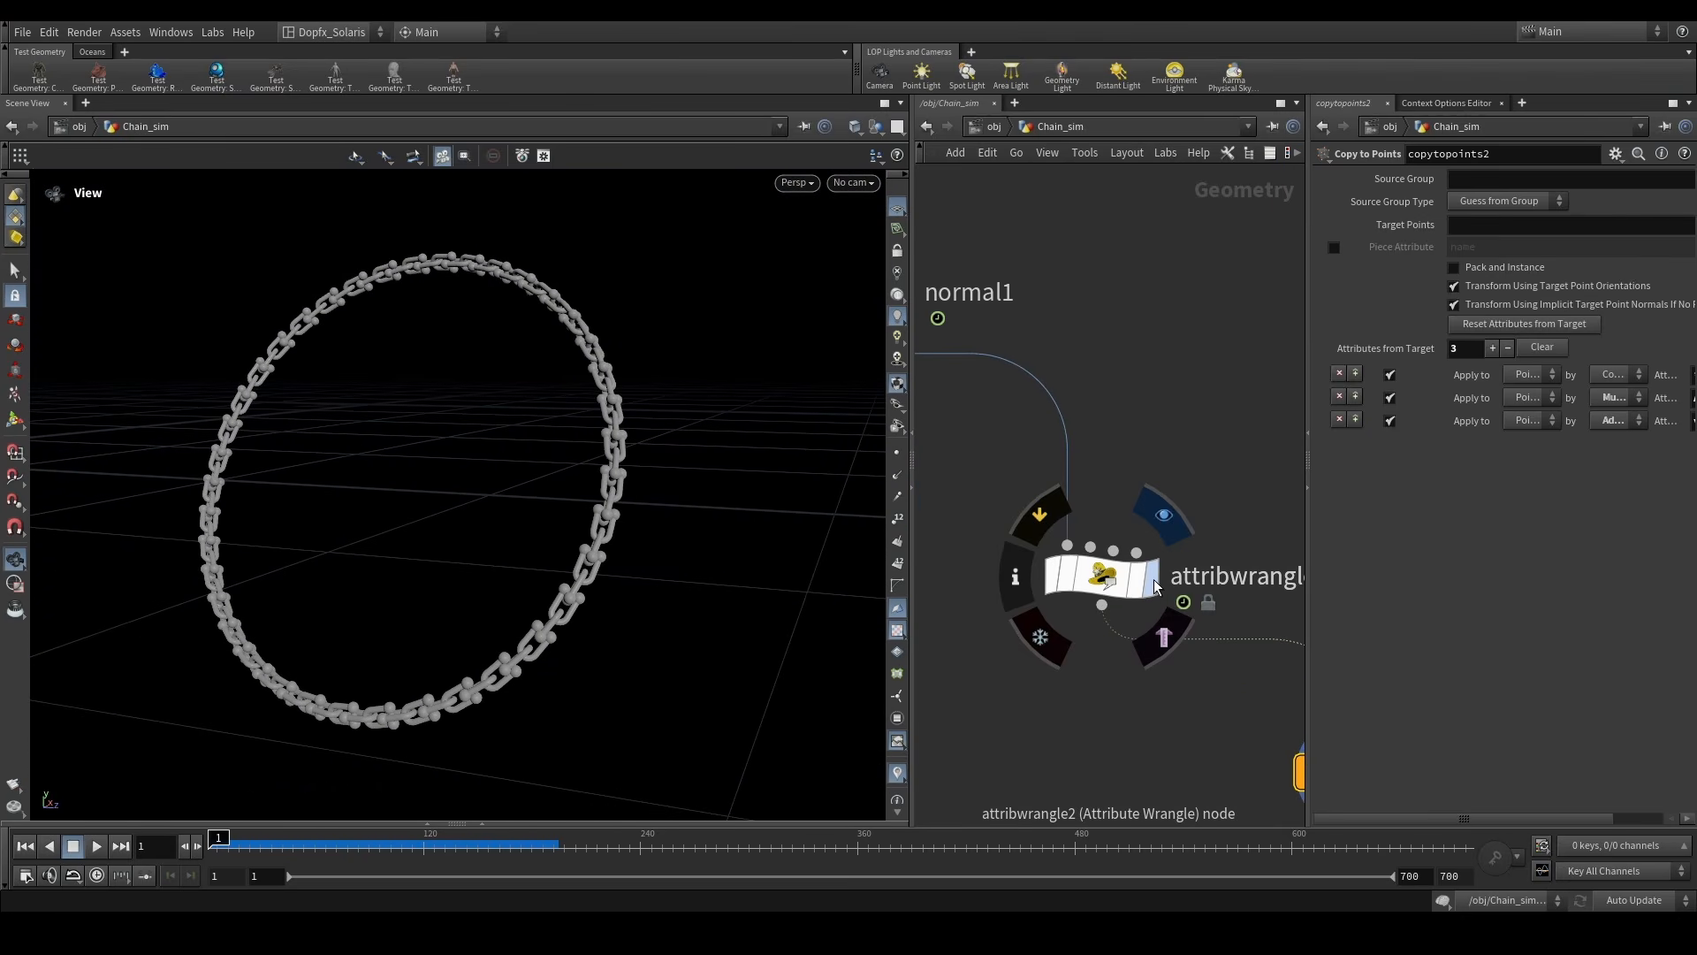
left_click(1145, 589)
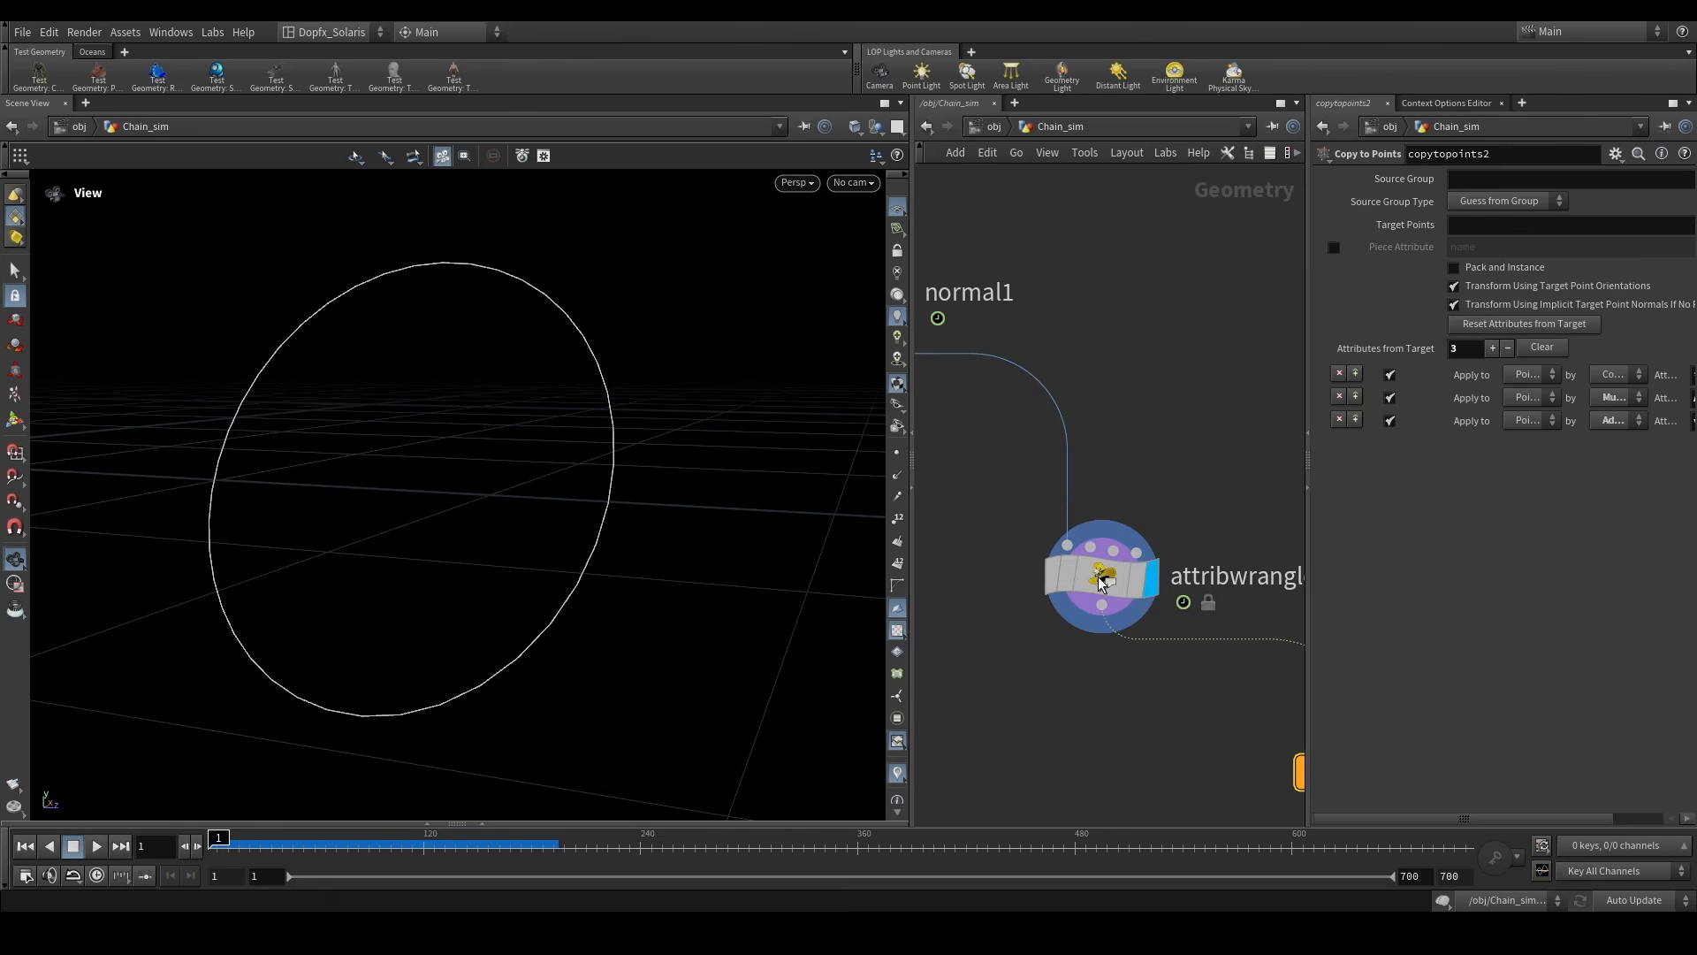
left_click(1115, 579)
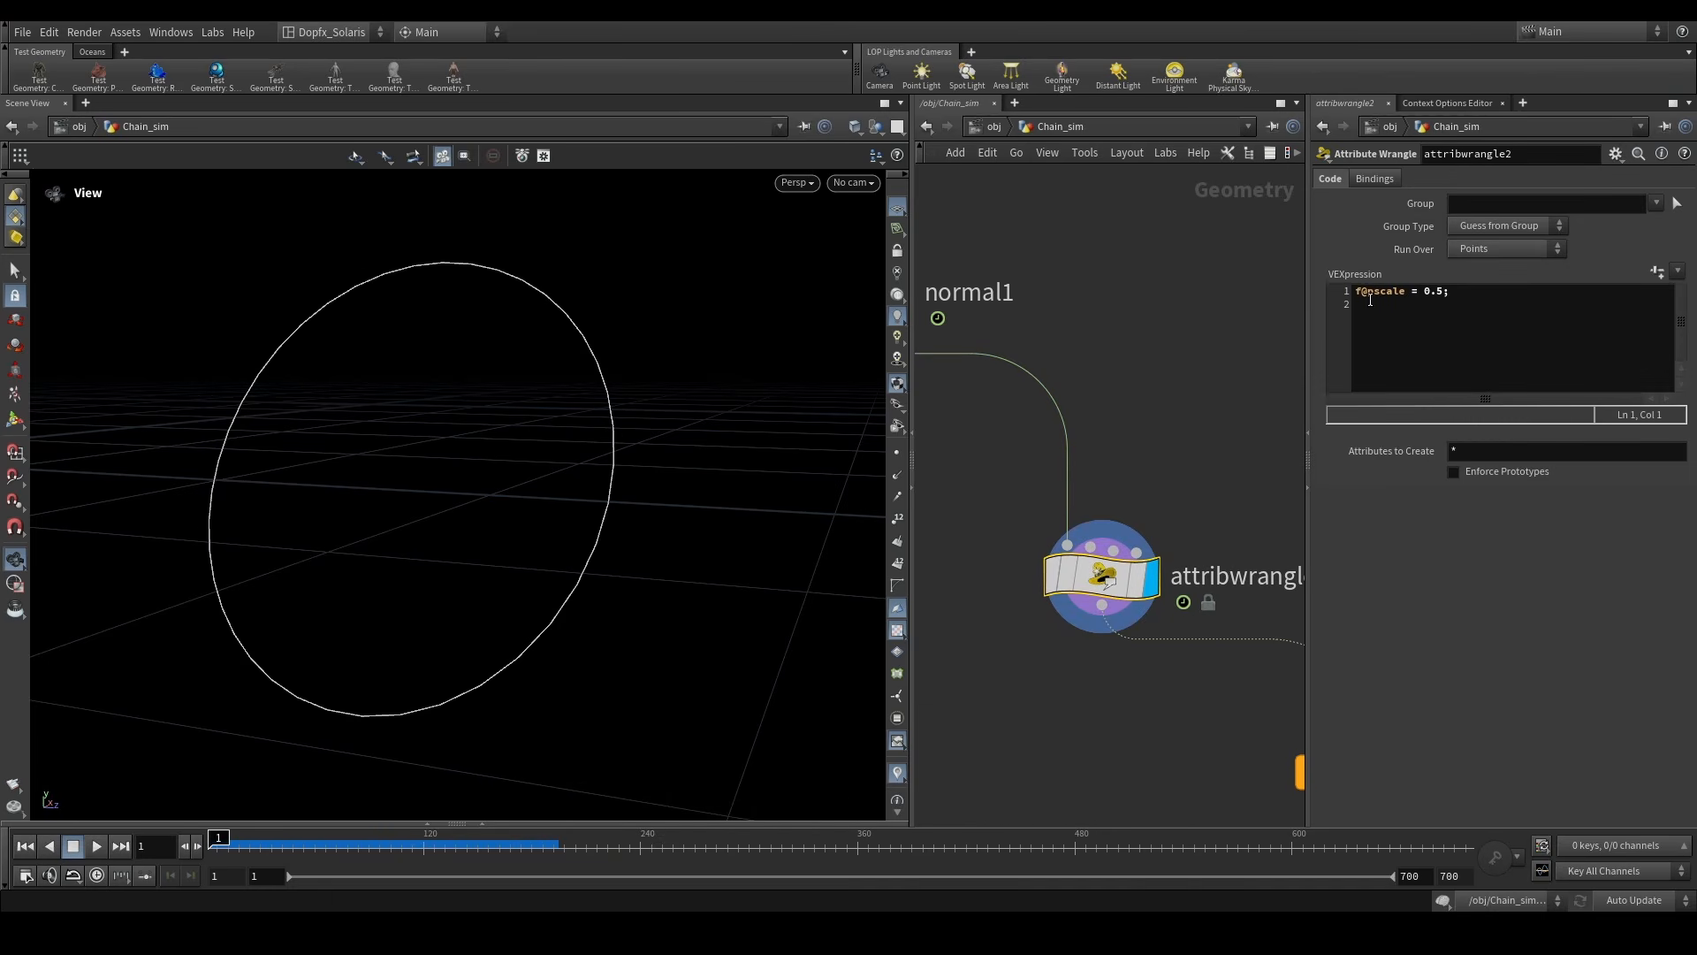
scroll(943, 485, "down", 2)
left_click(1267, 686)
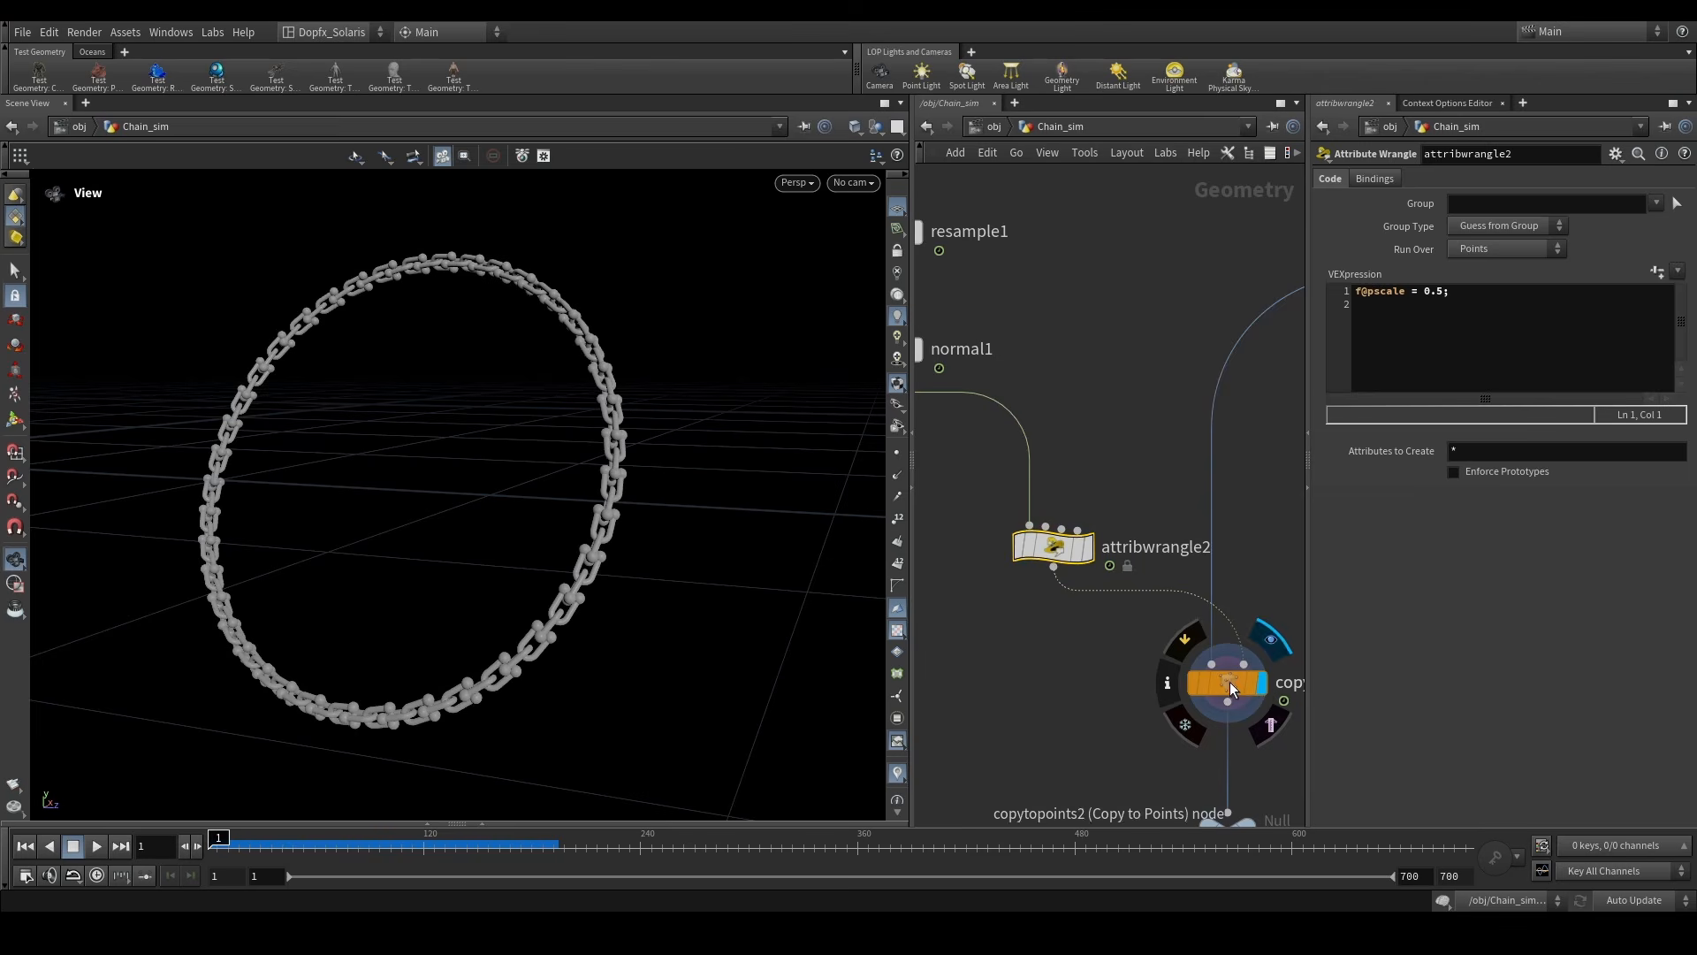
left_click(1229, 685)
- Try a different maximum segment length on resample1 and undo the change
scroll(1043, 464, "down", 1)
scroll(1056, 557, "up", 4)
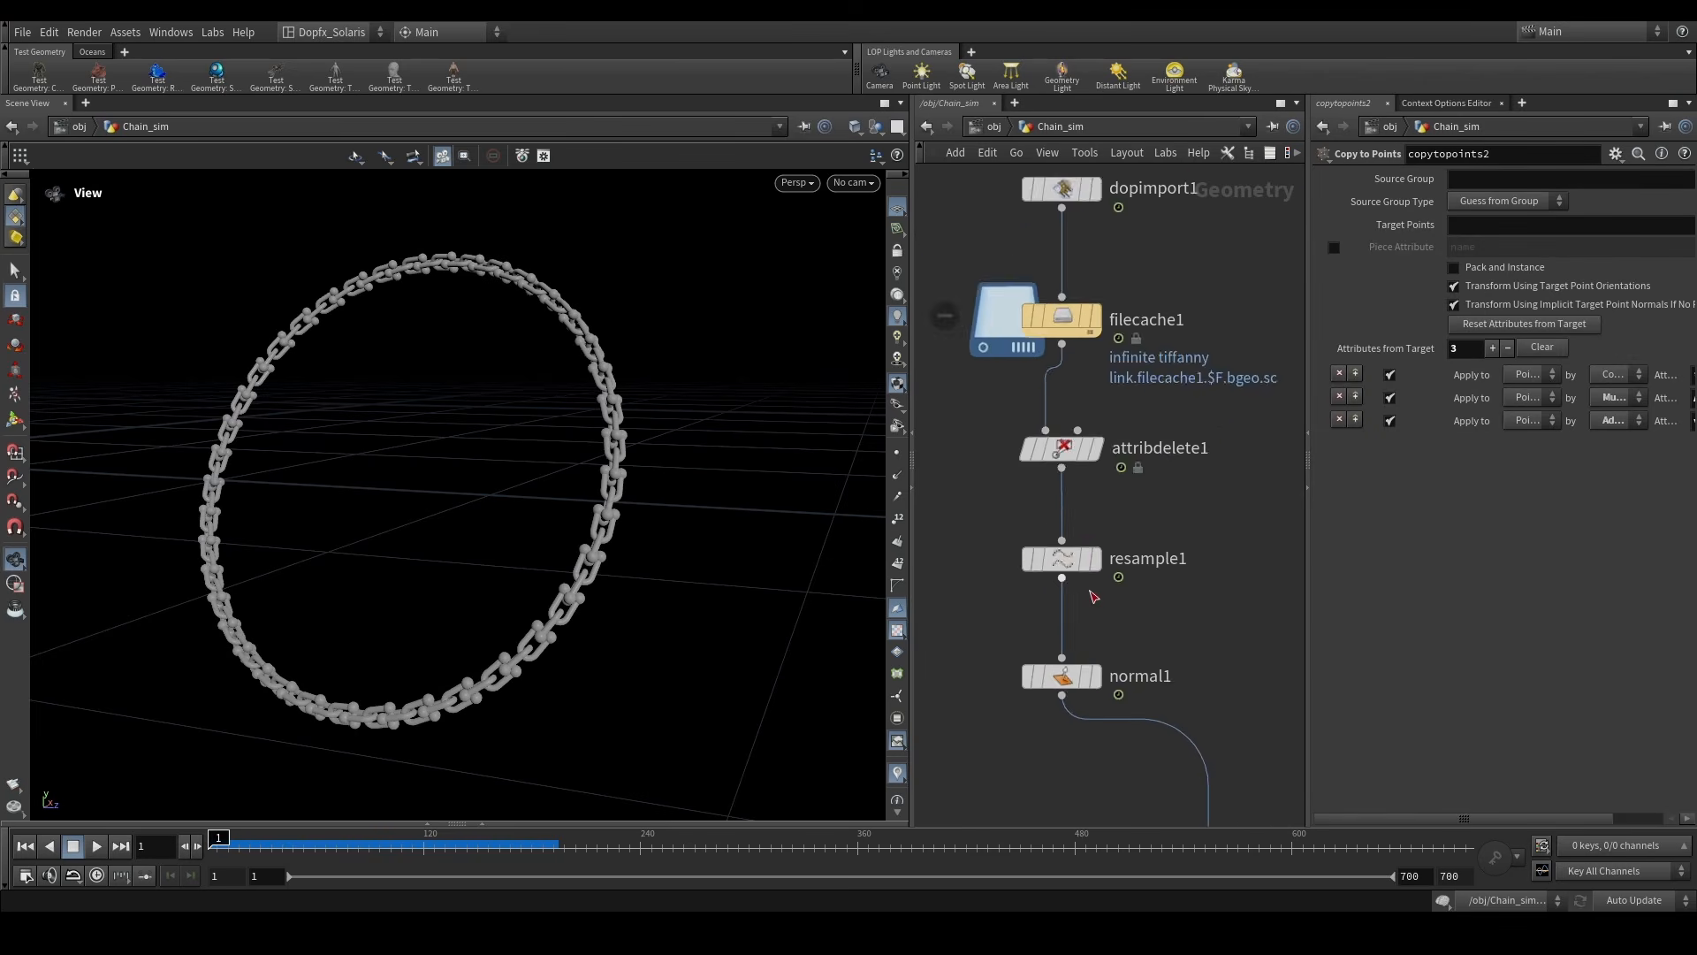
left_click(1059, 555)
mouse_move(1059, 555)
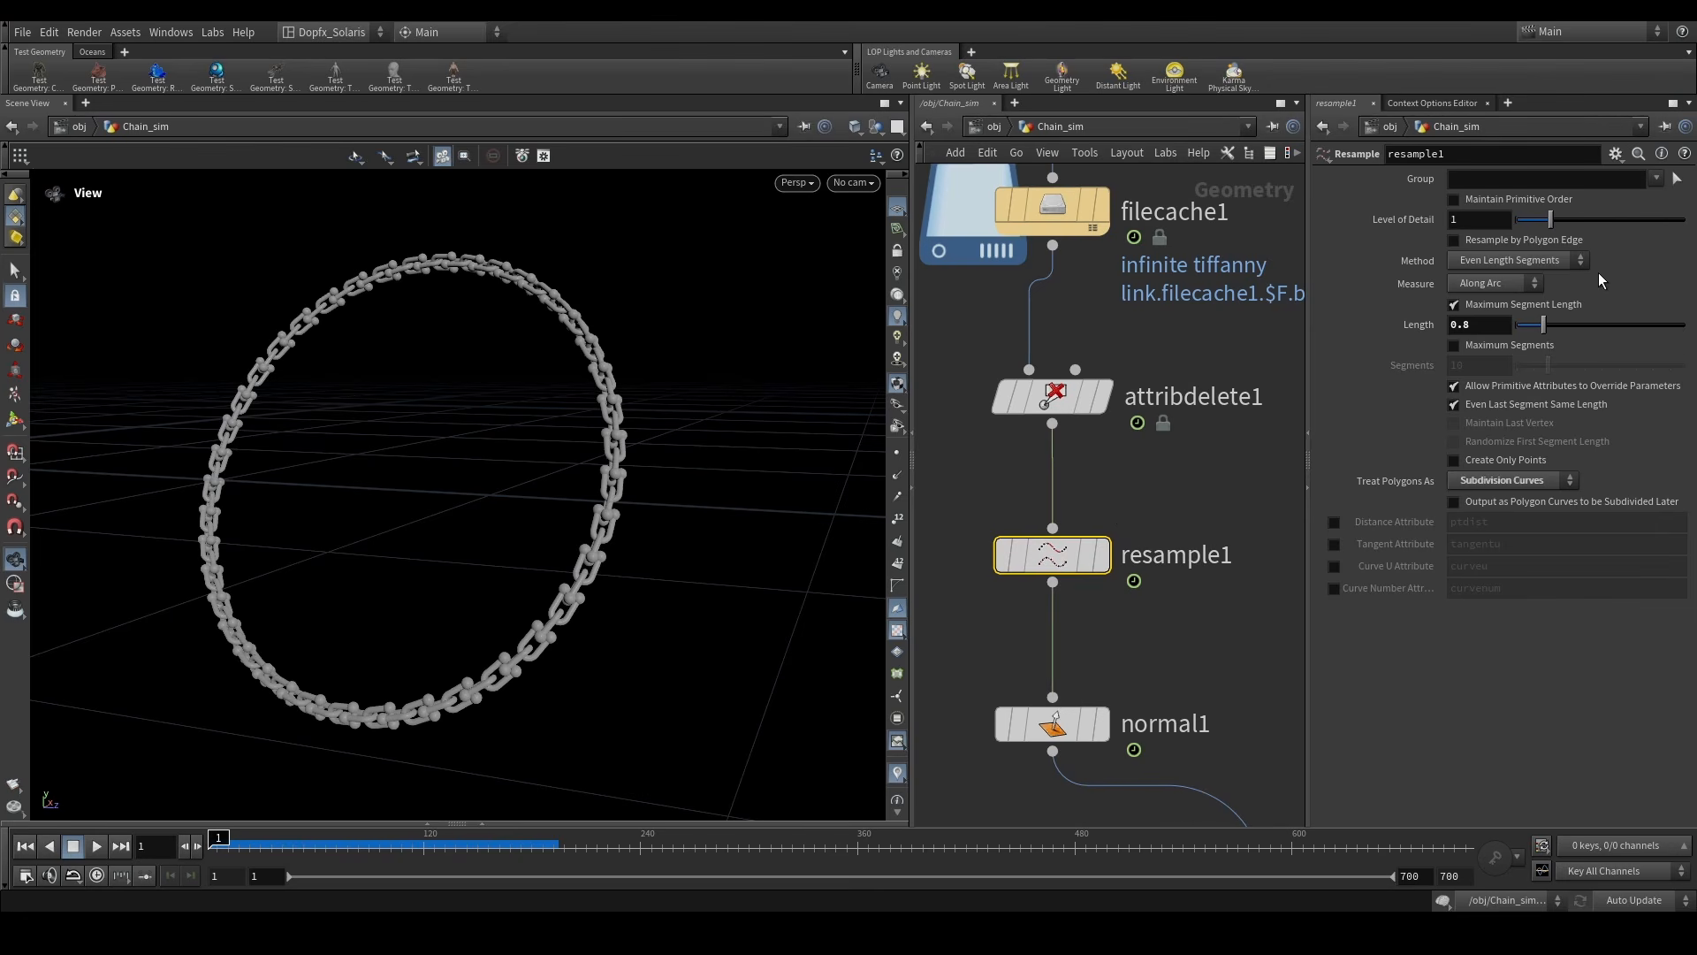
mouse_move(1545, 332)
left_mouse_down()
mouse_move(1569, 327)
mouse_move(1548, 325)
left_mouse_up()
key("ctrl+z")
- Display the out_chain null and play the animation to watch the simulated chains in the viewport
scroll(1085, 393, "down", 6)
middle_click_drag(1183, 556, 1107, 462)
scroll(1180, 617, "up", 4)
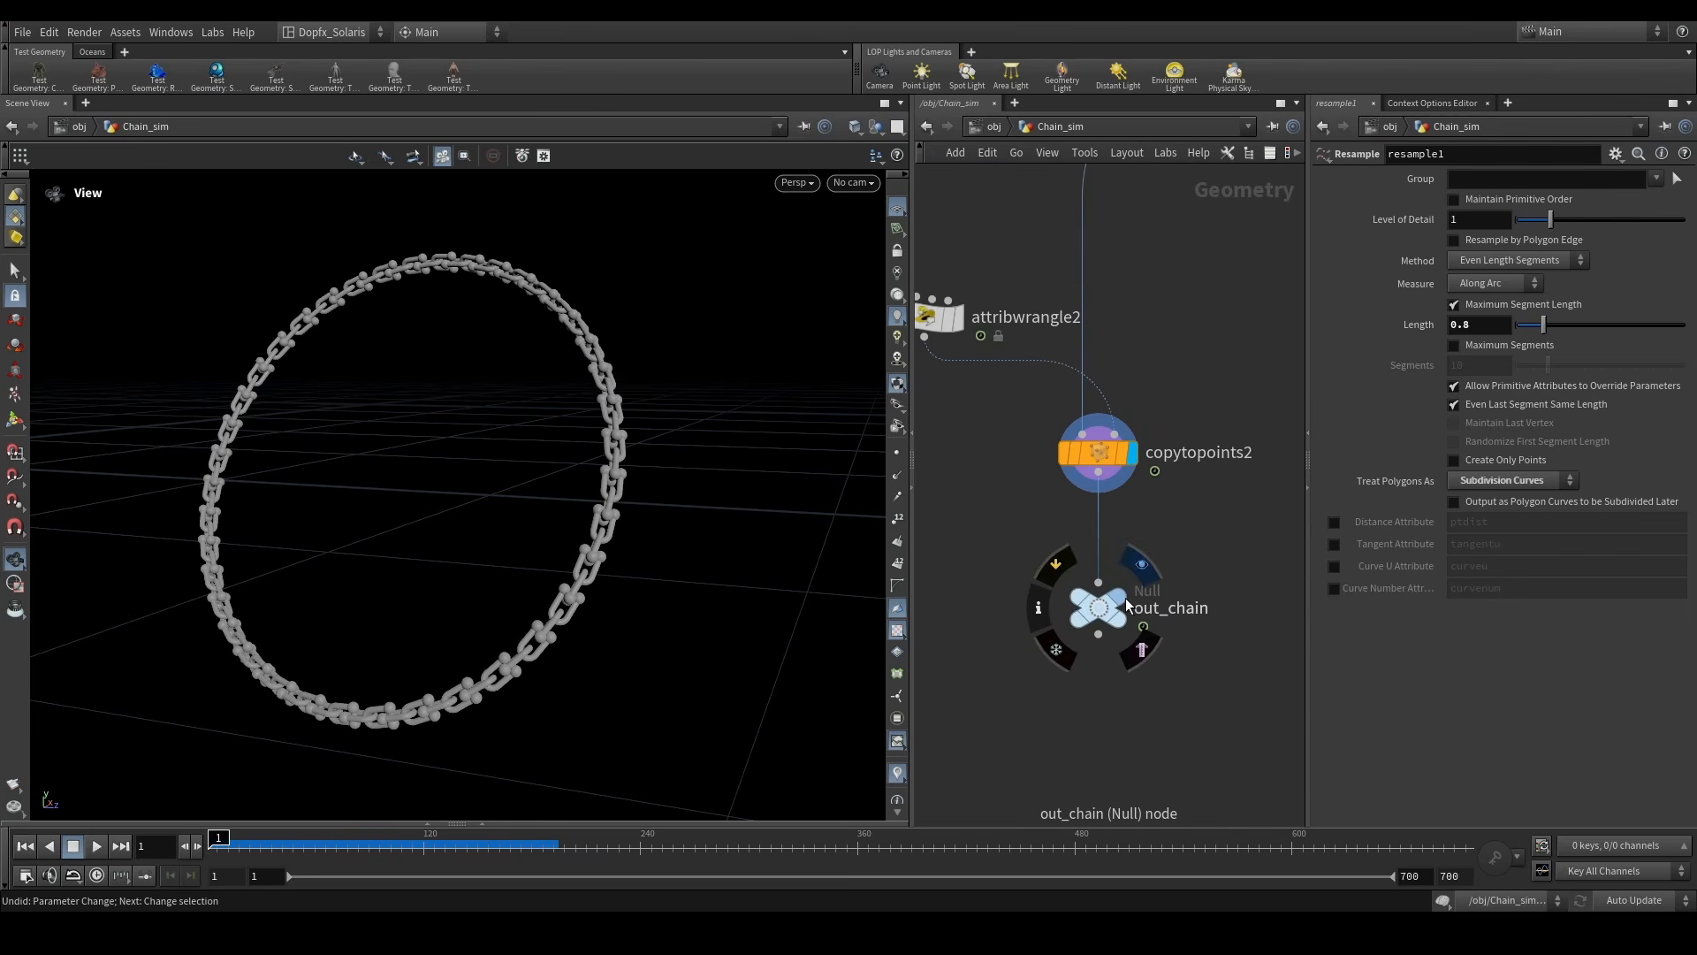
left_click(1120, 598)
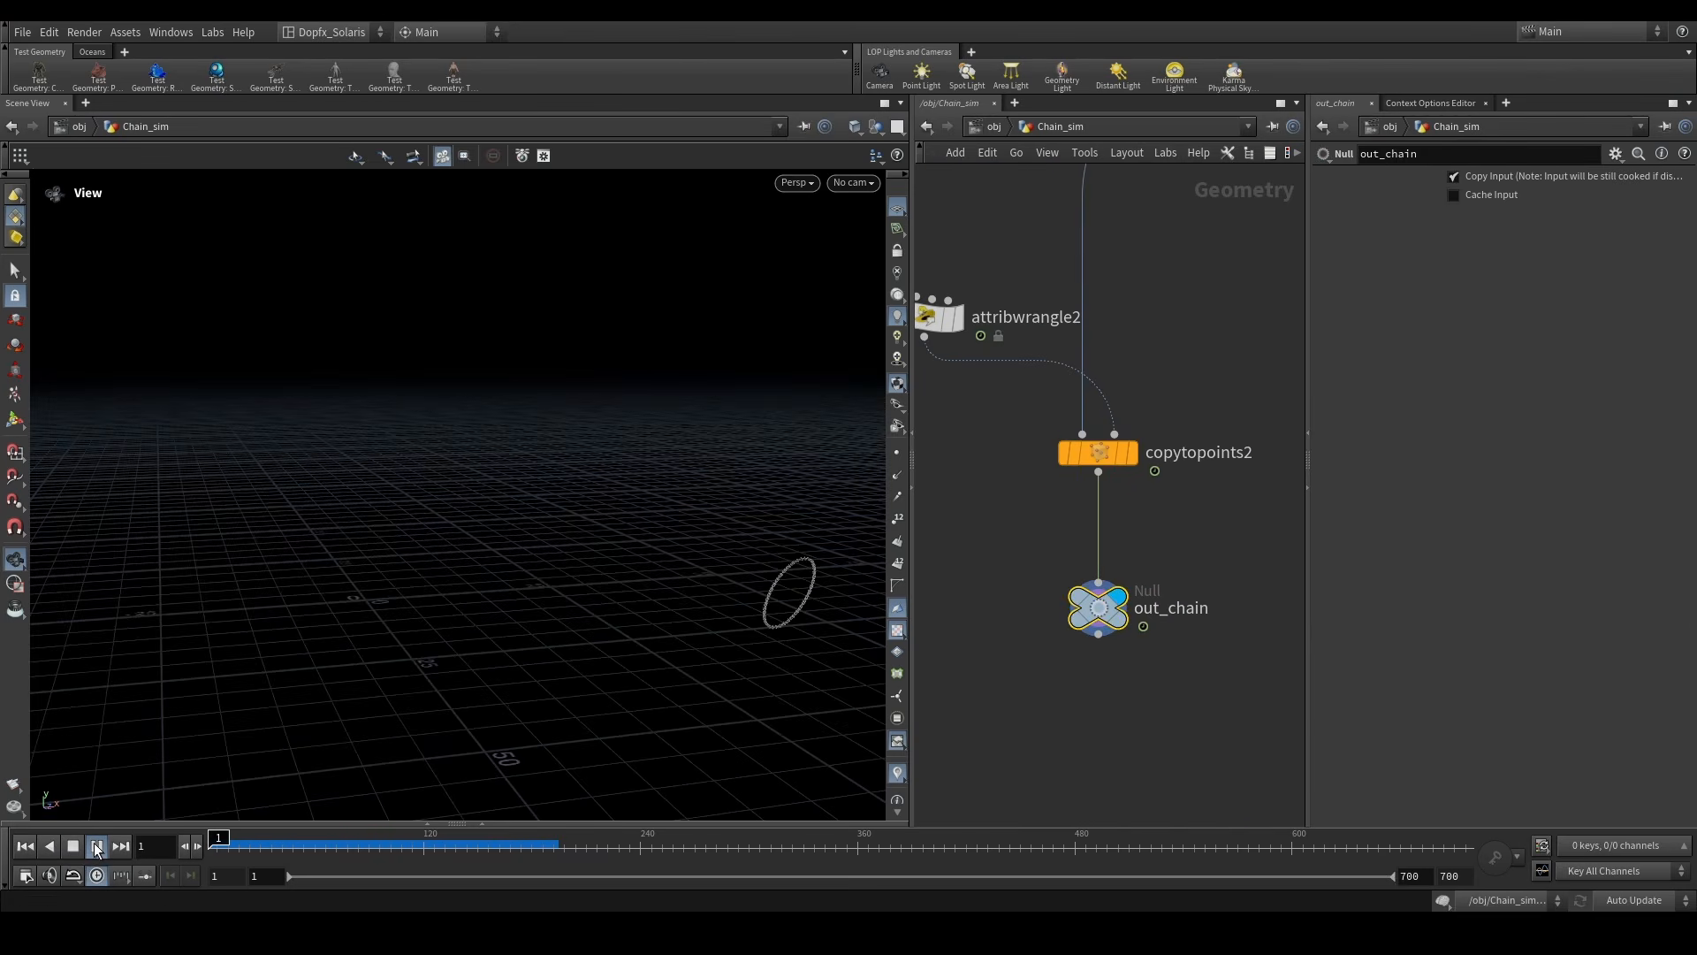
left_click(97, 846)
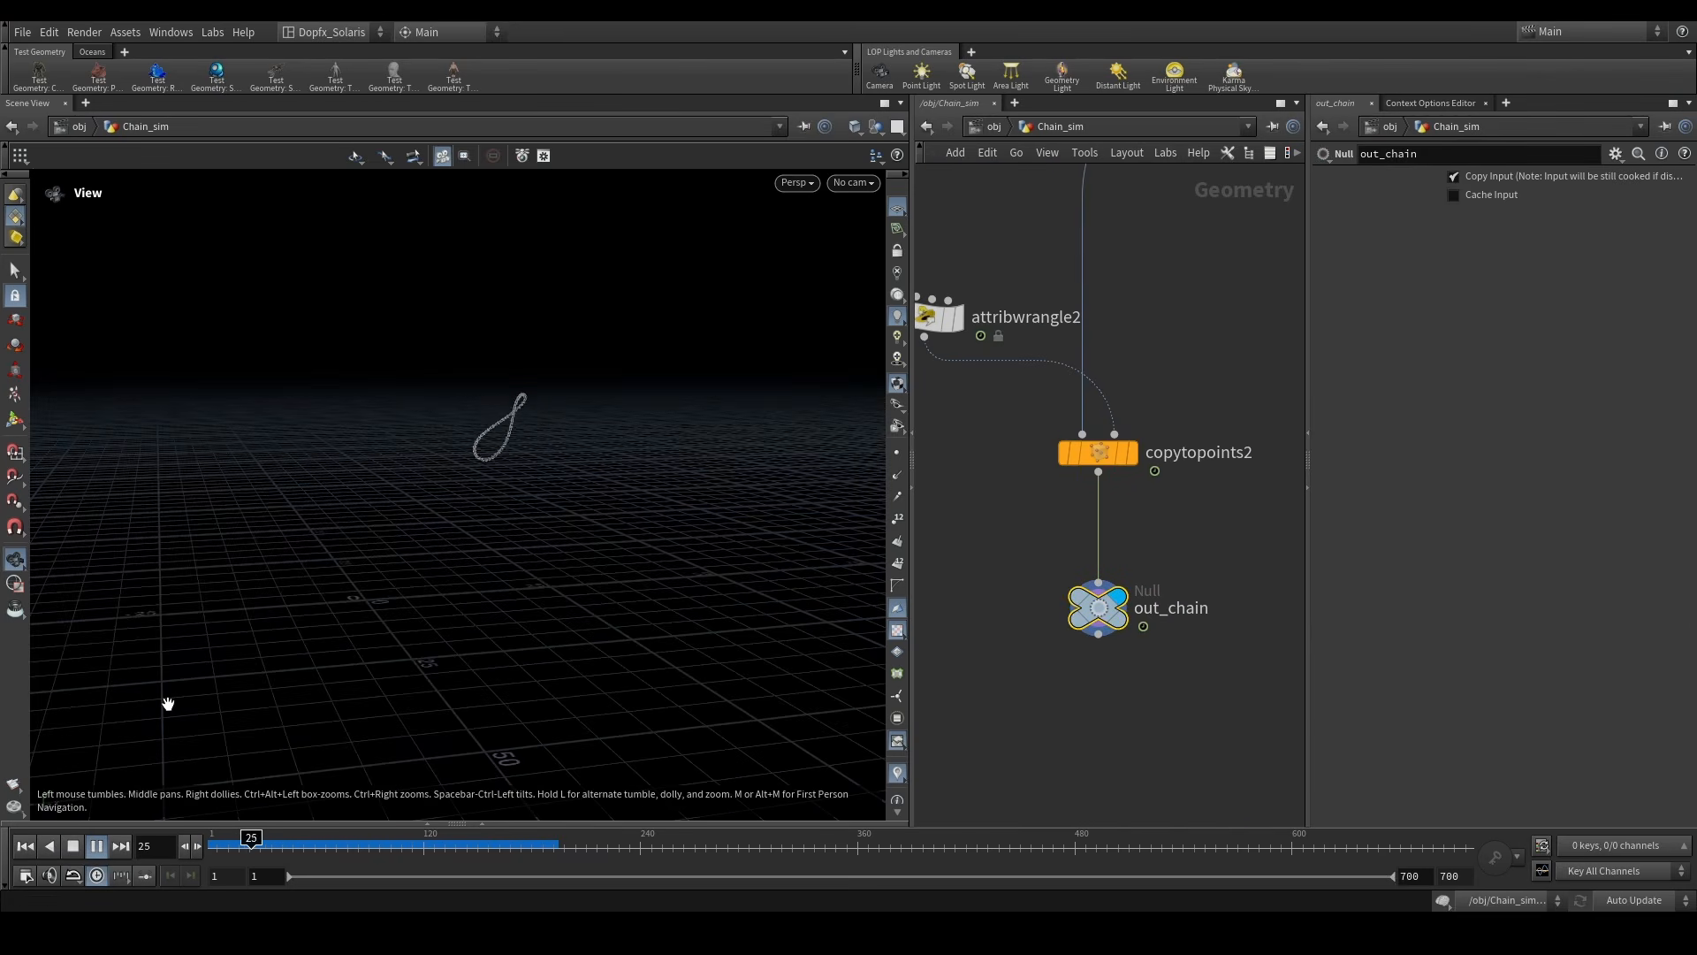
middle_click_drag(277, 534, 542, 341)
scroll(541, 342, "up", 5)
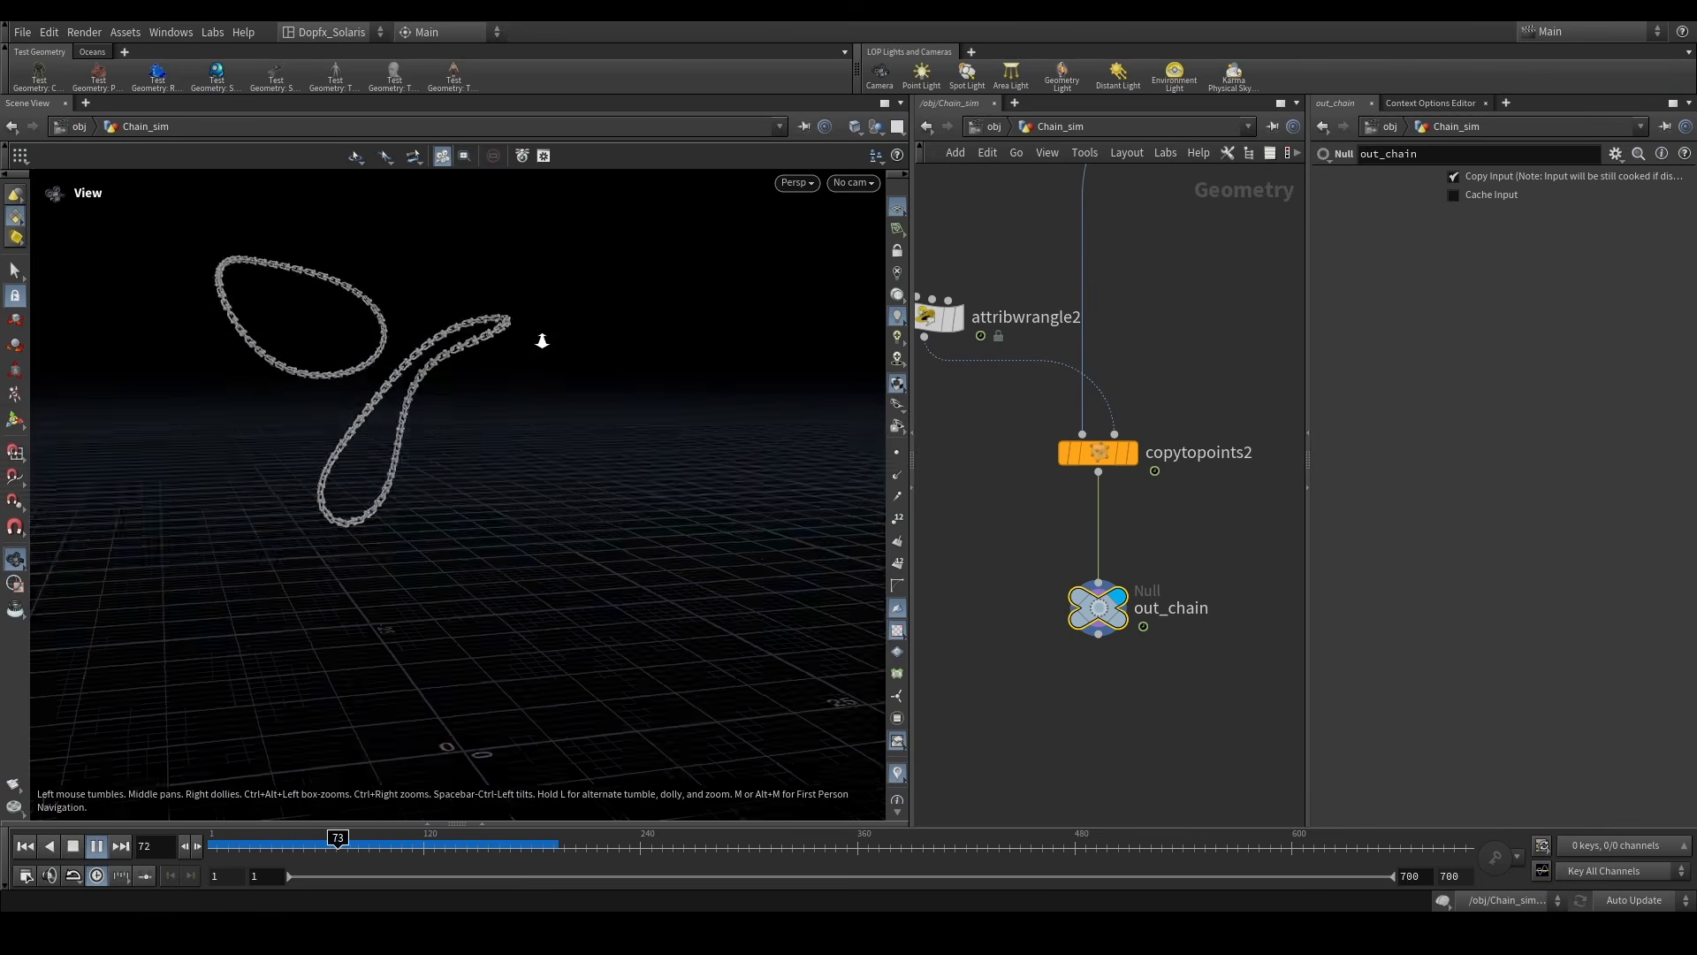
scroll(571, 527, "down", 3)
middle_click_drag(572, 527, 487, 386)
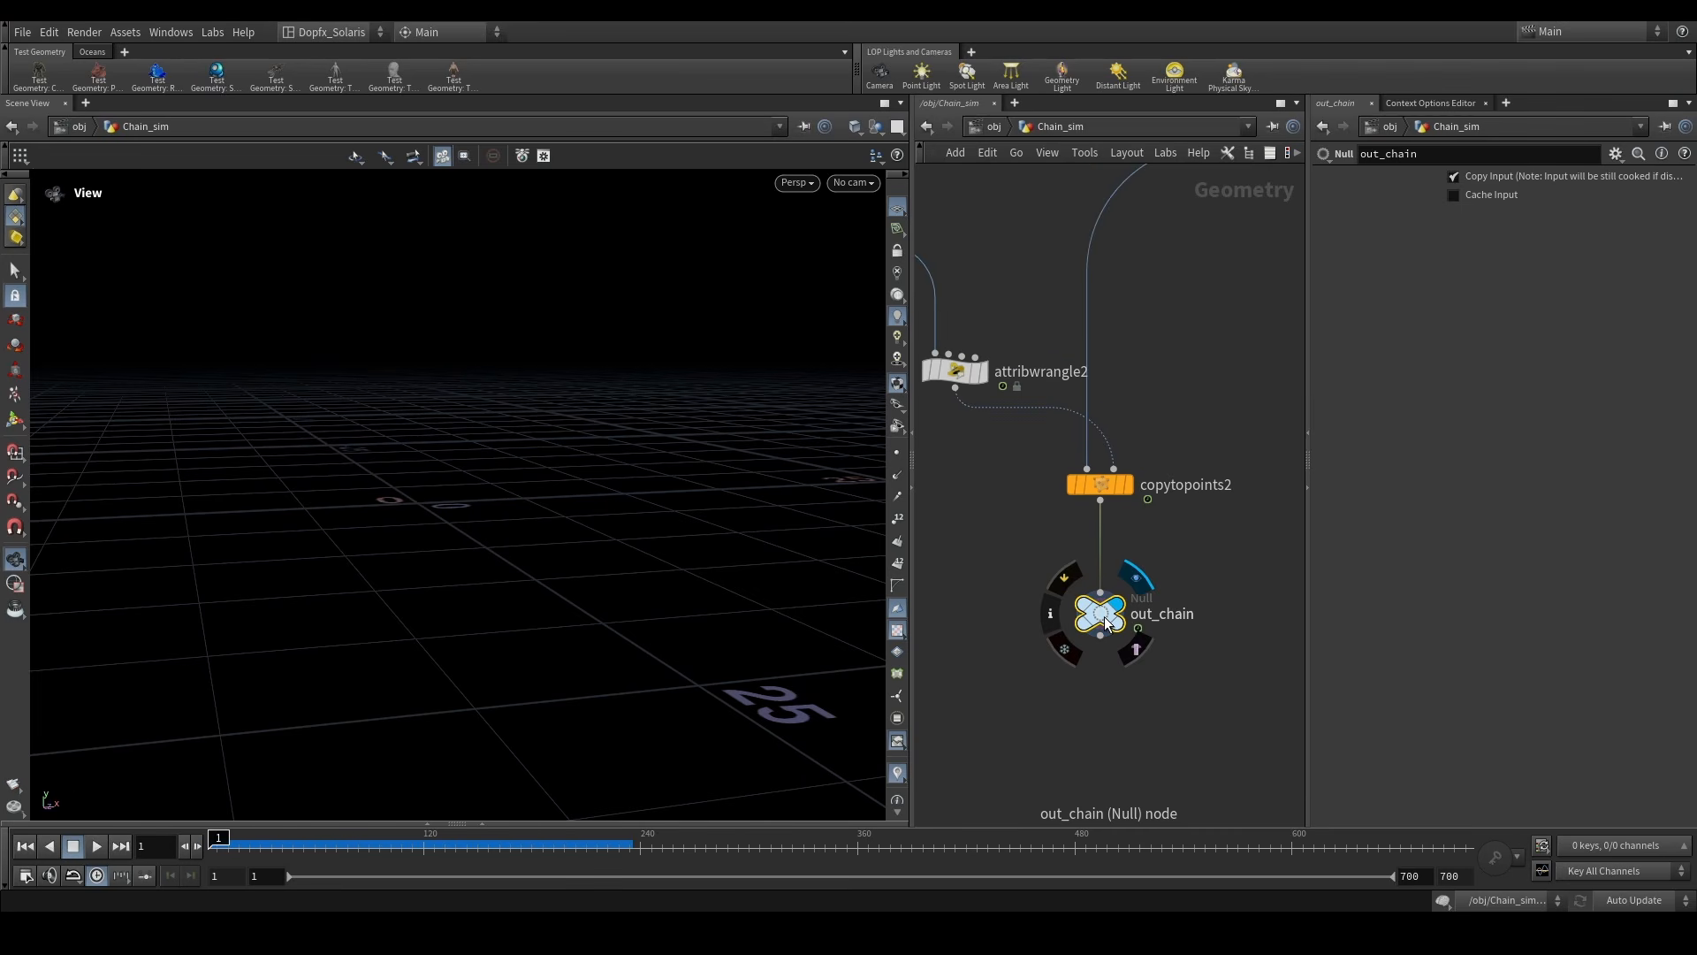
- Go to the stage network and display the chains Scene Import node to review its import settings
key("u")
scroll(1027, 496, "up", 2)
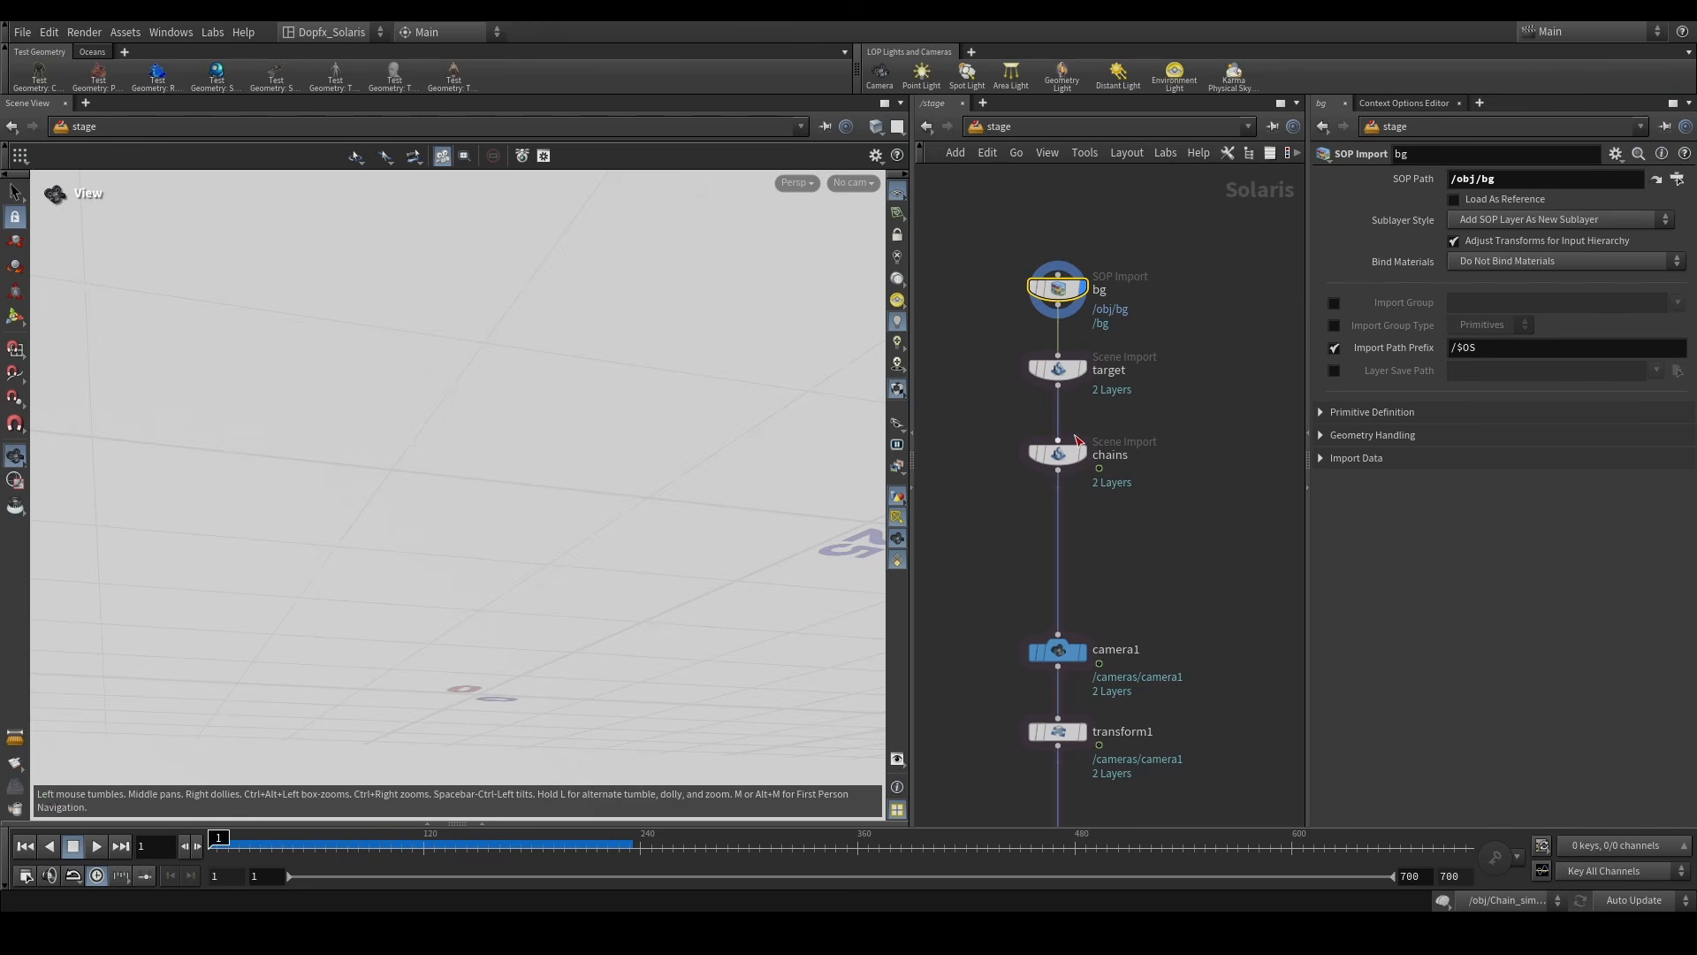
left_click(1060, 453)
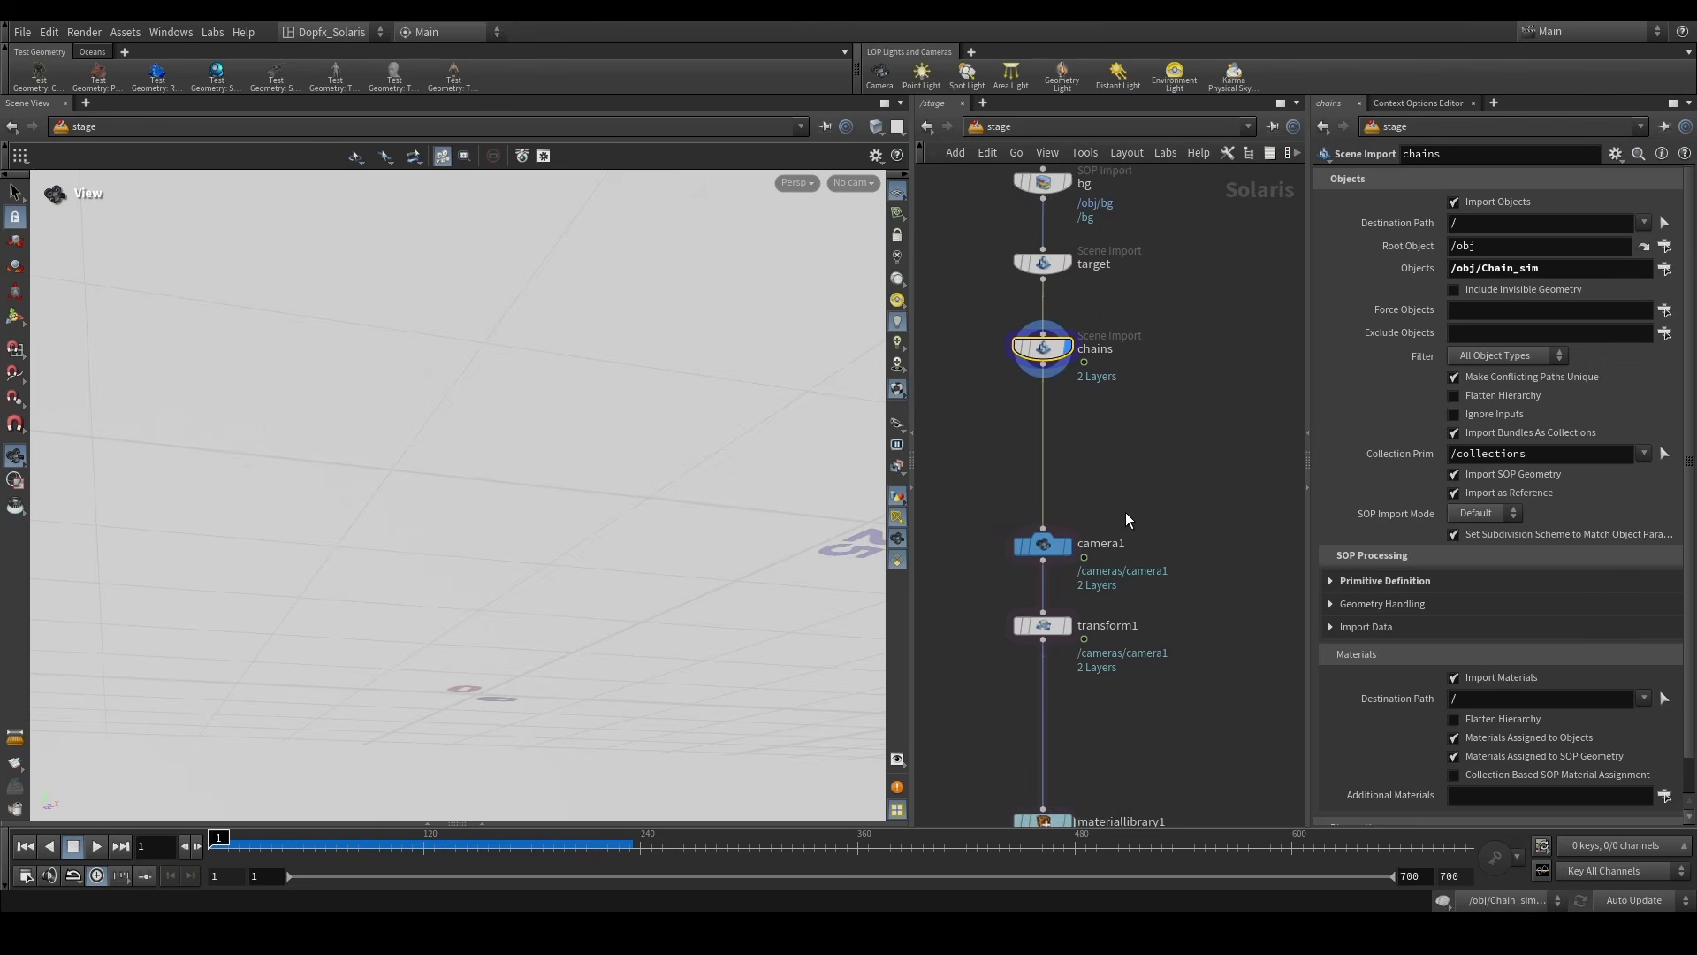
- Display the camera1 node and look through /cameras/camera1 in the viewport
middle_click_drag(1126, 512, 1117, 380)
left_click(1056, 414)
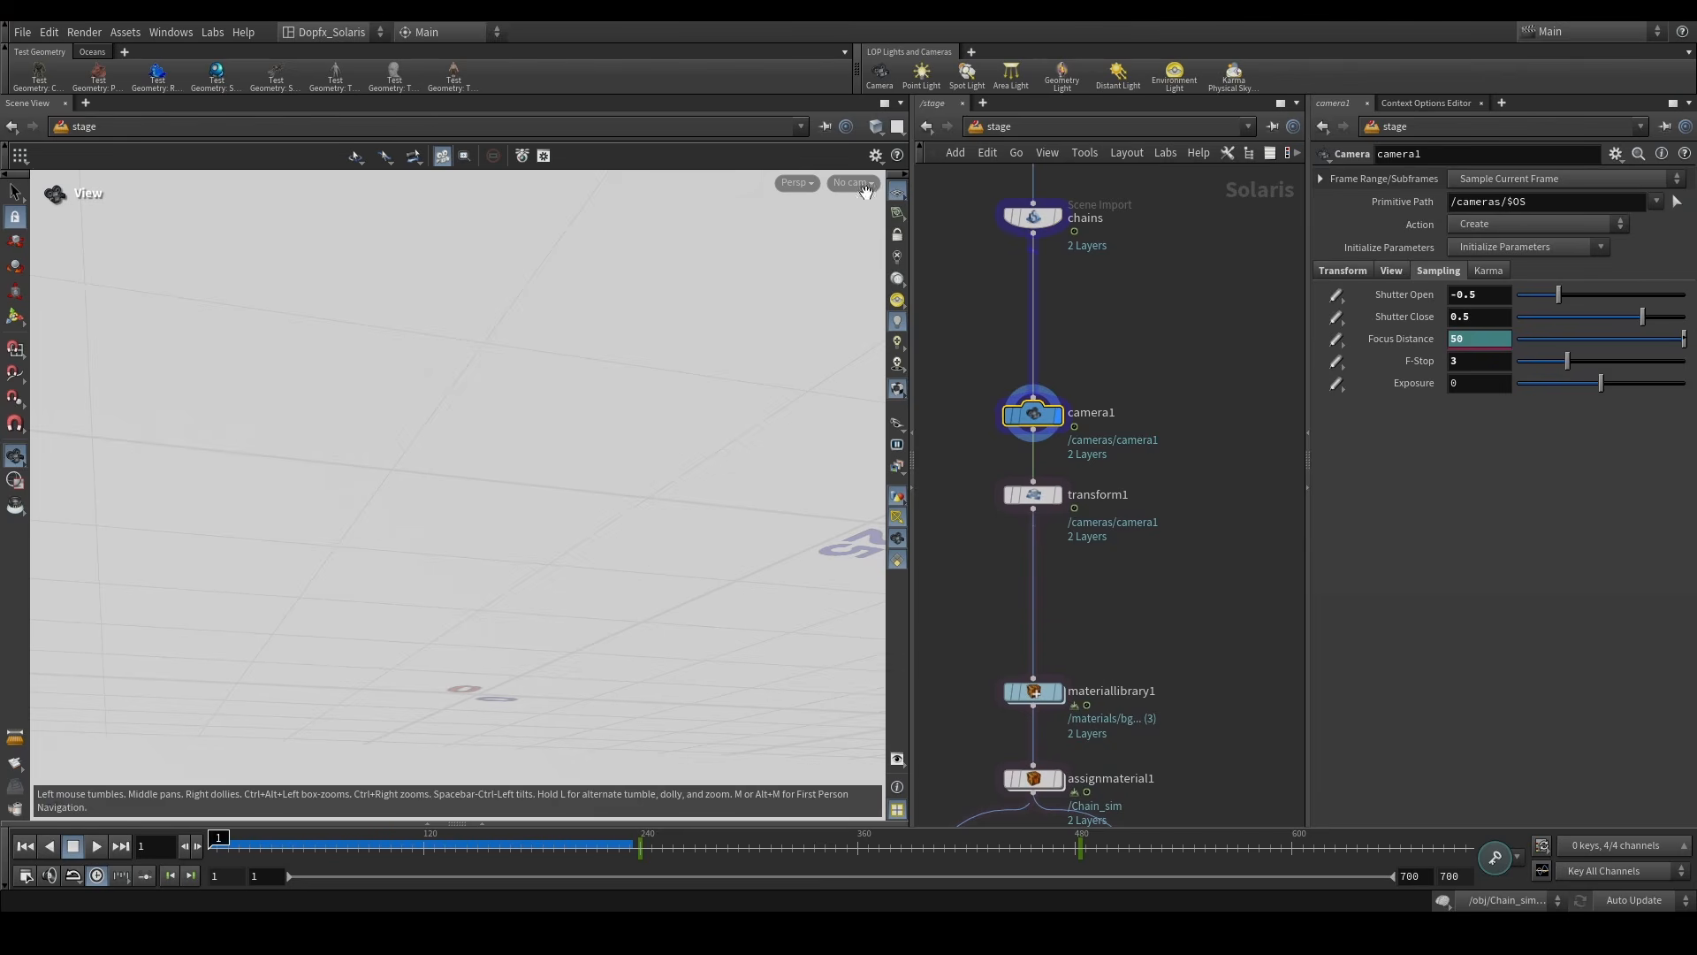
left_click(864, 188)
left_click(866, 198)
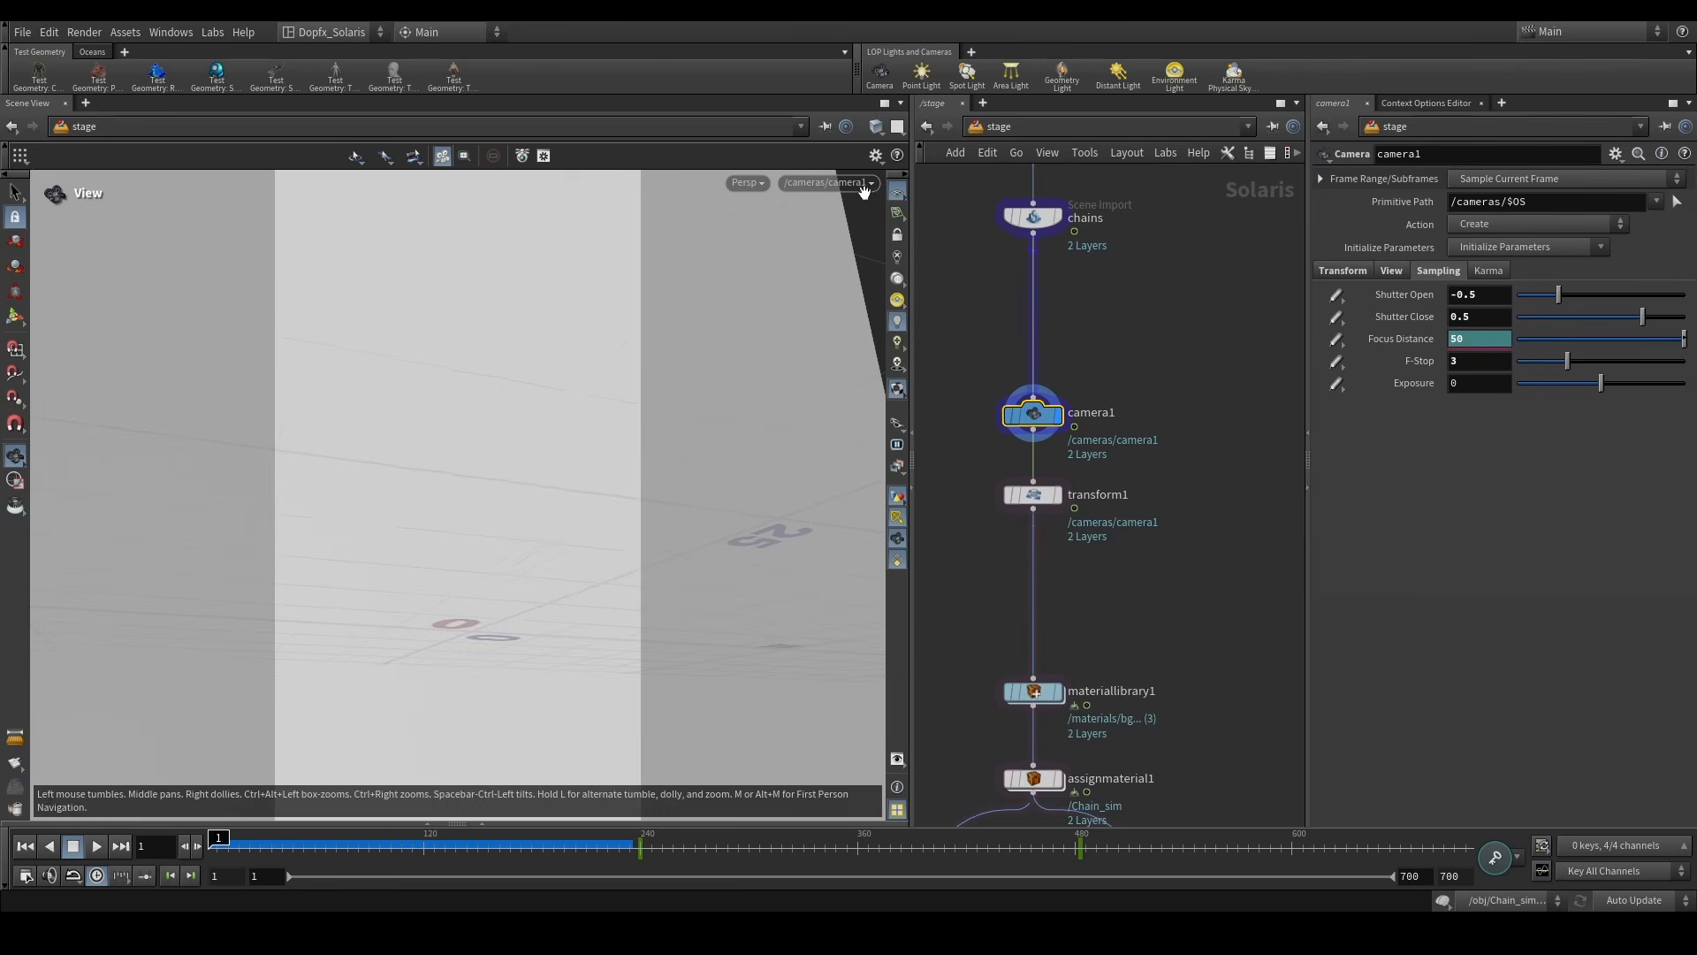
- Display transform1 and review the full sine expression driving the camera's Y rotation
left_click(1054, 494)
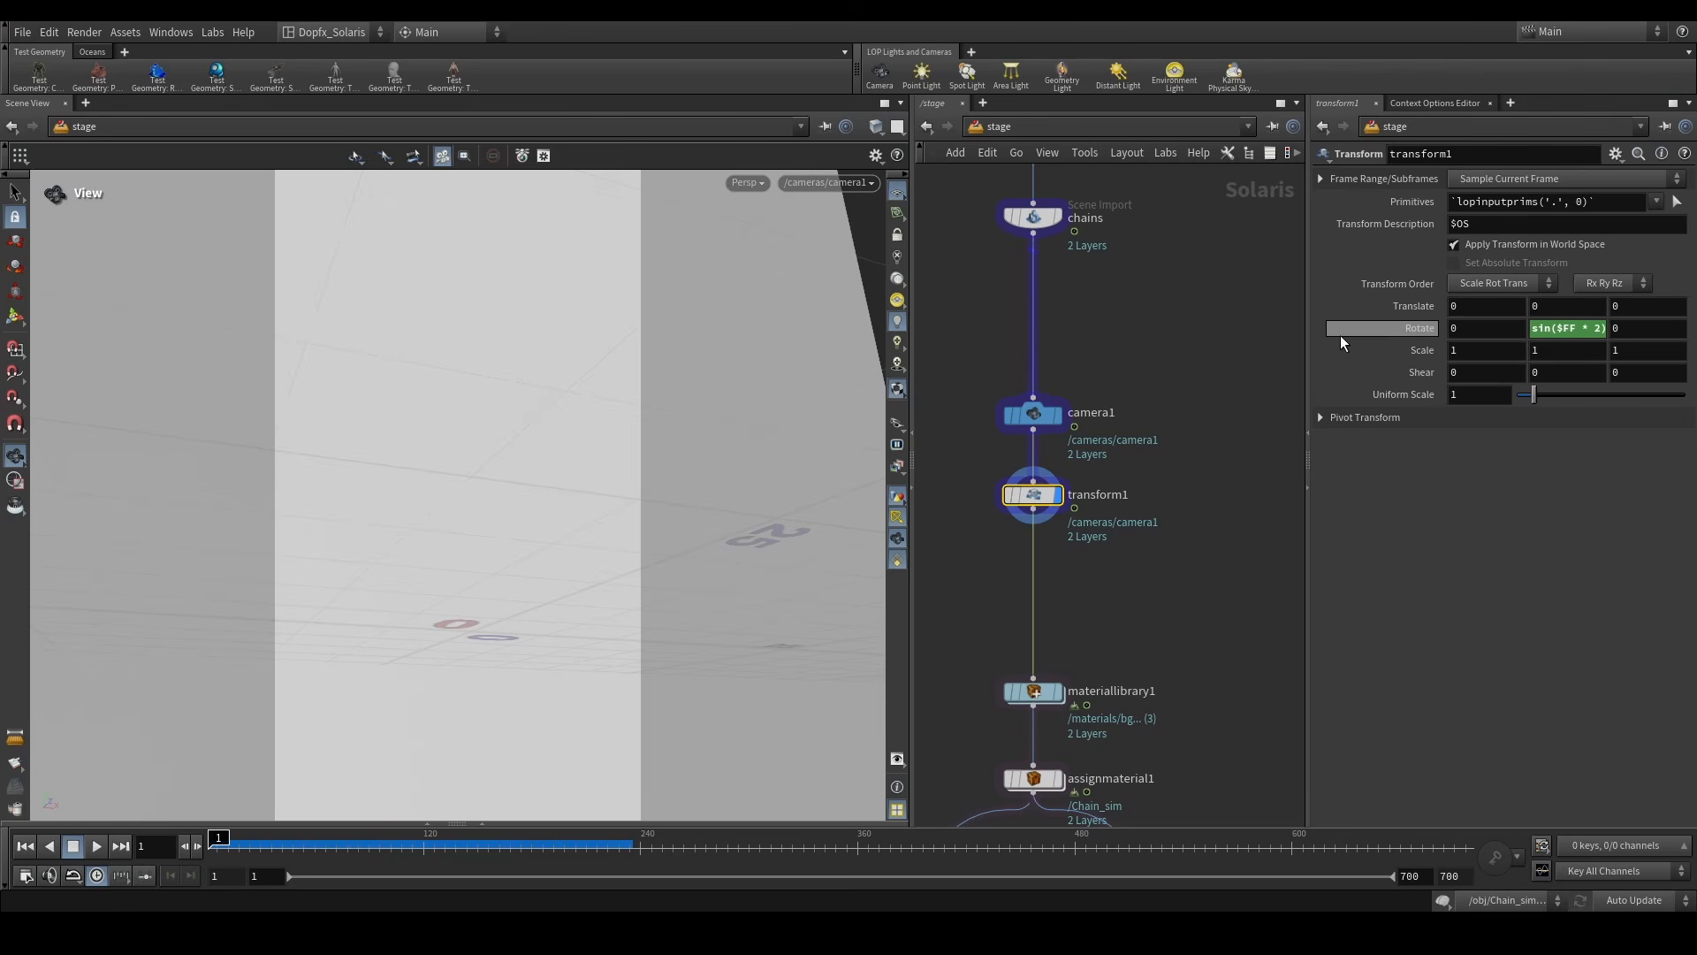
left_click_drag(1307, 338, 1131, 338)
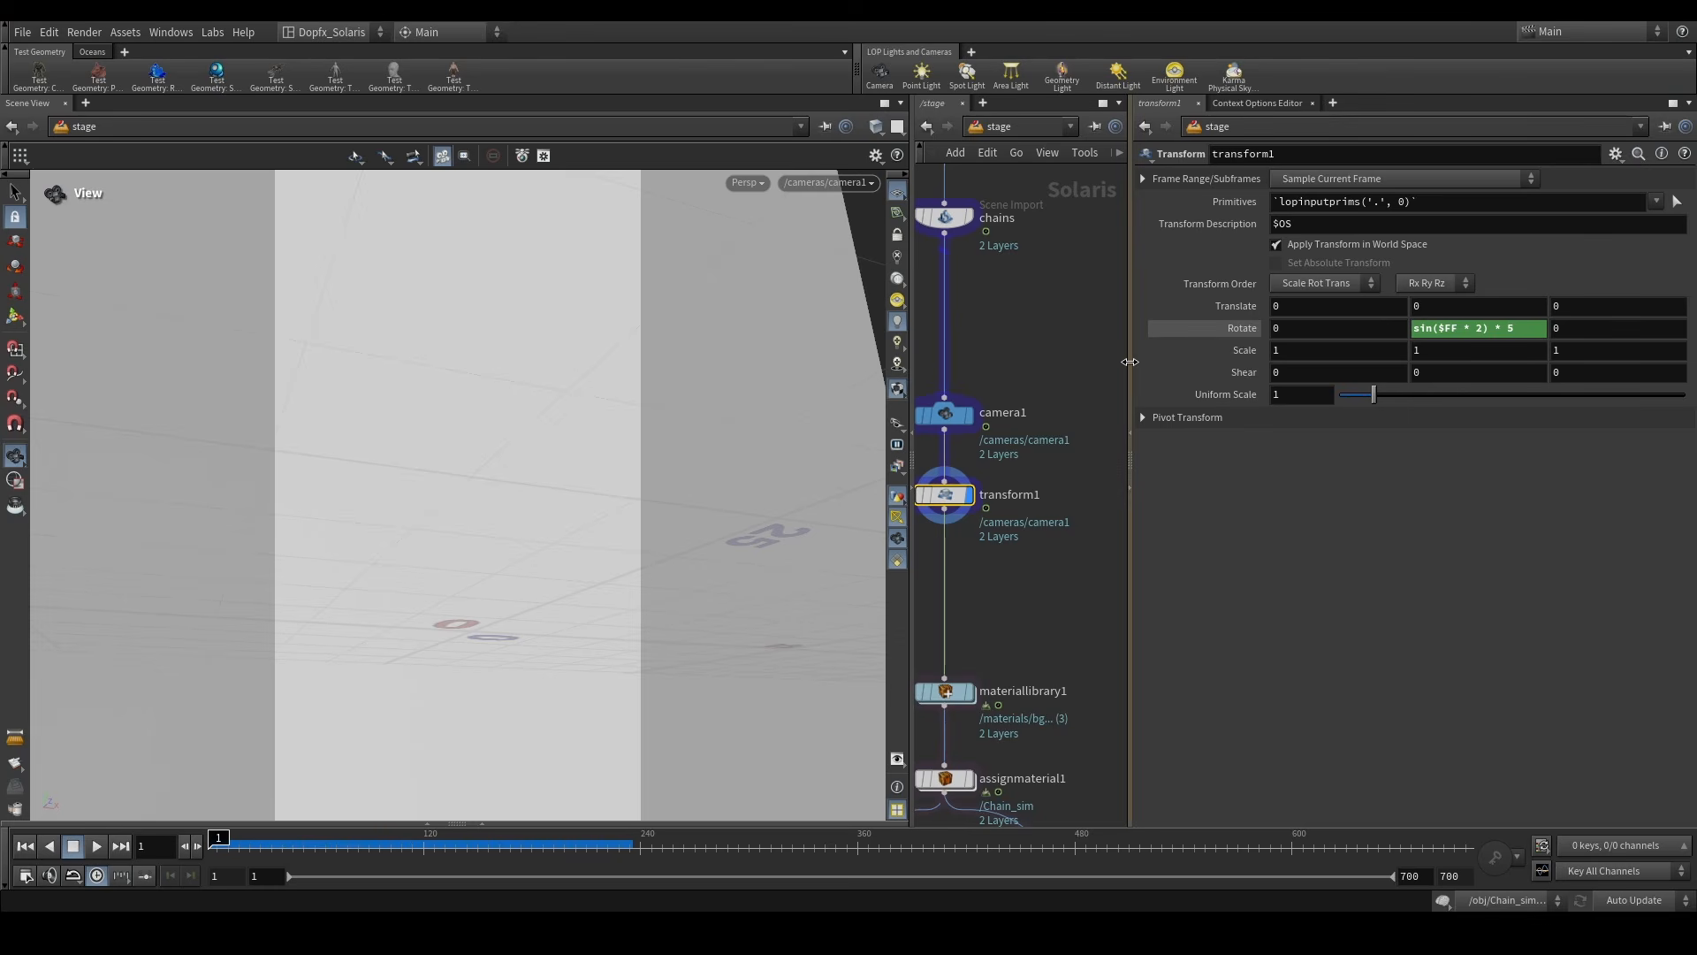
left_click_drag(1130, 361, 1310, 361)
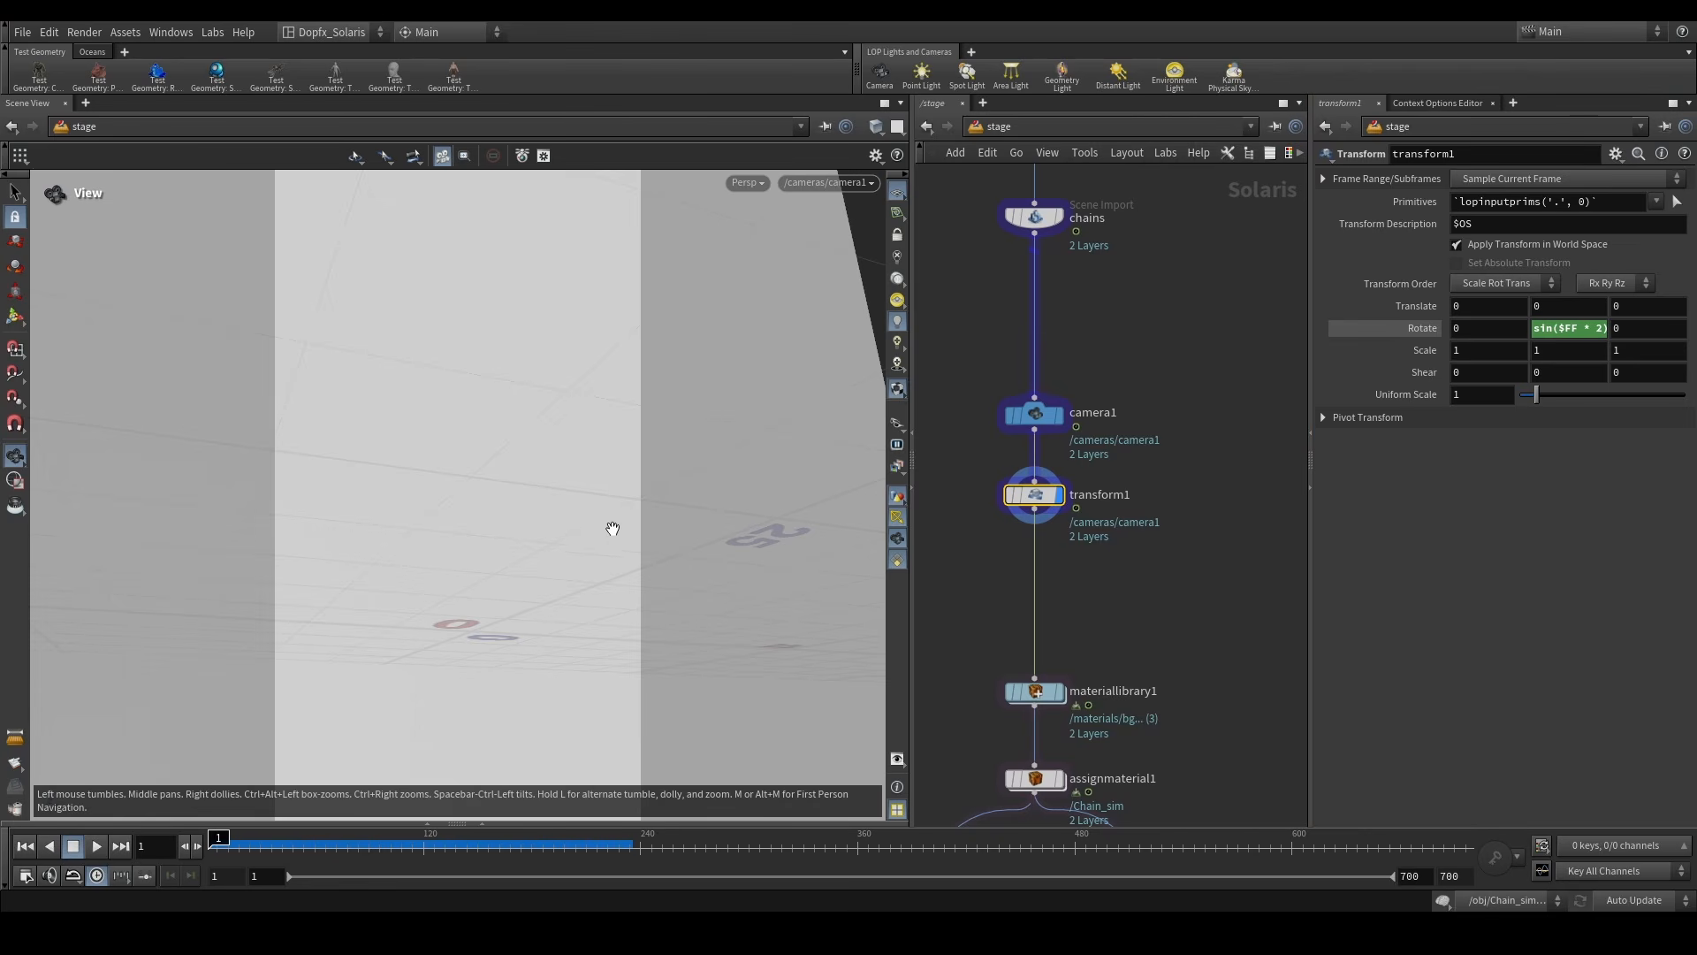
- Display materiallibrary1 and inspect the standard surface shader inside its gold material
middle_click_drag(1133, 670, 1139, 354)
left_click(1064, 381)
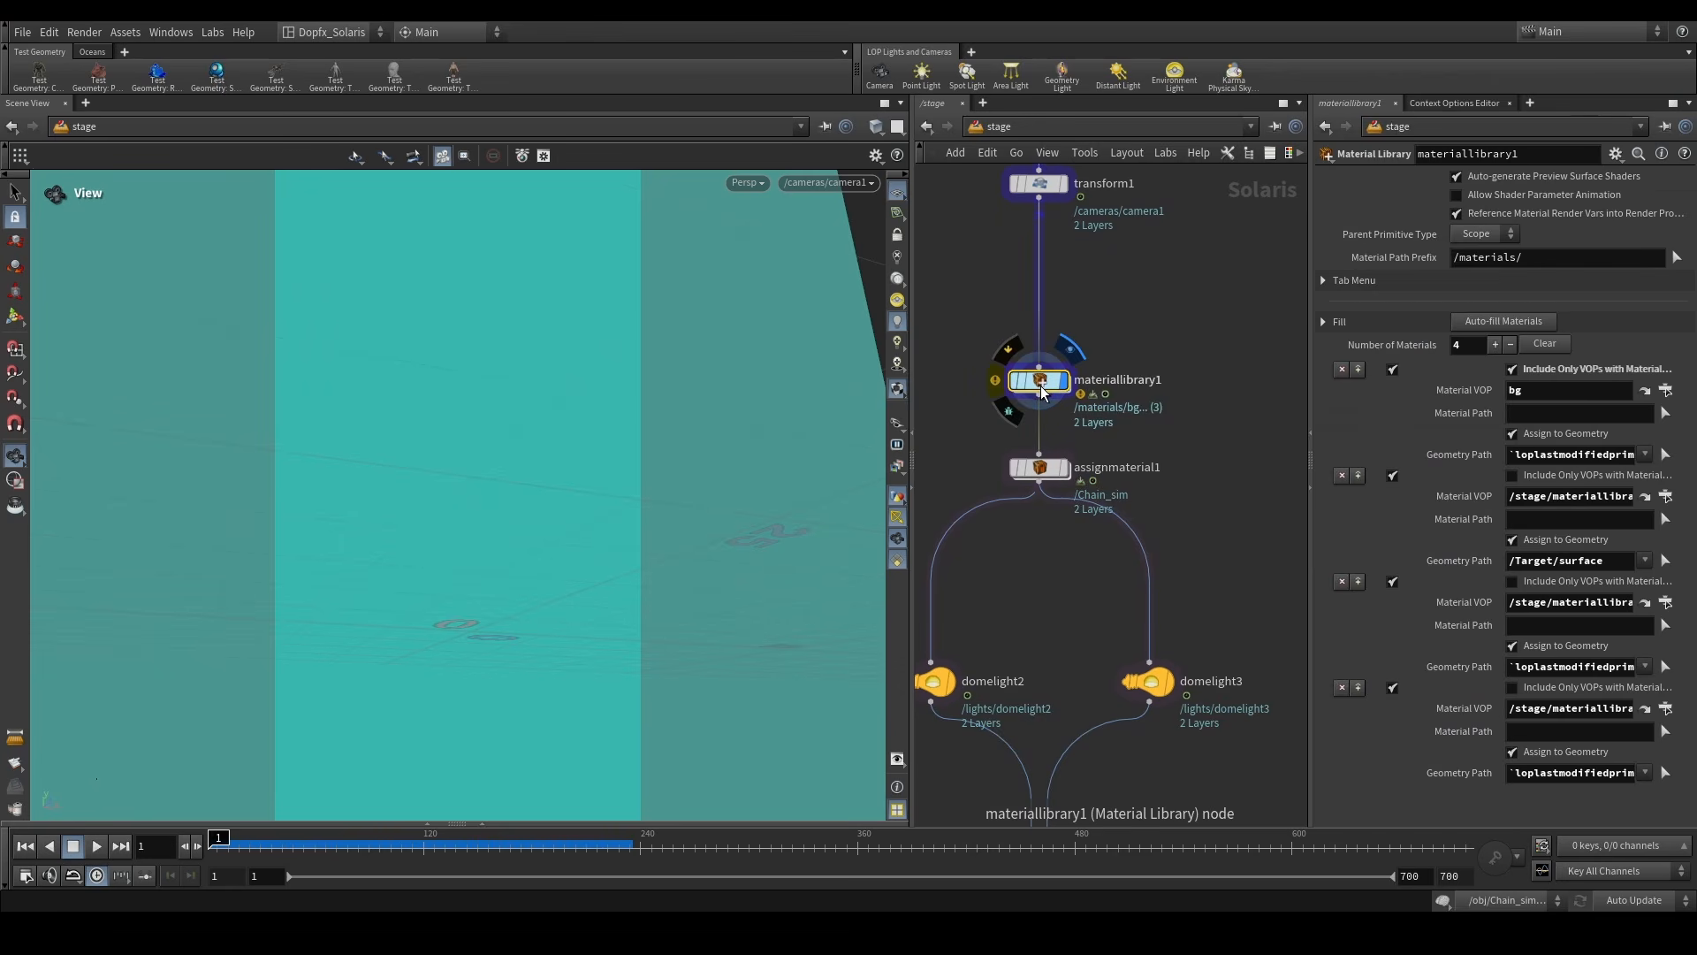
double_click(1041, 387)
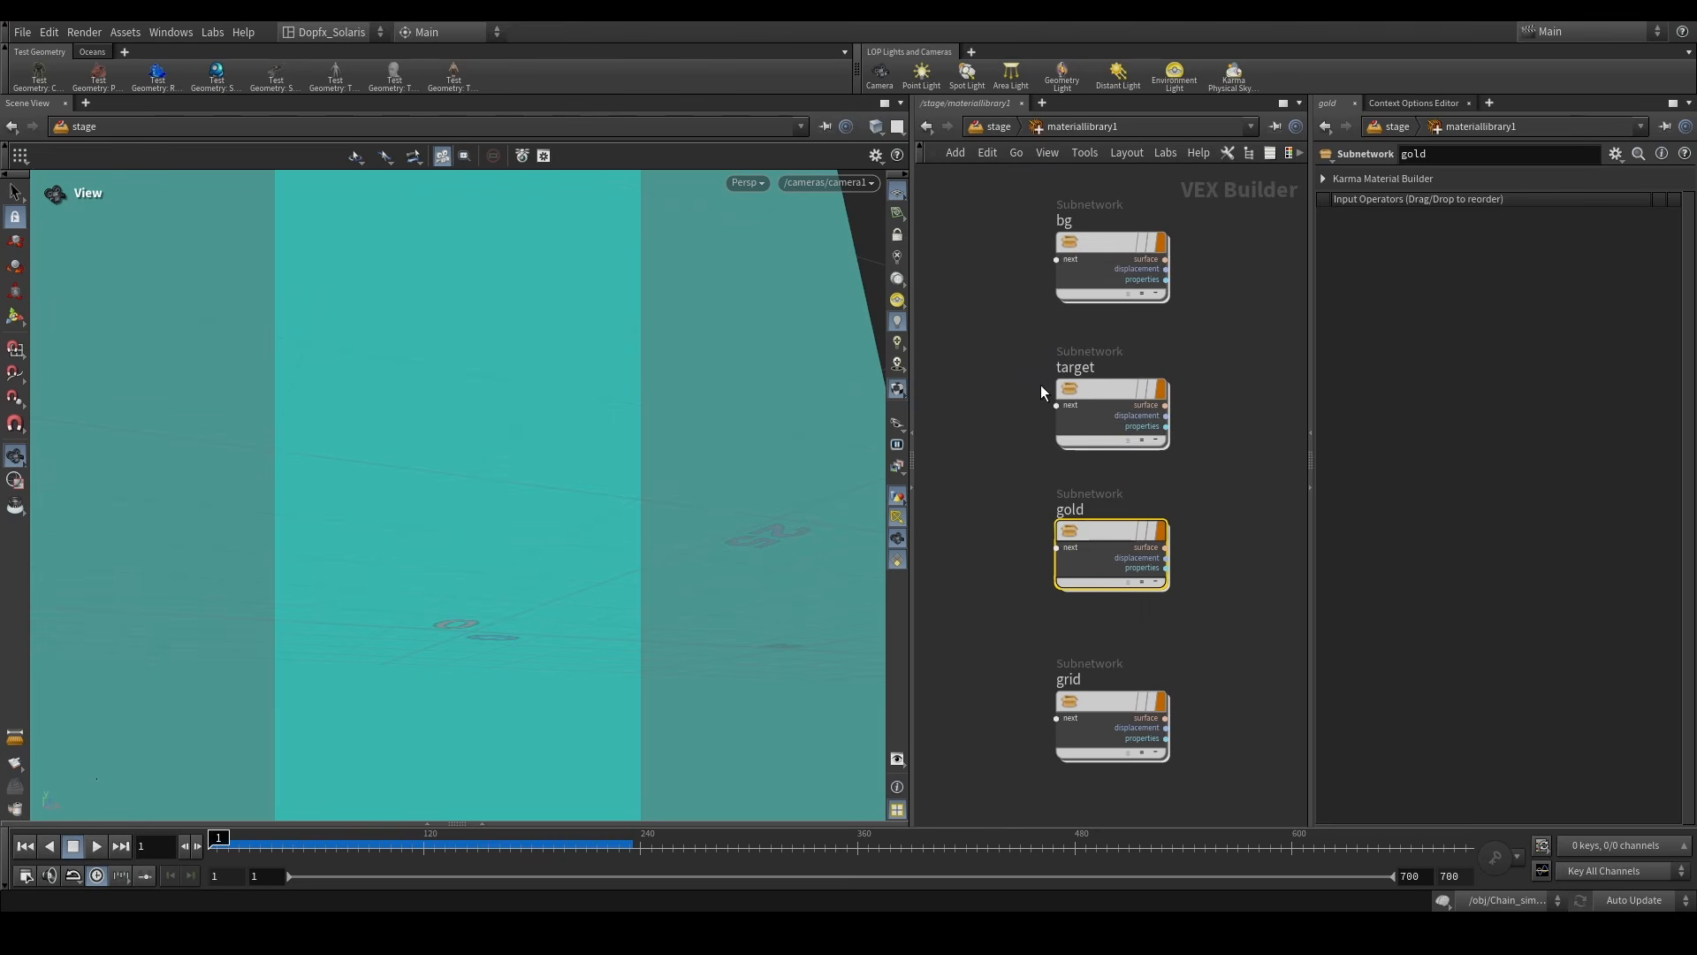
double_click(1099, 525)
left_click(1149, 372)
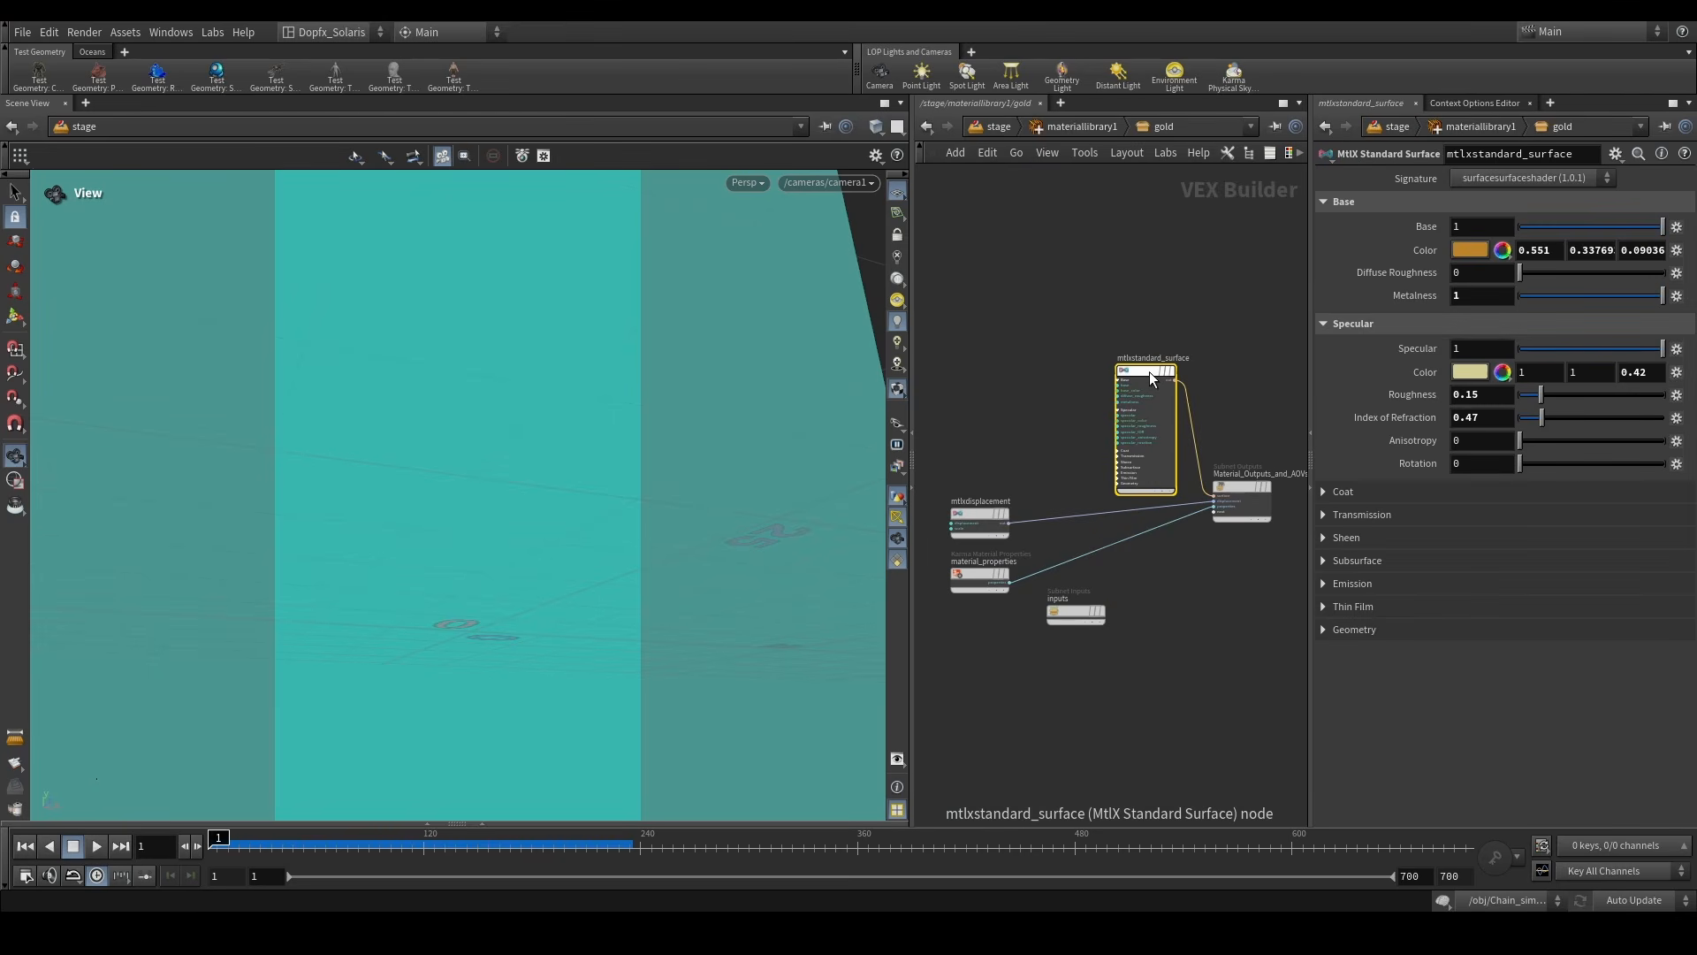
- Inspect the standard surface shader of the bg material and return to the stage network
key("u")
double_click(1102, 251)
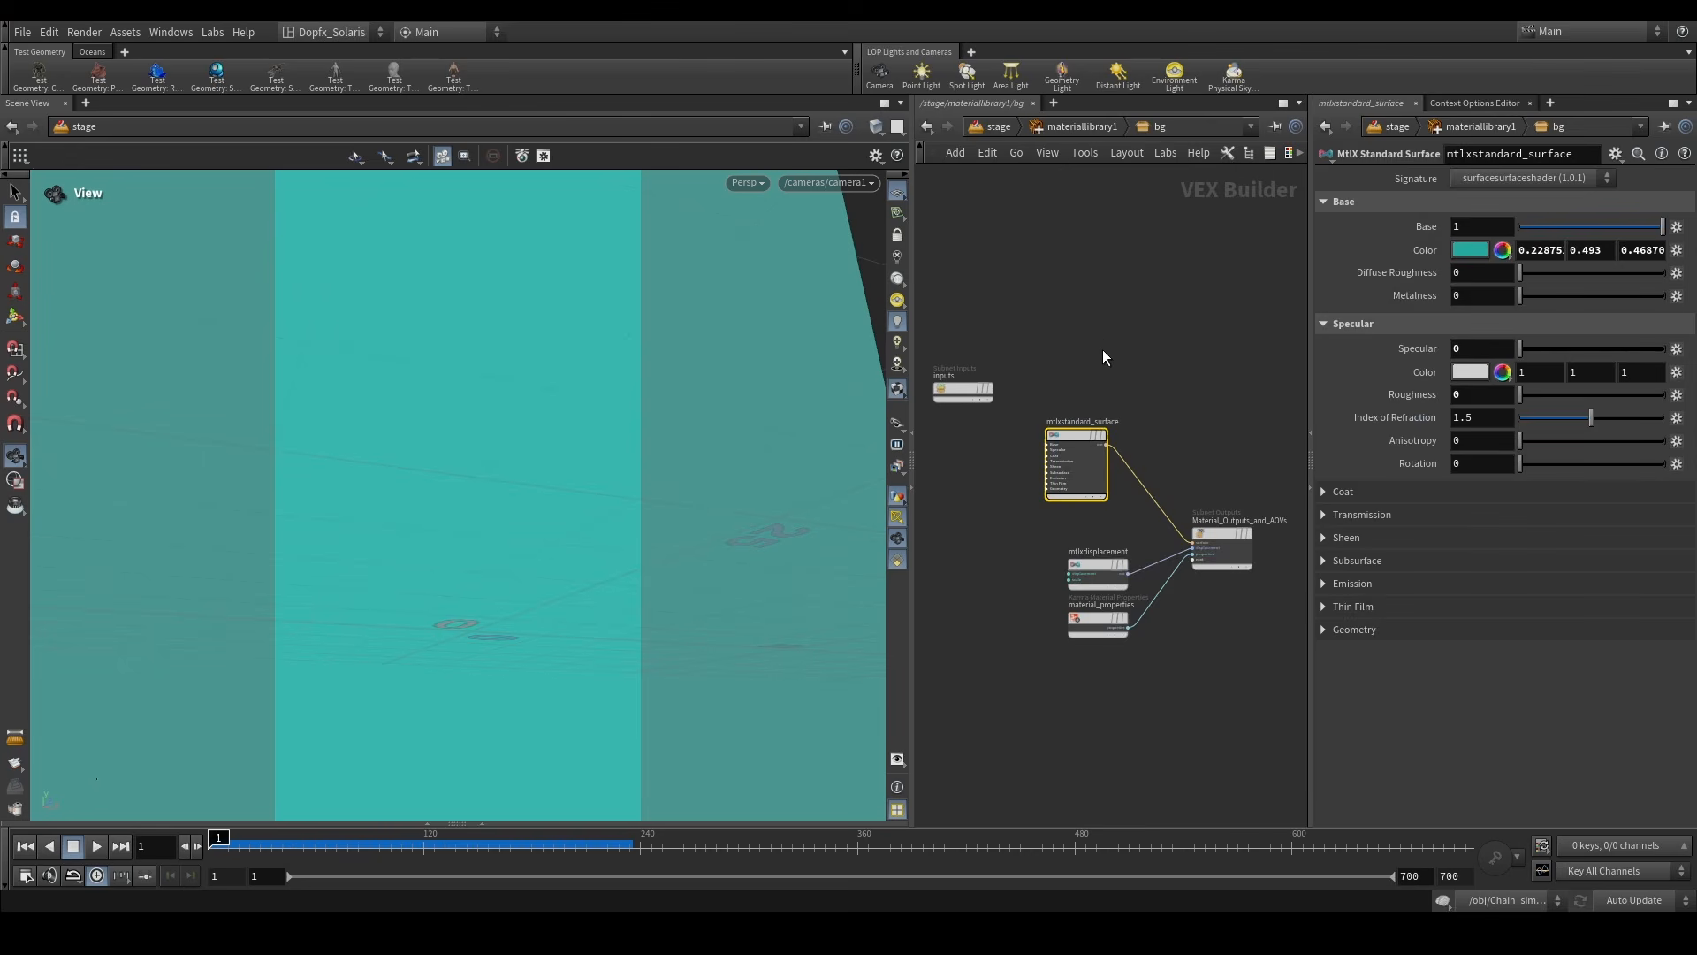
scroll(1072, 442, "up", 3)
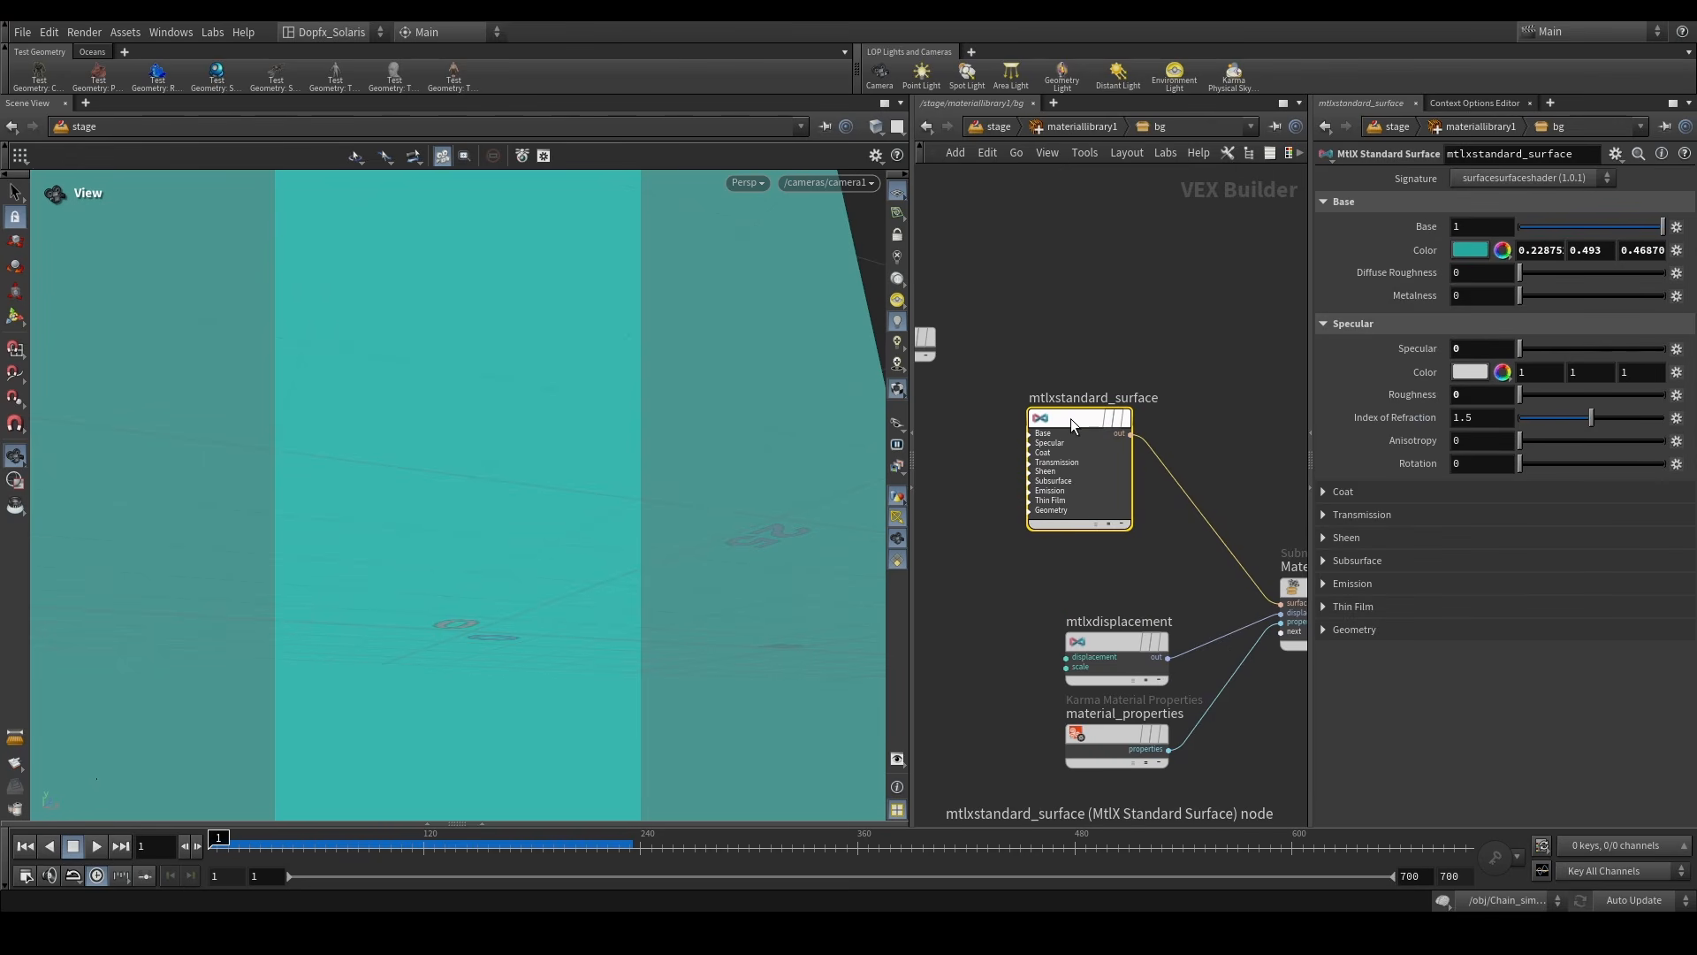
key("u")
key("u")
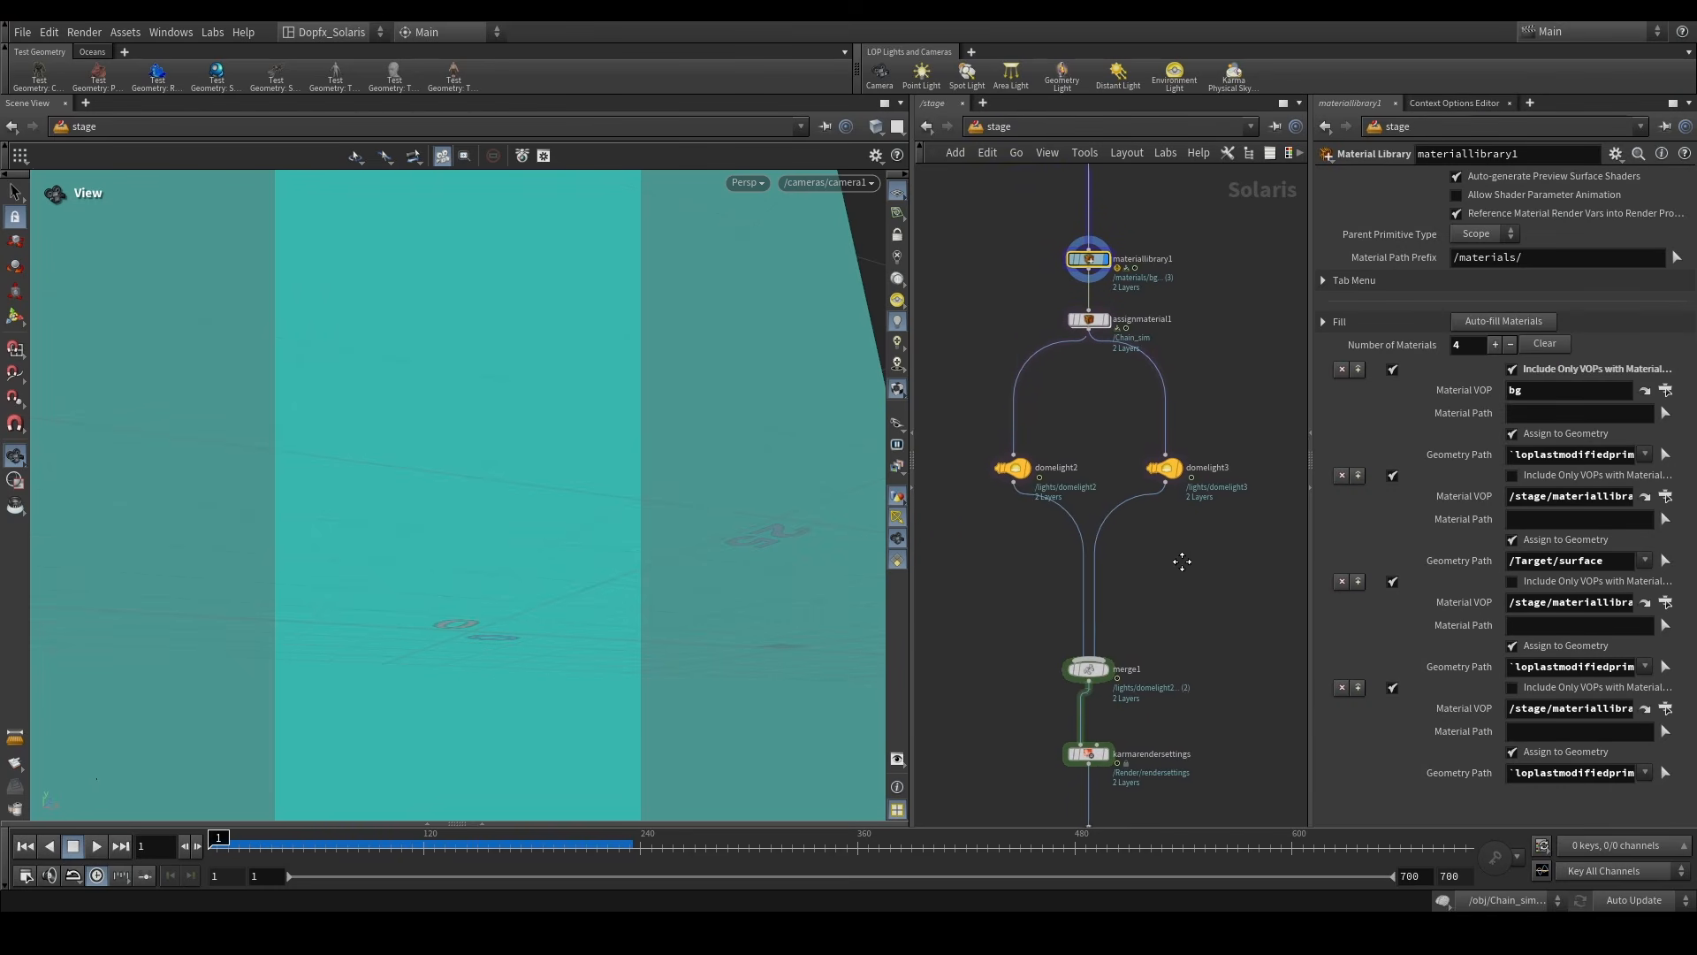
- Review the transforms of domelight2 and domelight3, and display the merge1 node that combines them
left_click(1024, 437)
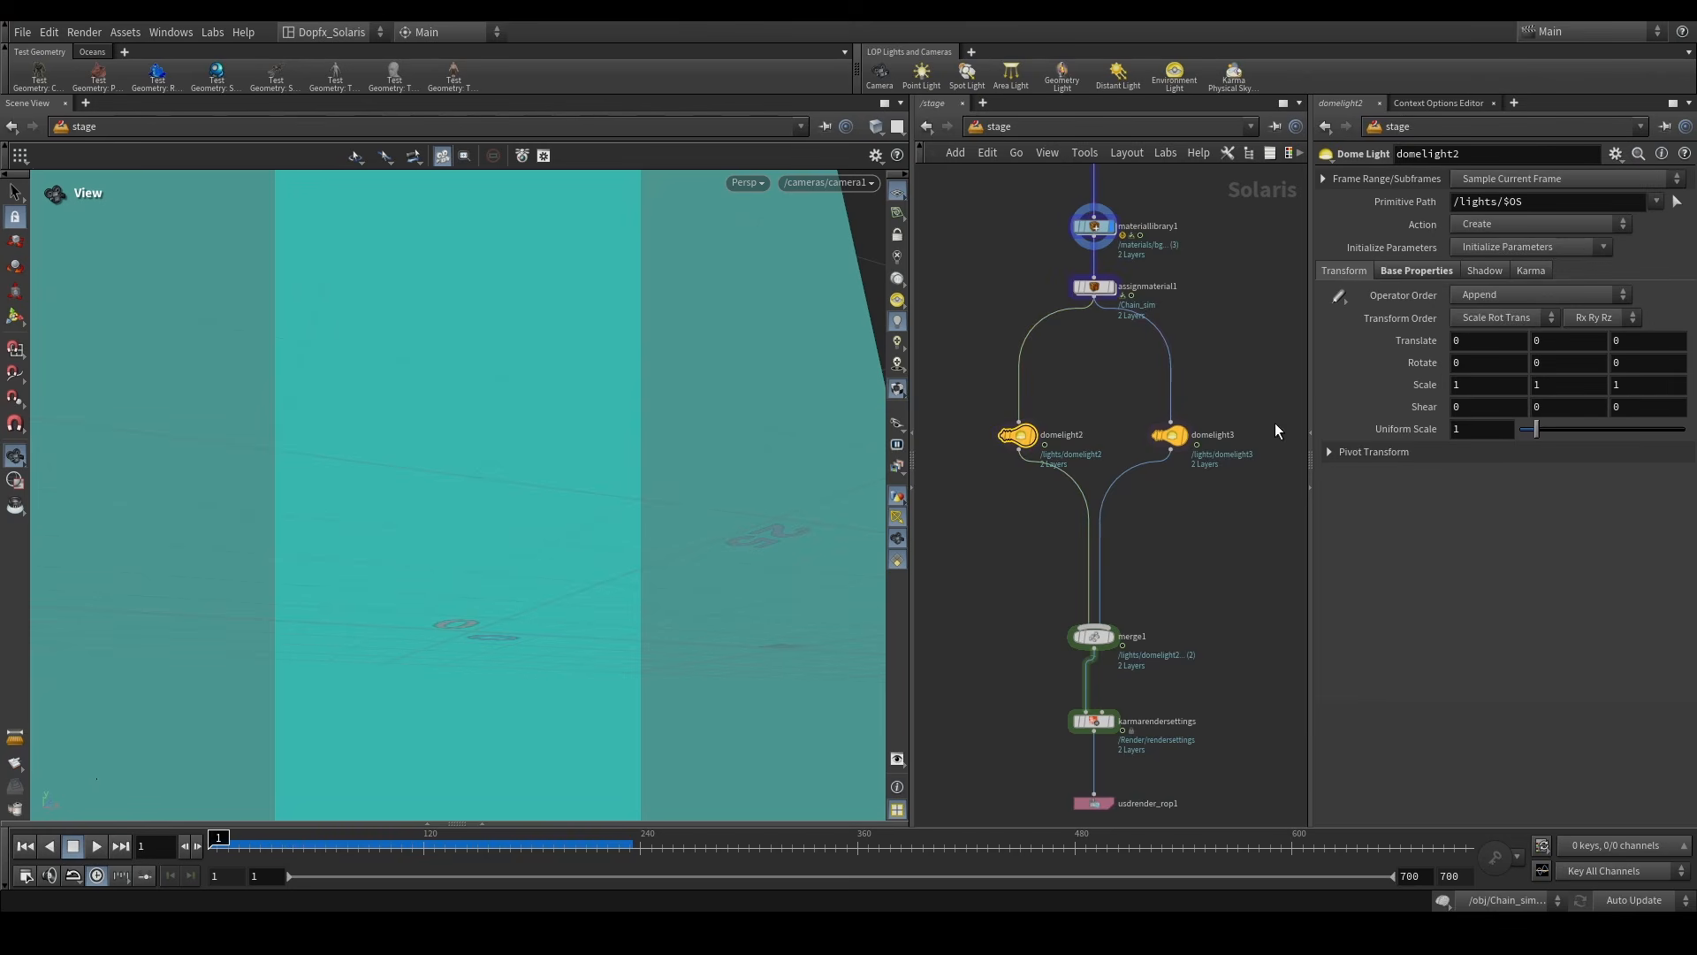
left_click(1172, 437)
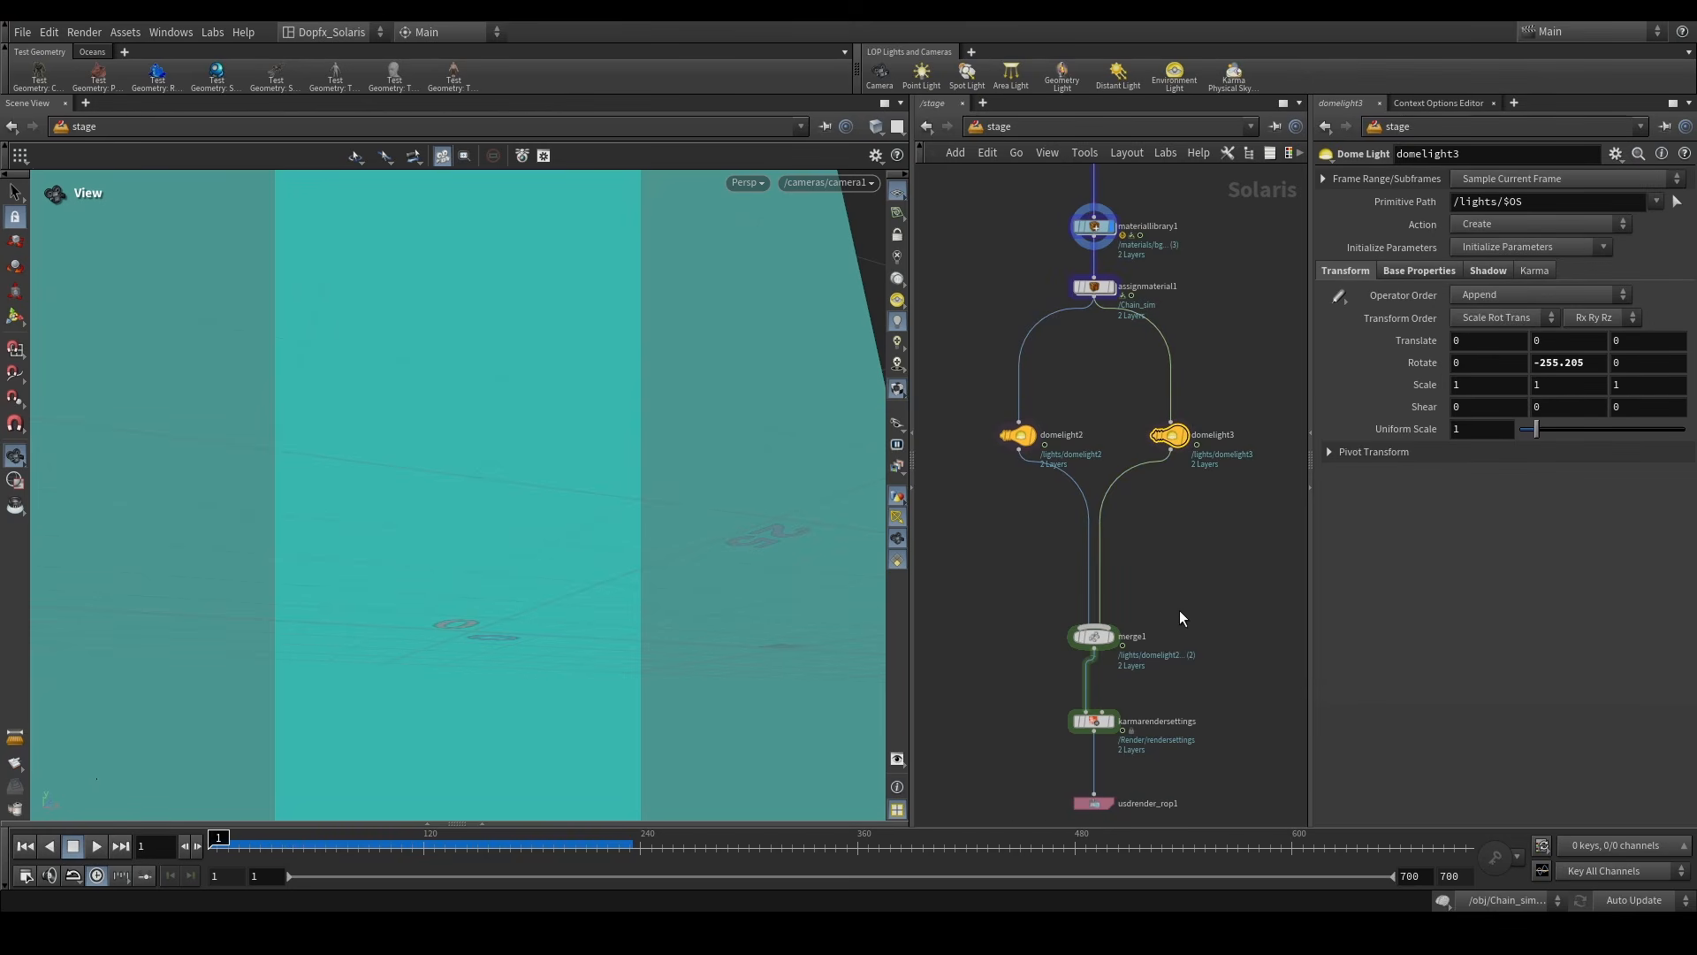
left_click(1111, 637)
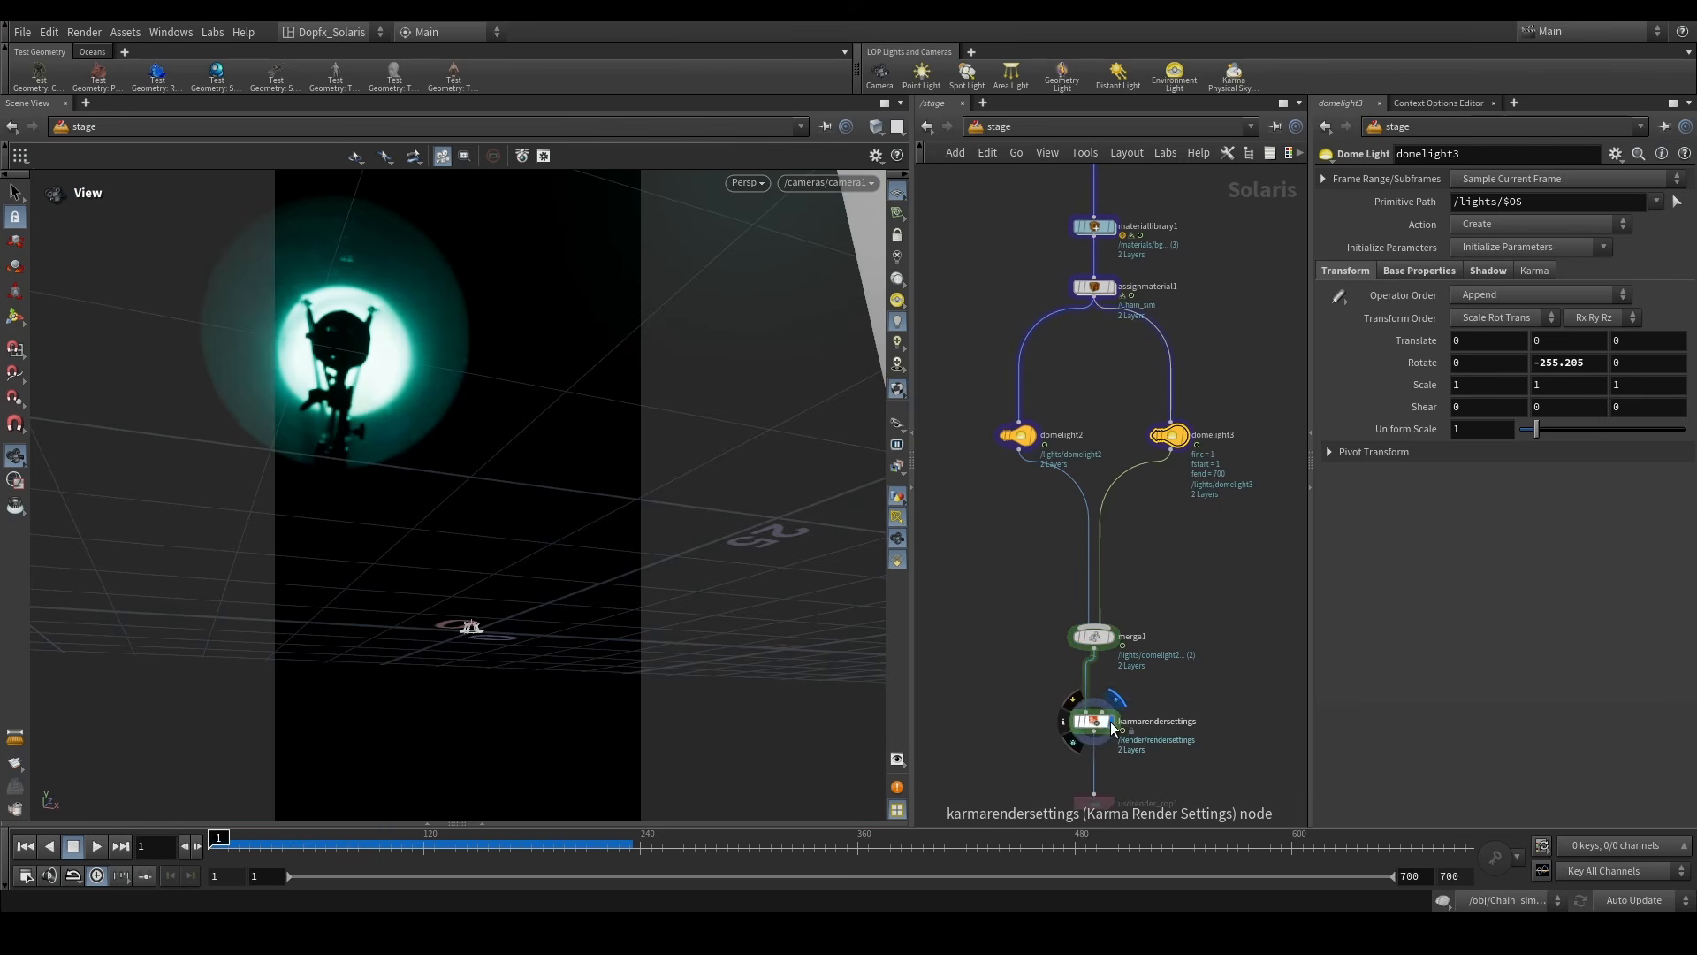
- Display karmarendersettings and switch the viewport renderer to Karma XPU
left_click(1112, 726)
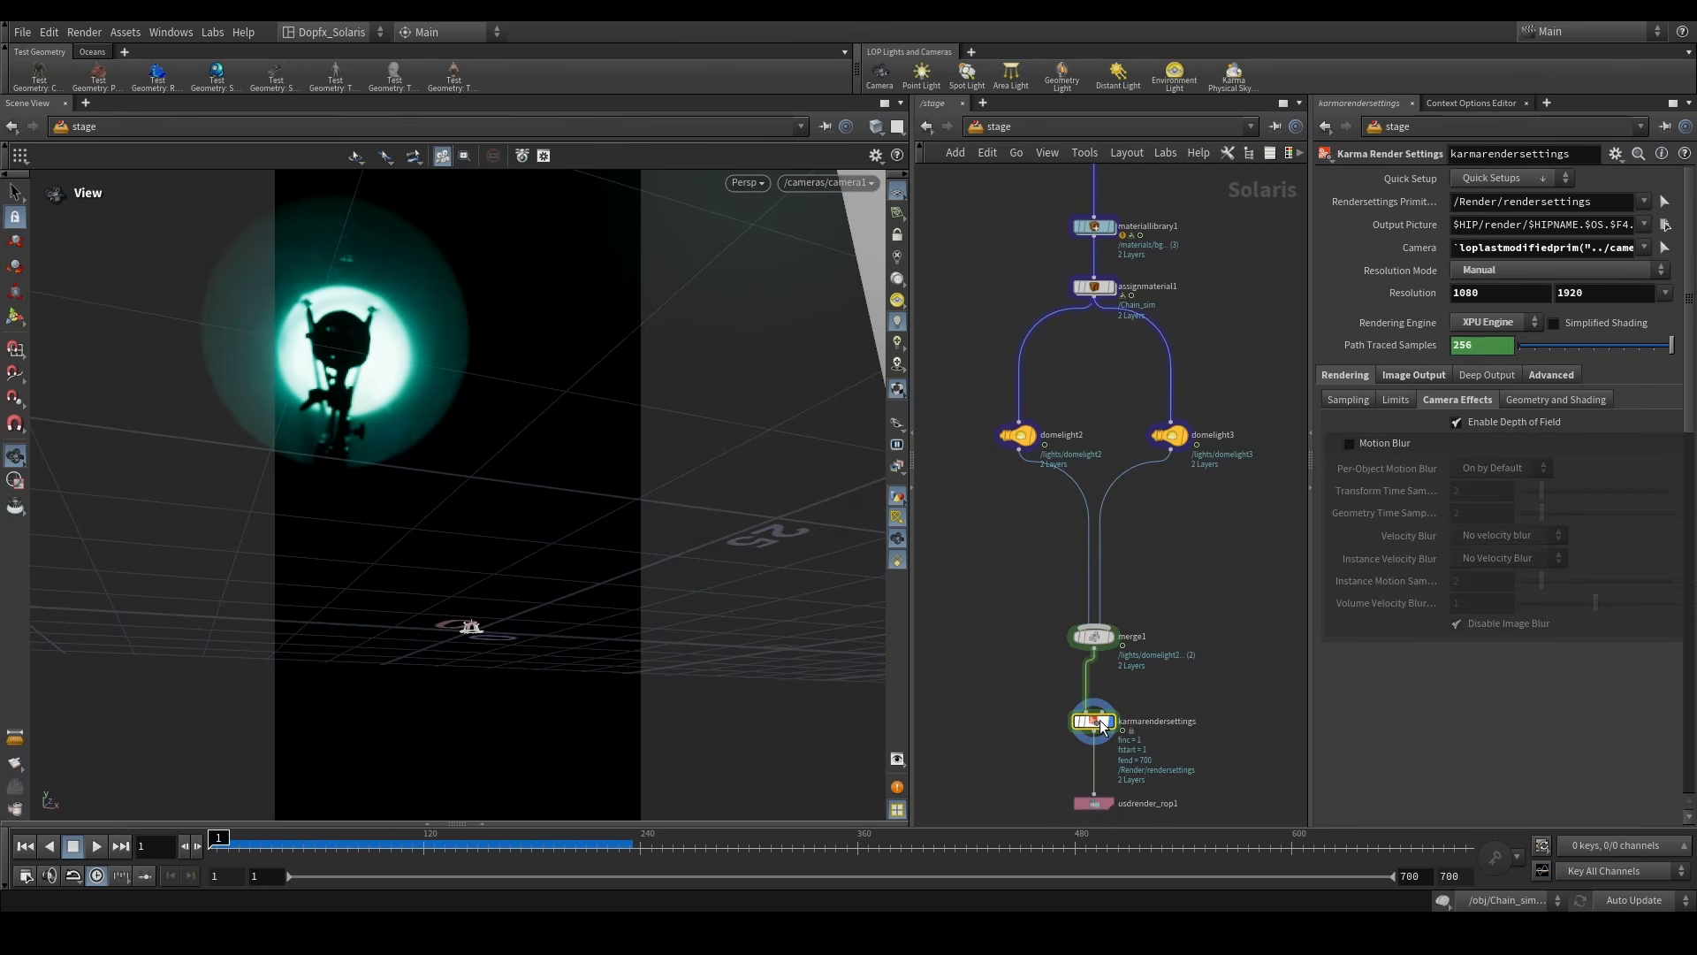
left_click(750, 182)
left_click(782, 282)
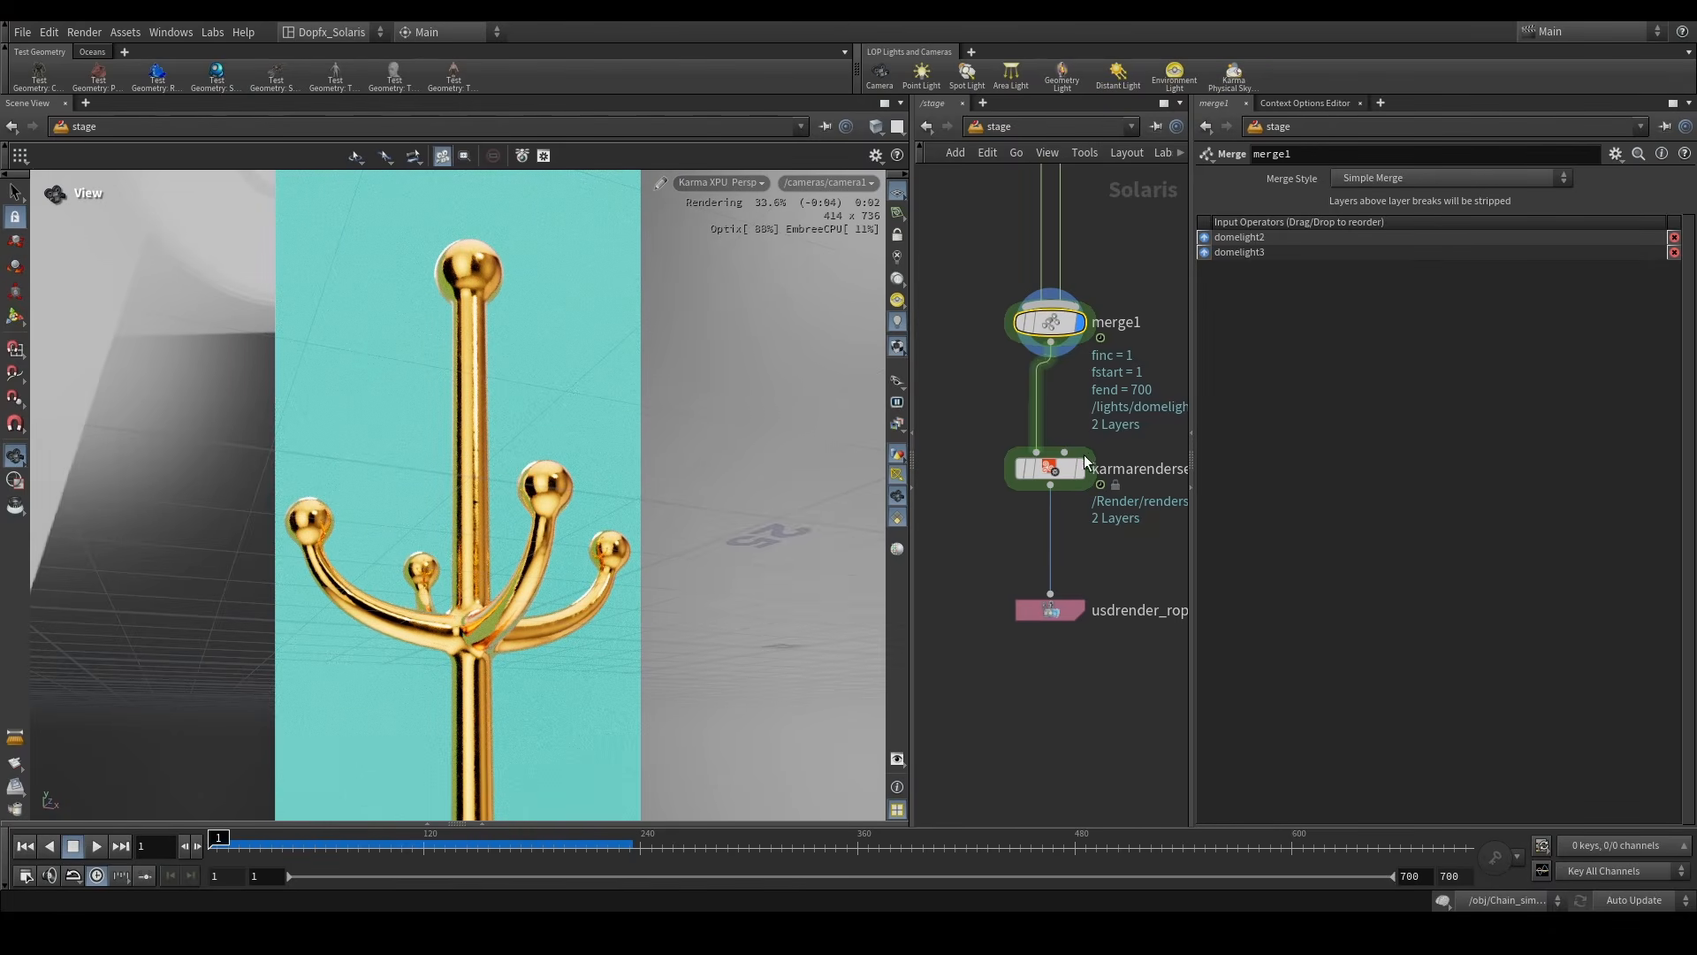
- Display karmarendersettings again and review its rendering limits and sampling settings
left_click(1052, 469)
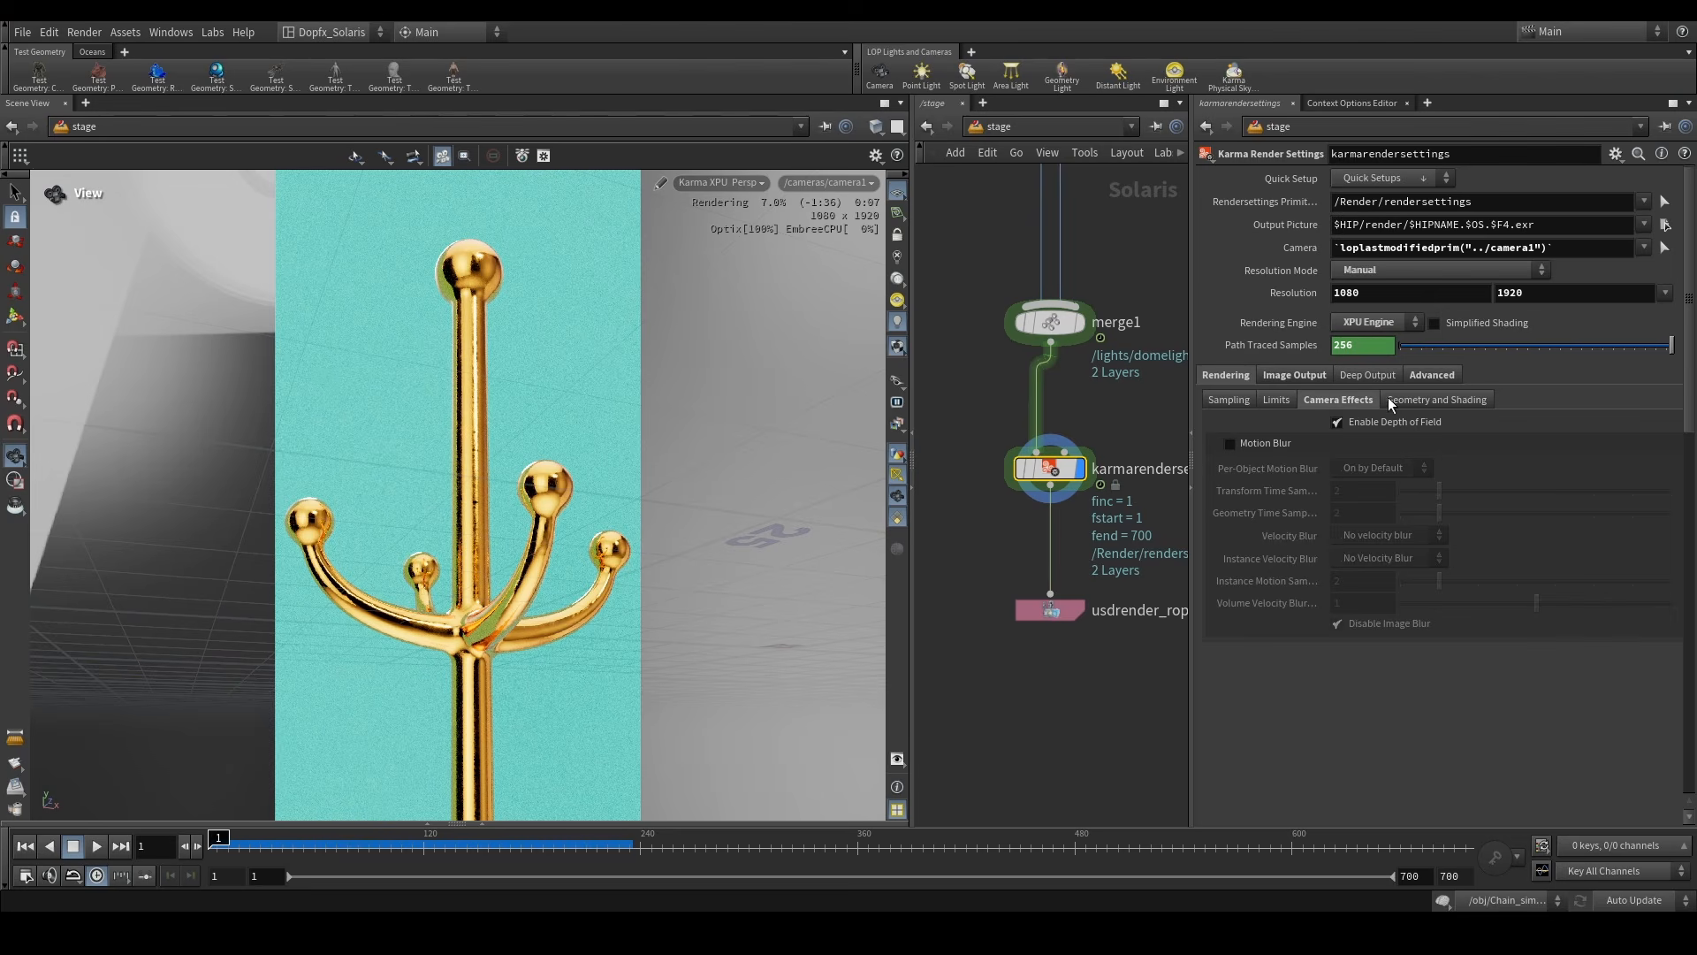
left_click(1264, 400)
left_click(1237, 401)
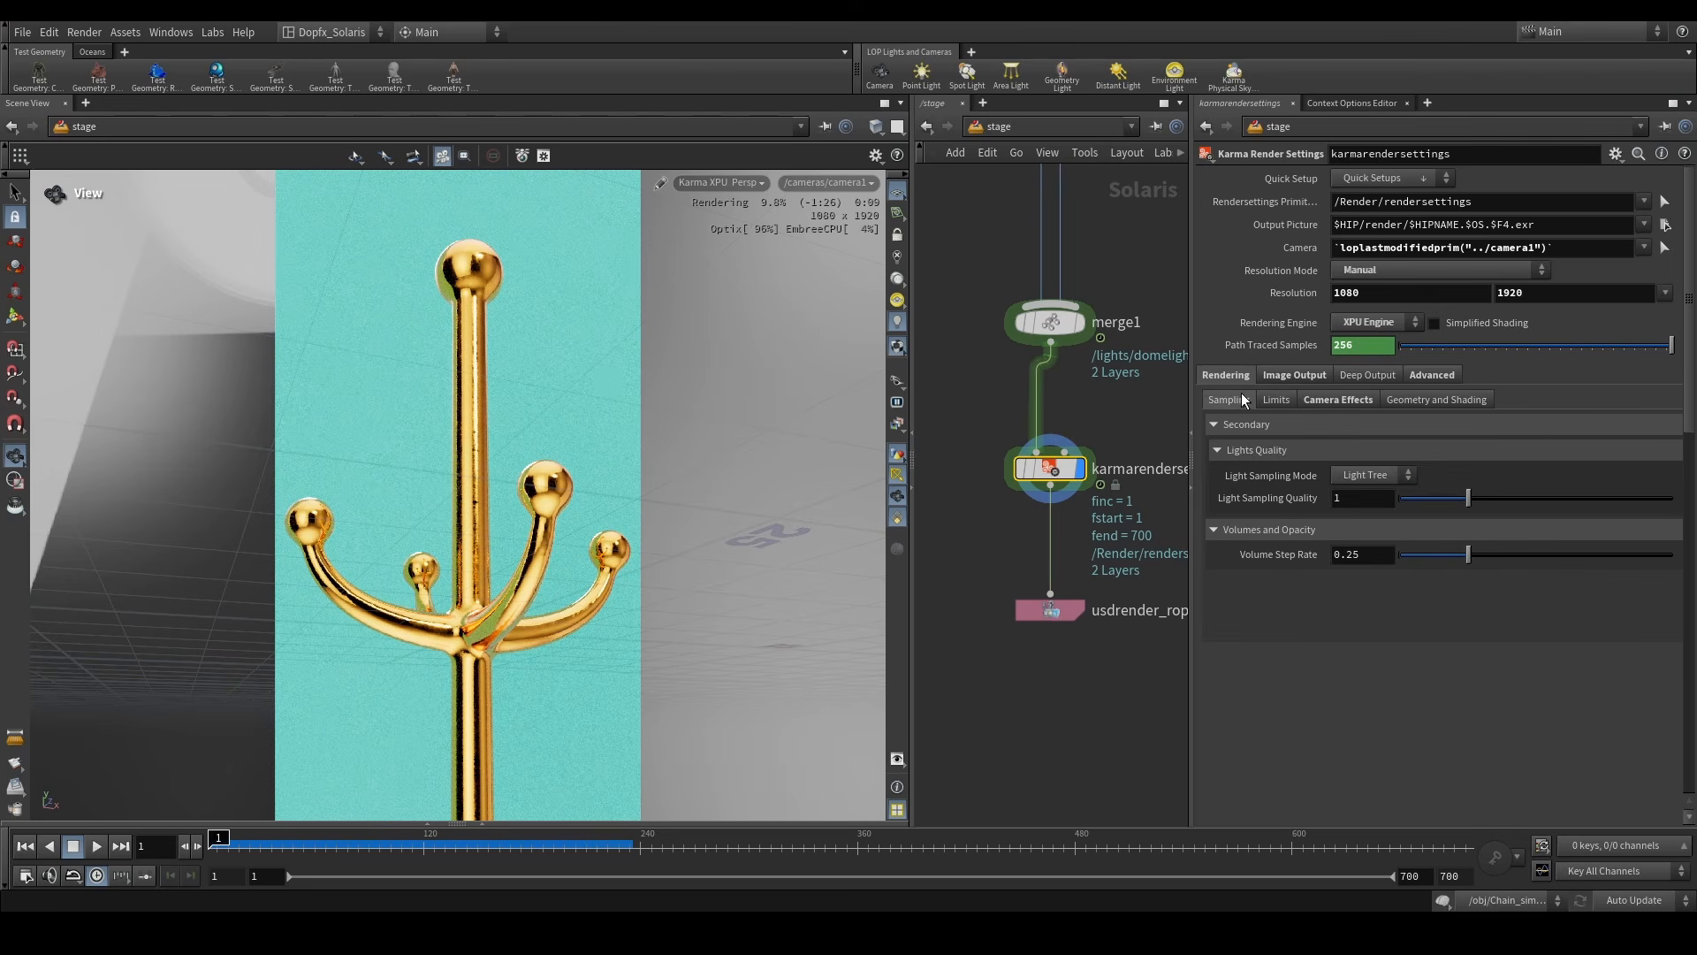
- Review the image output filters, AOVs and extra Cryptomatte render vars, and check the deep output settings
left_click(1291, 374)
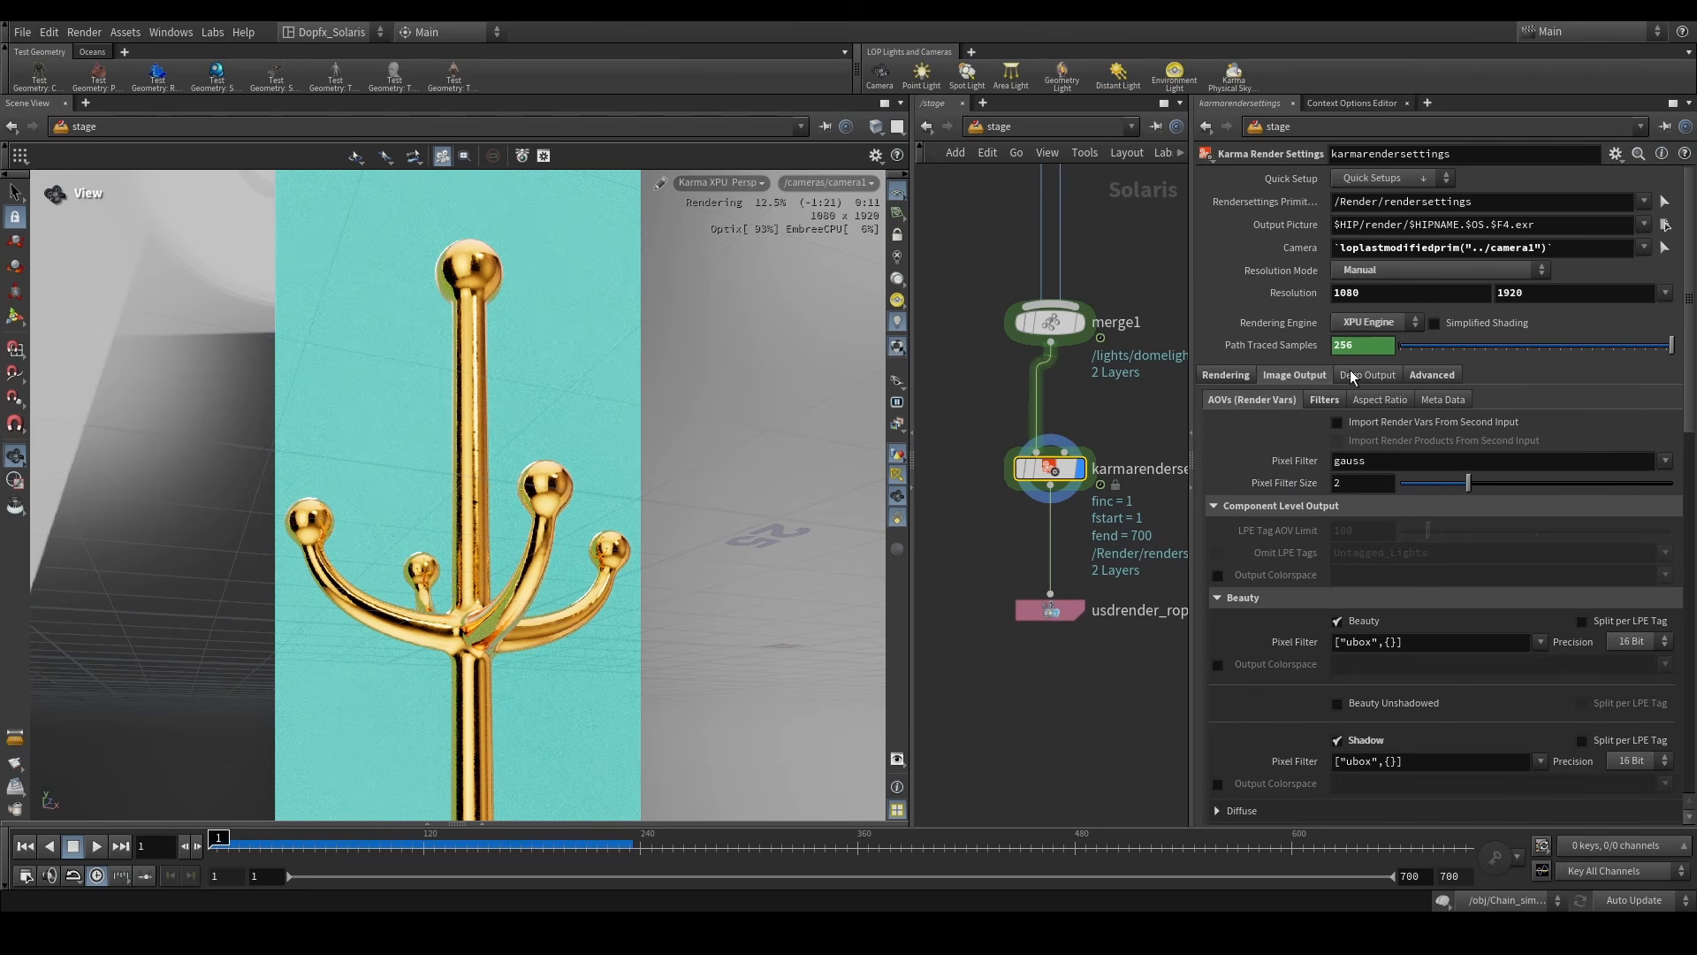
left_click(1326, 400)
left_click(1262, 399)
scroll(1294, 579, "down", 3)
scroll(1303, 596, "down", 15)
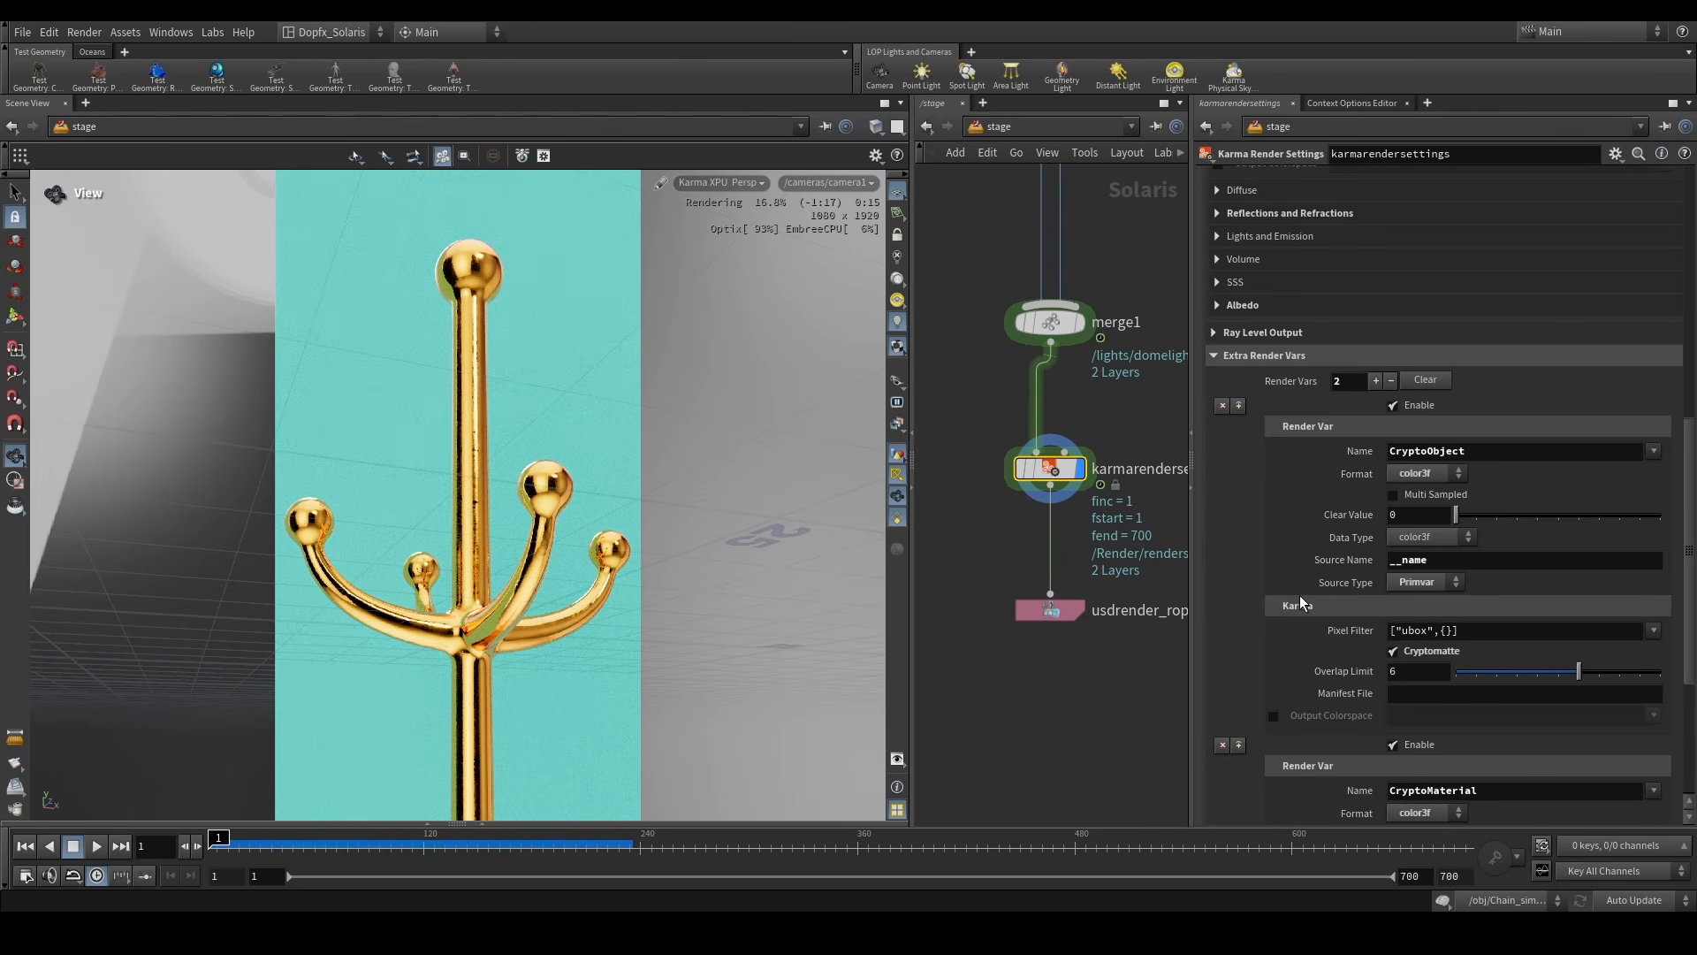
scroll(1294, 585, "up", 10)
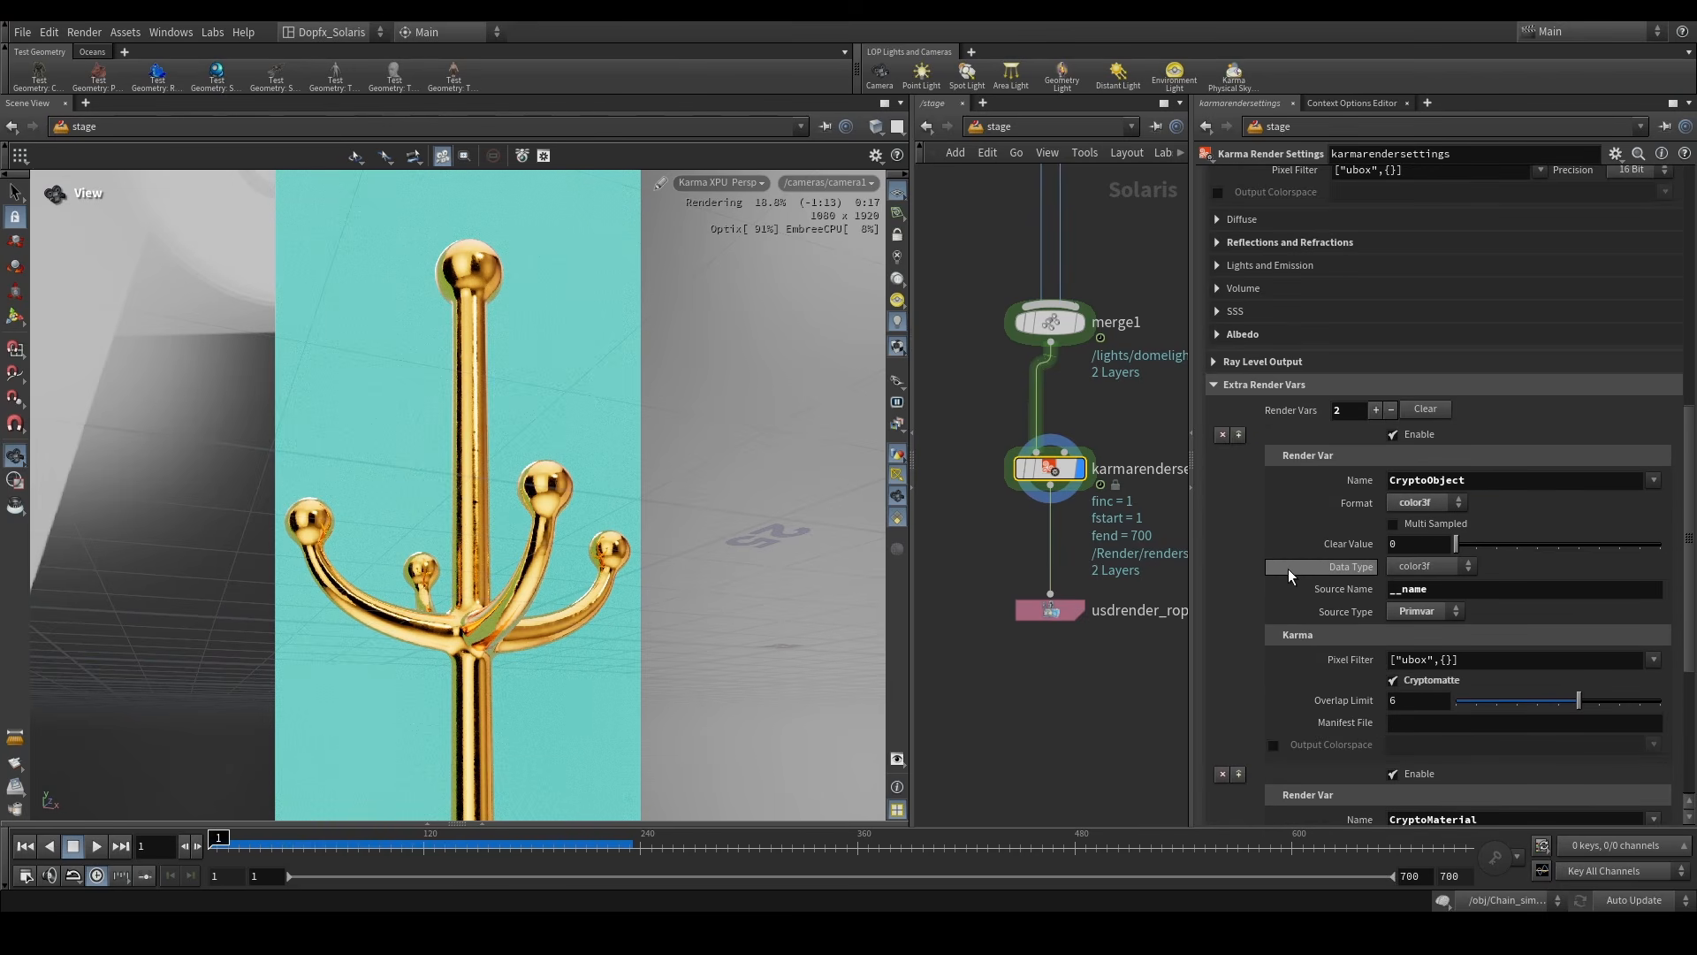
scroll(1287, 564, "up", 5)
left_click(1370, 375)
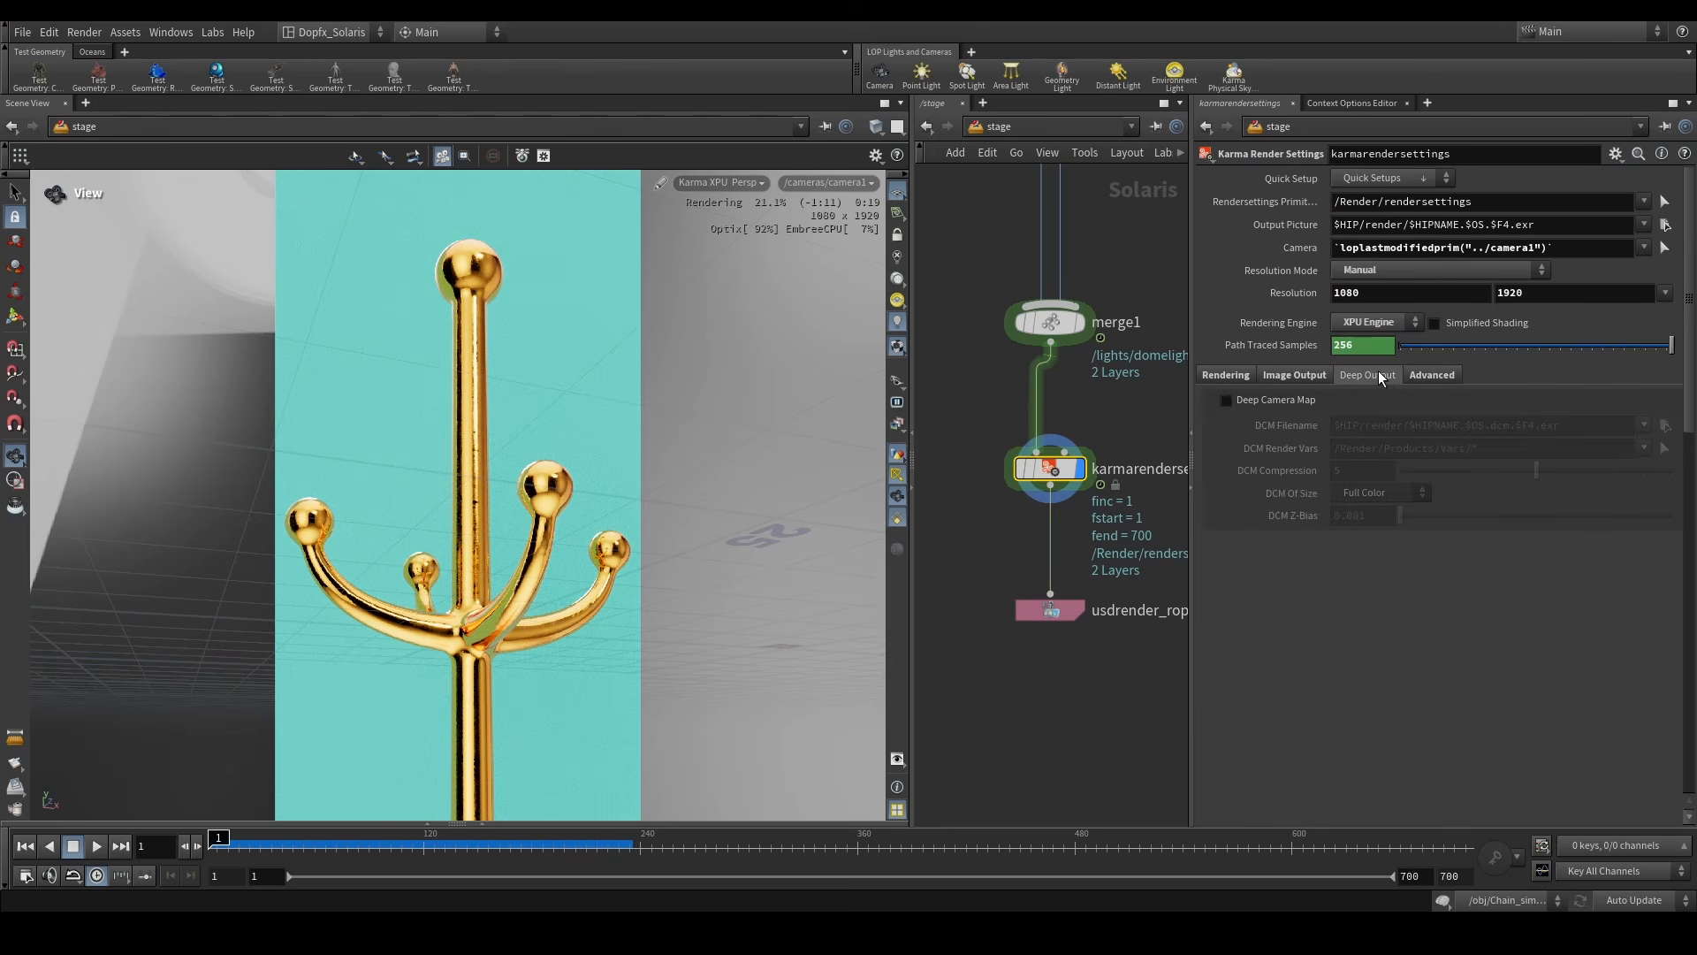
- Review the advanced bucket and caching settings of karmarendersettings
left_click(1433, 375)
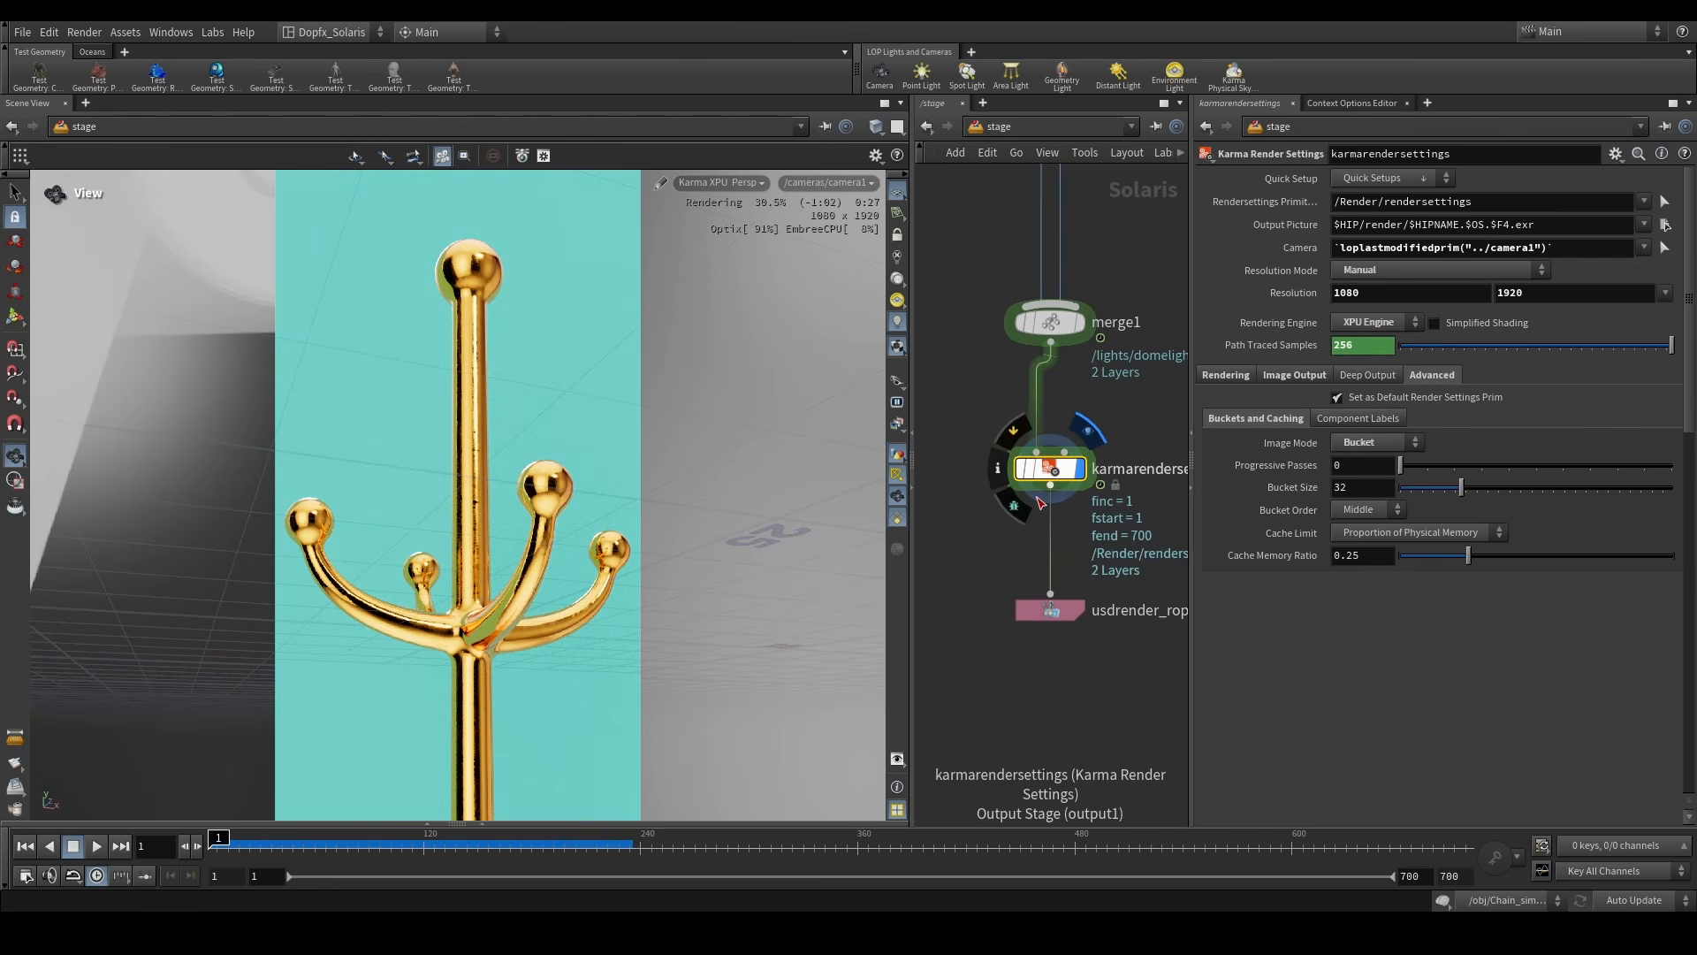
middle_click_drag(1071, 649, 1020, 631)
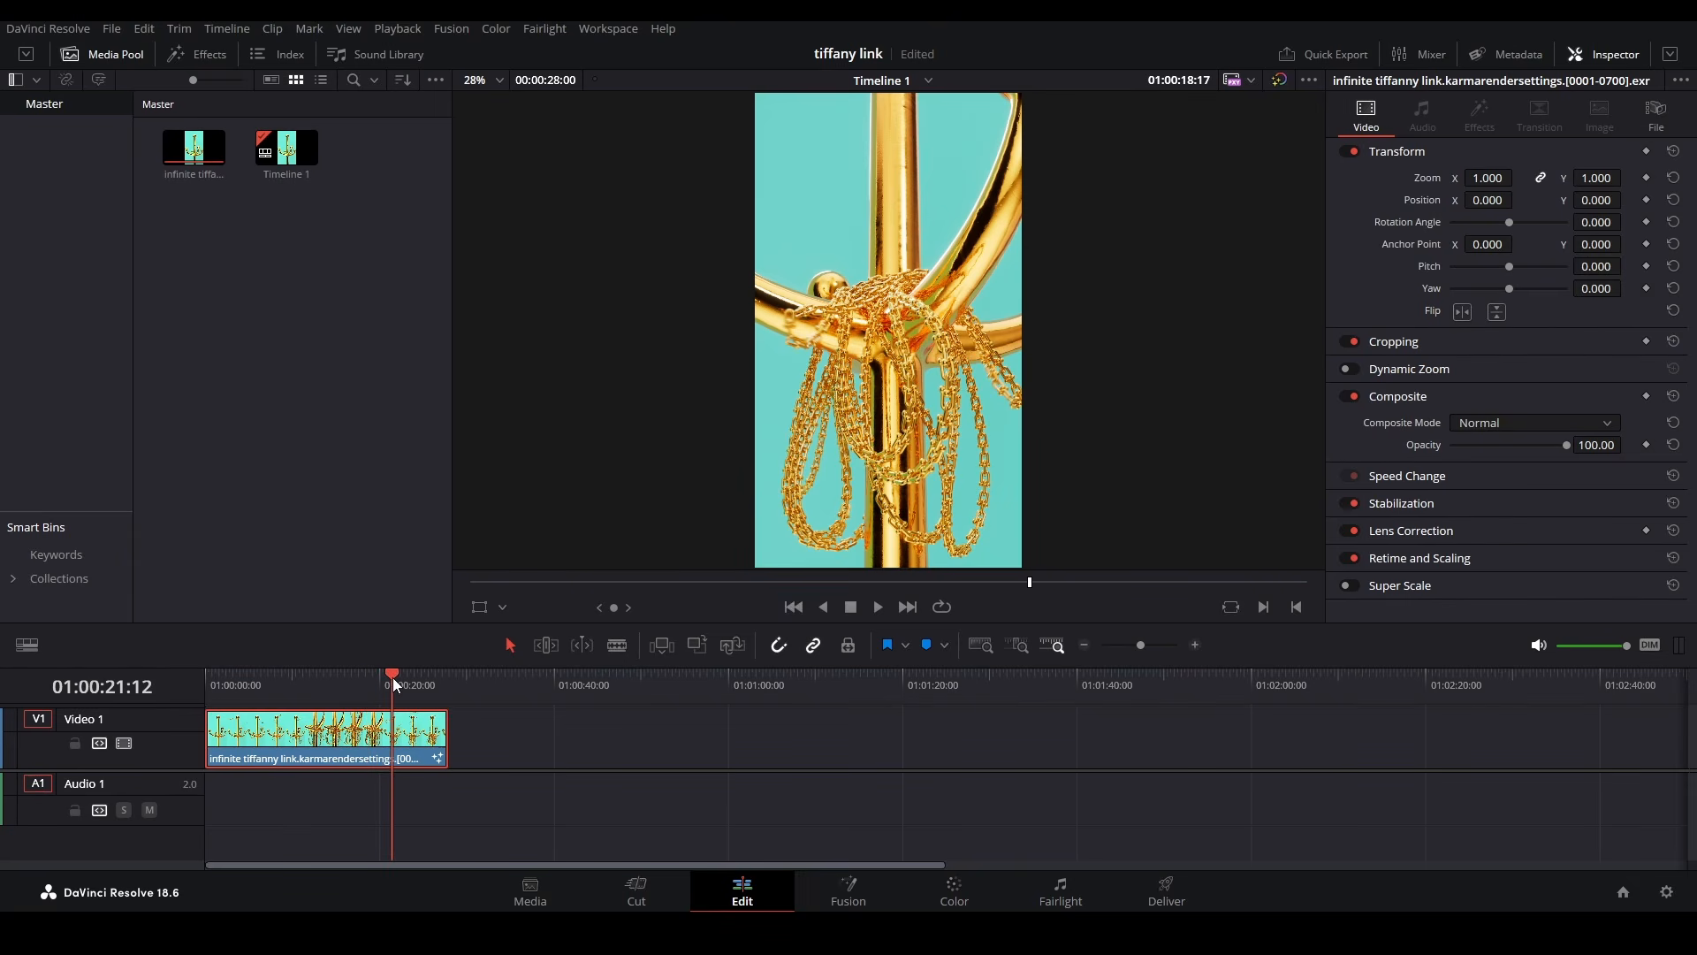
- In DaVinci Resolve, open the clip's Fusion composition and review the settings of the ColorCorrector1 and ExponentialGlow nodes
left_click(849, 888)
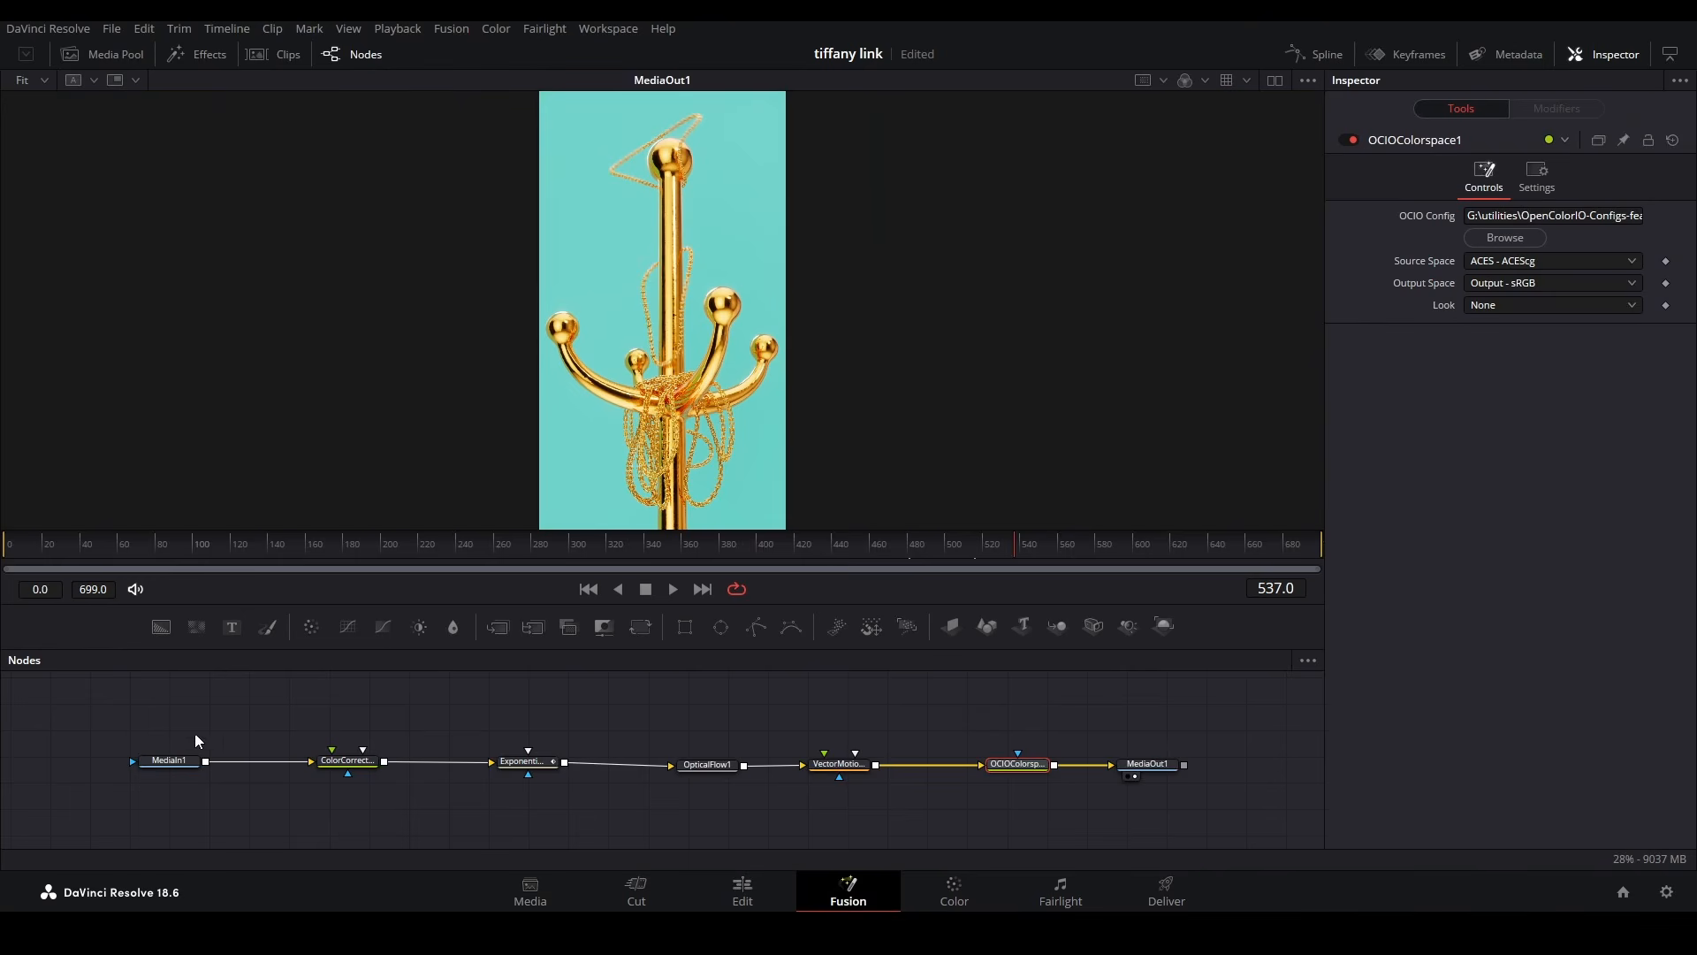
left_click(354, 761)
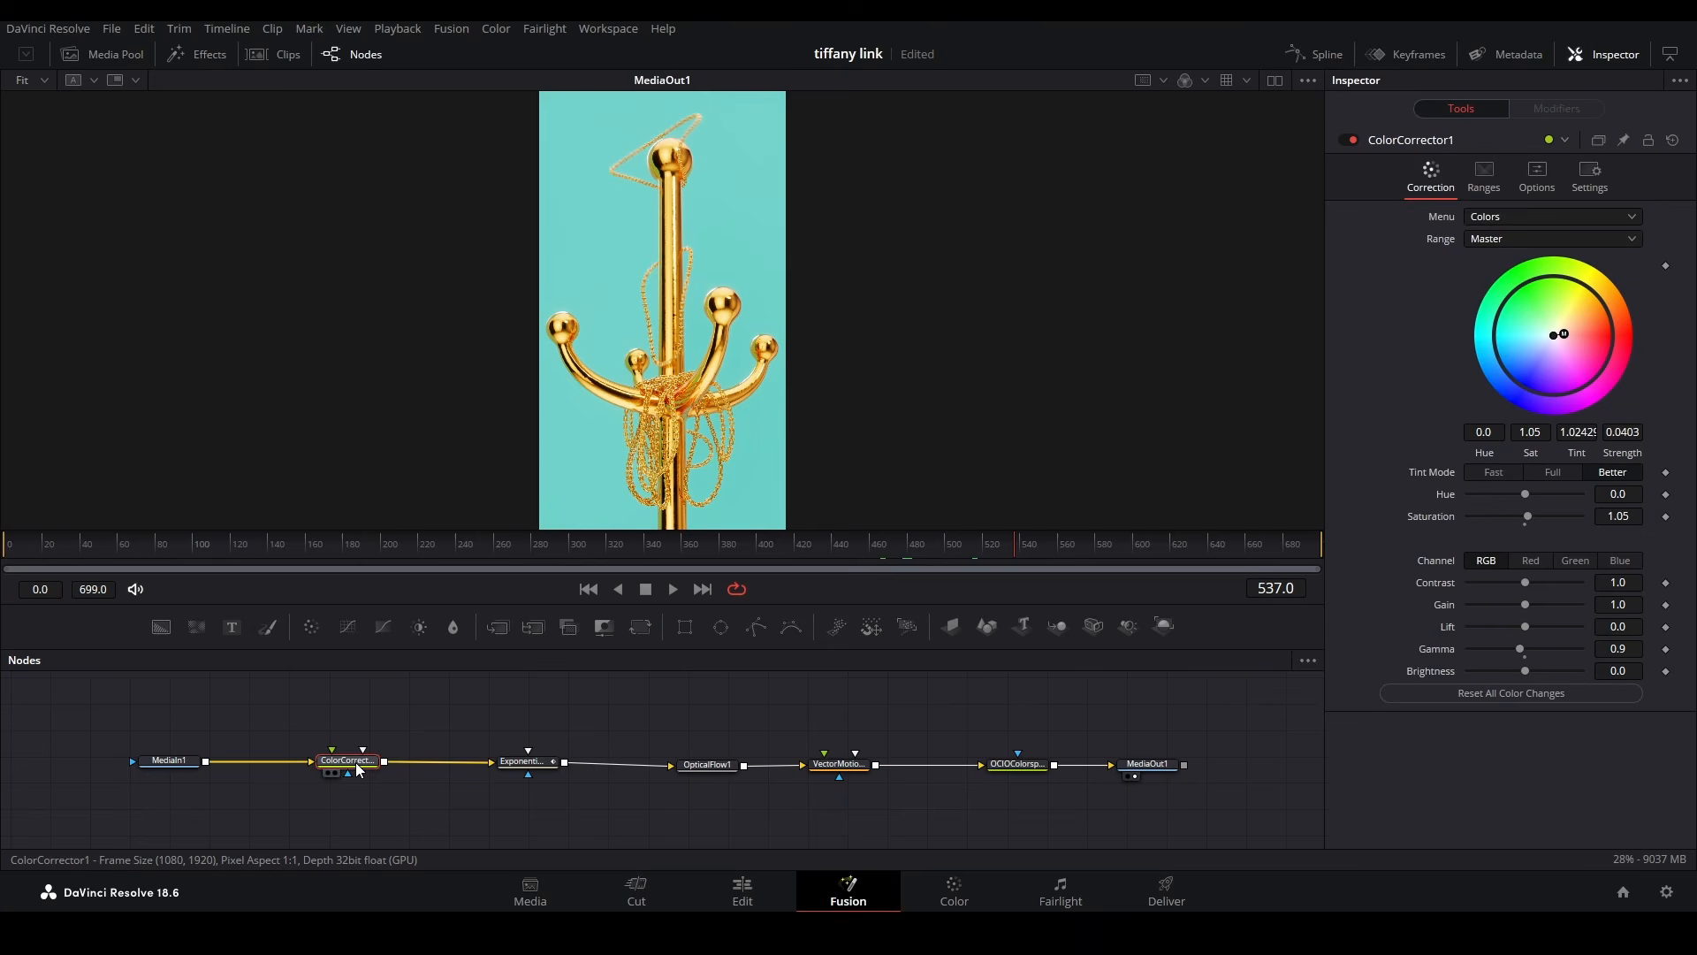
right_click(531, 765)
left_click(528, 761)
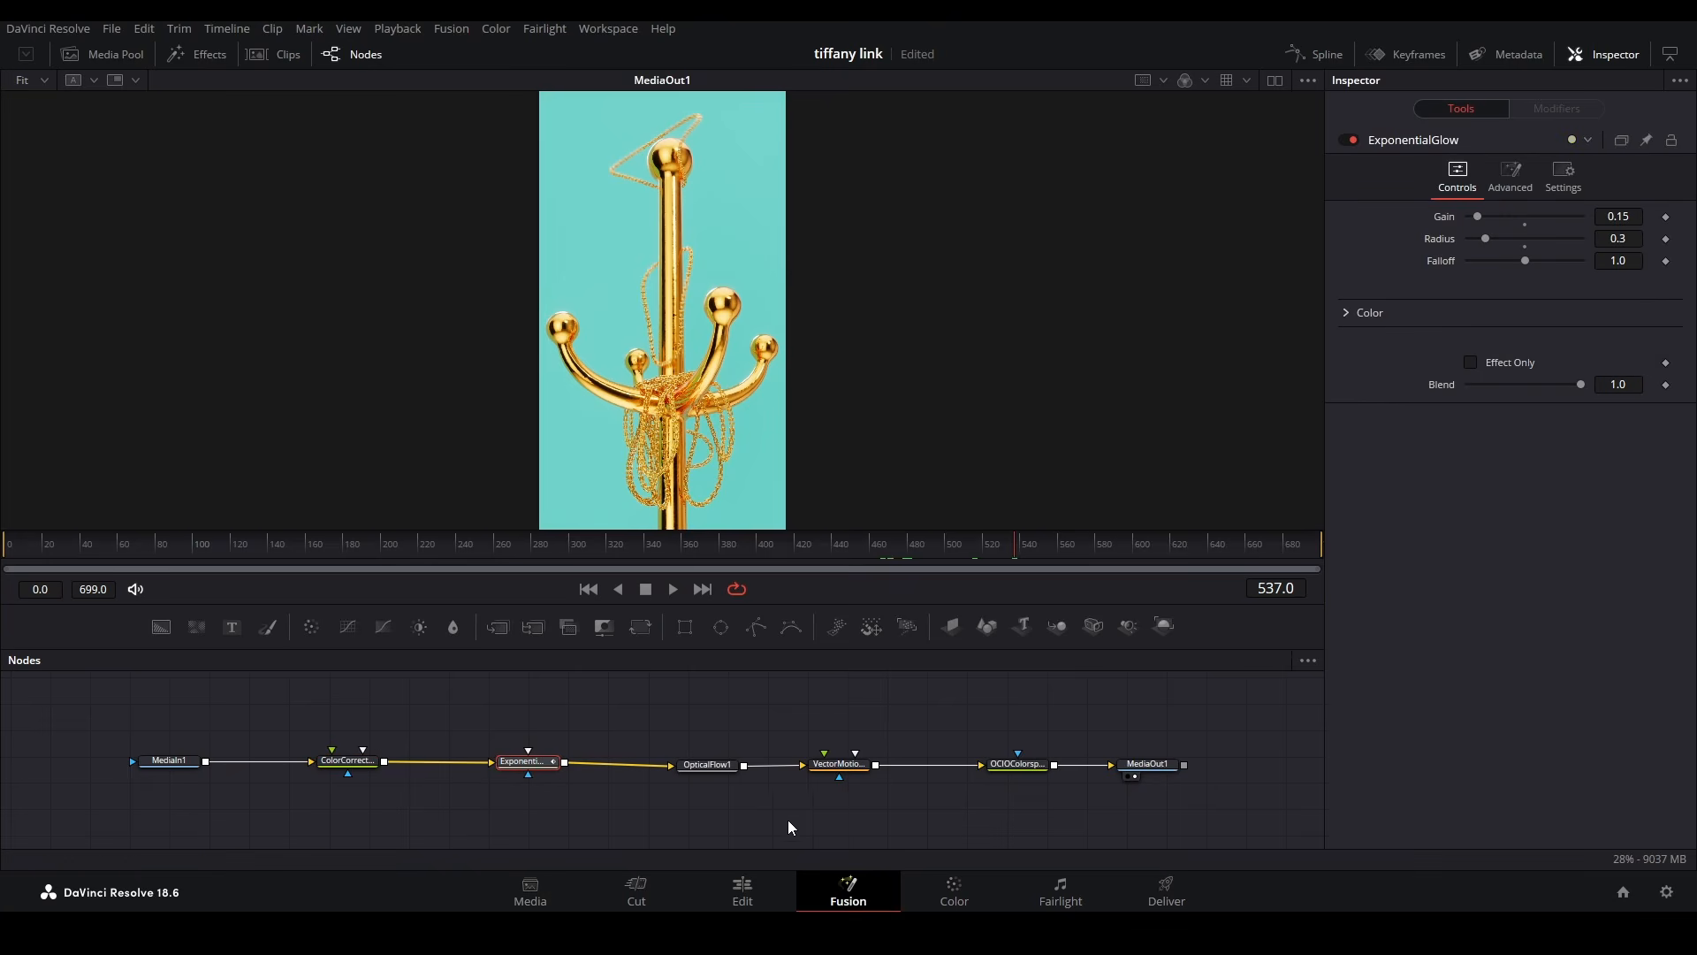
- Review the VectorMotionBlur1 scale, the OCIOColorspace1 source and output spaces, and the MediaOut1 node
left_click(842, 766)
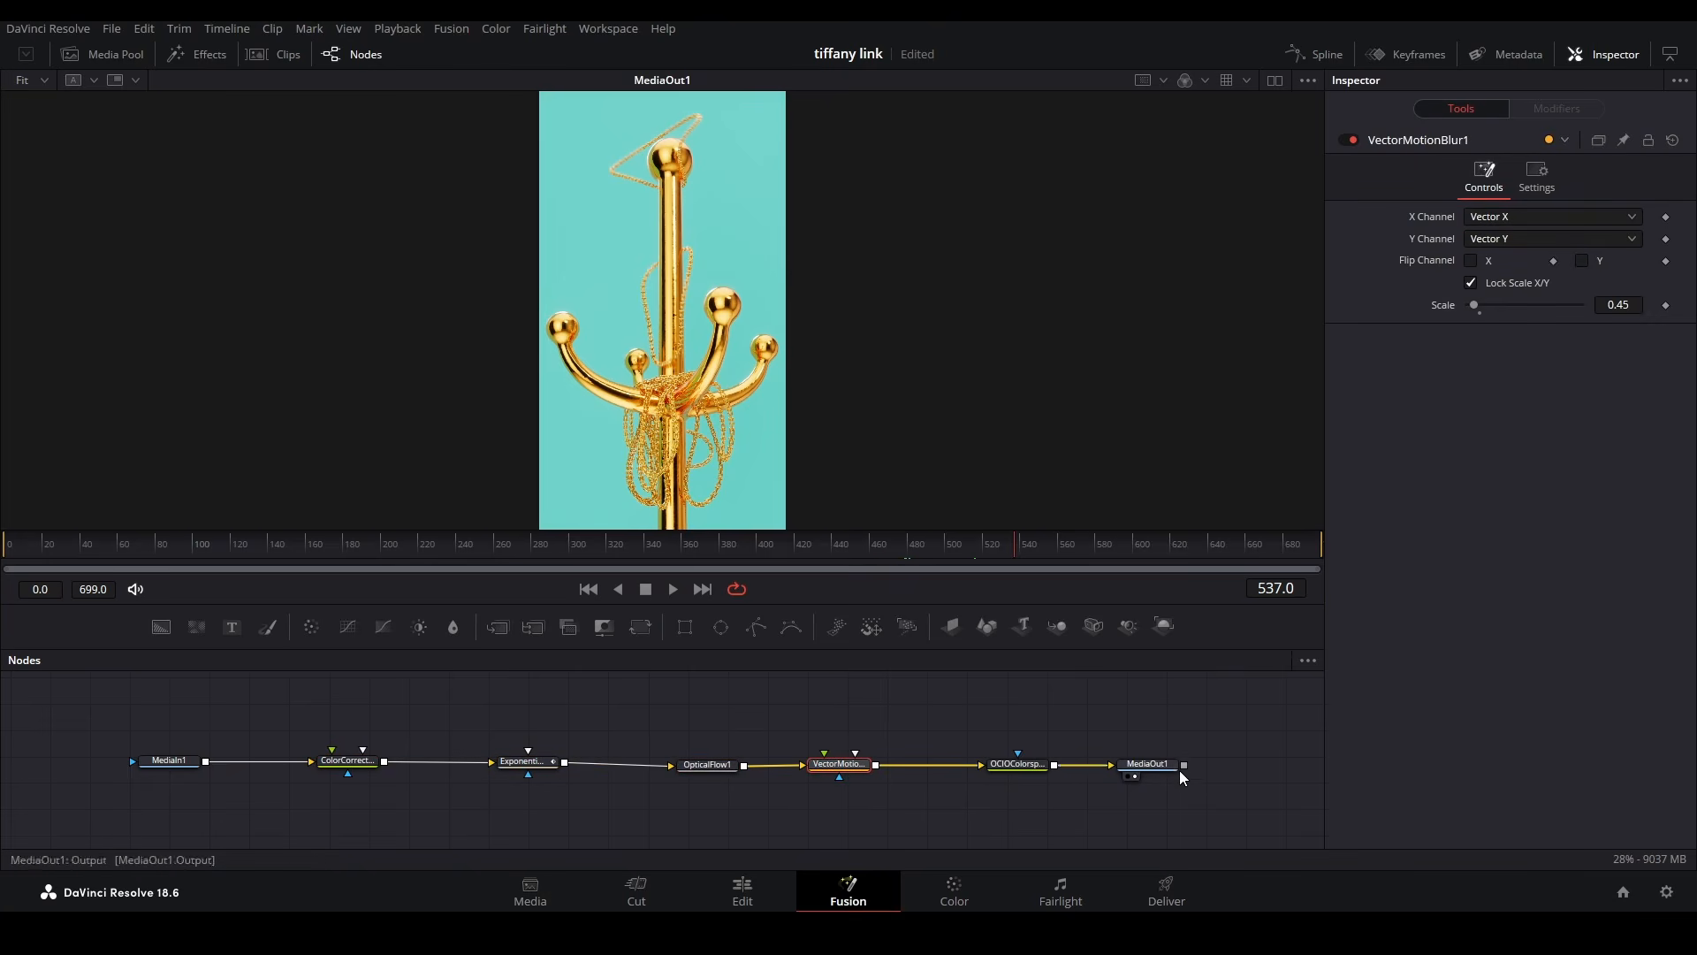
left_click(1017, 764)
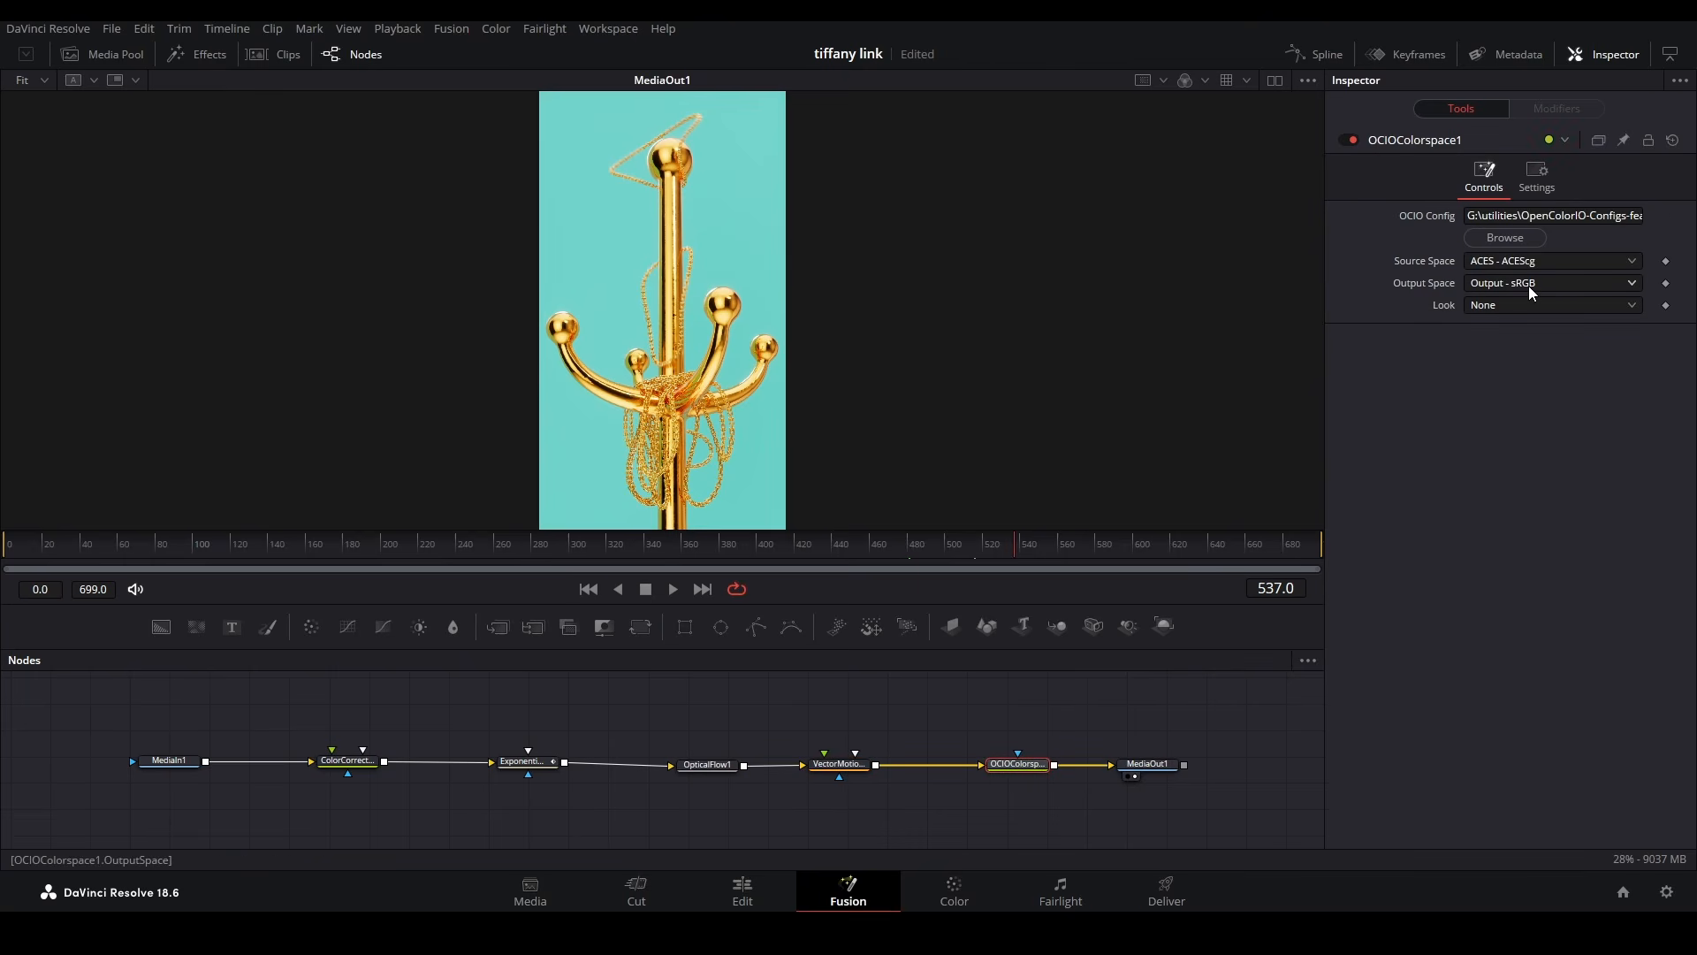
left_click_drag(1125, 746, 1205, 801)
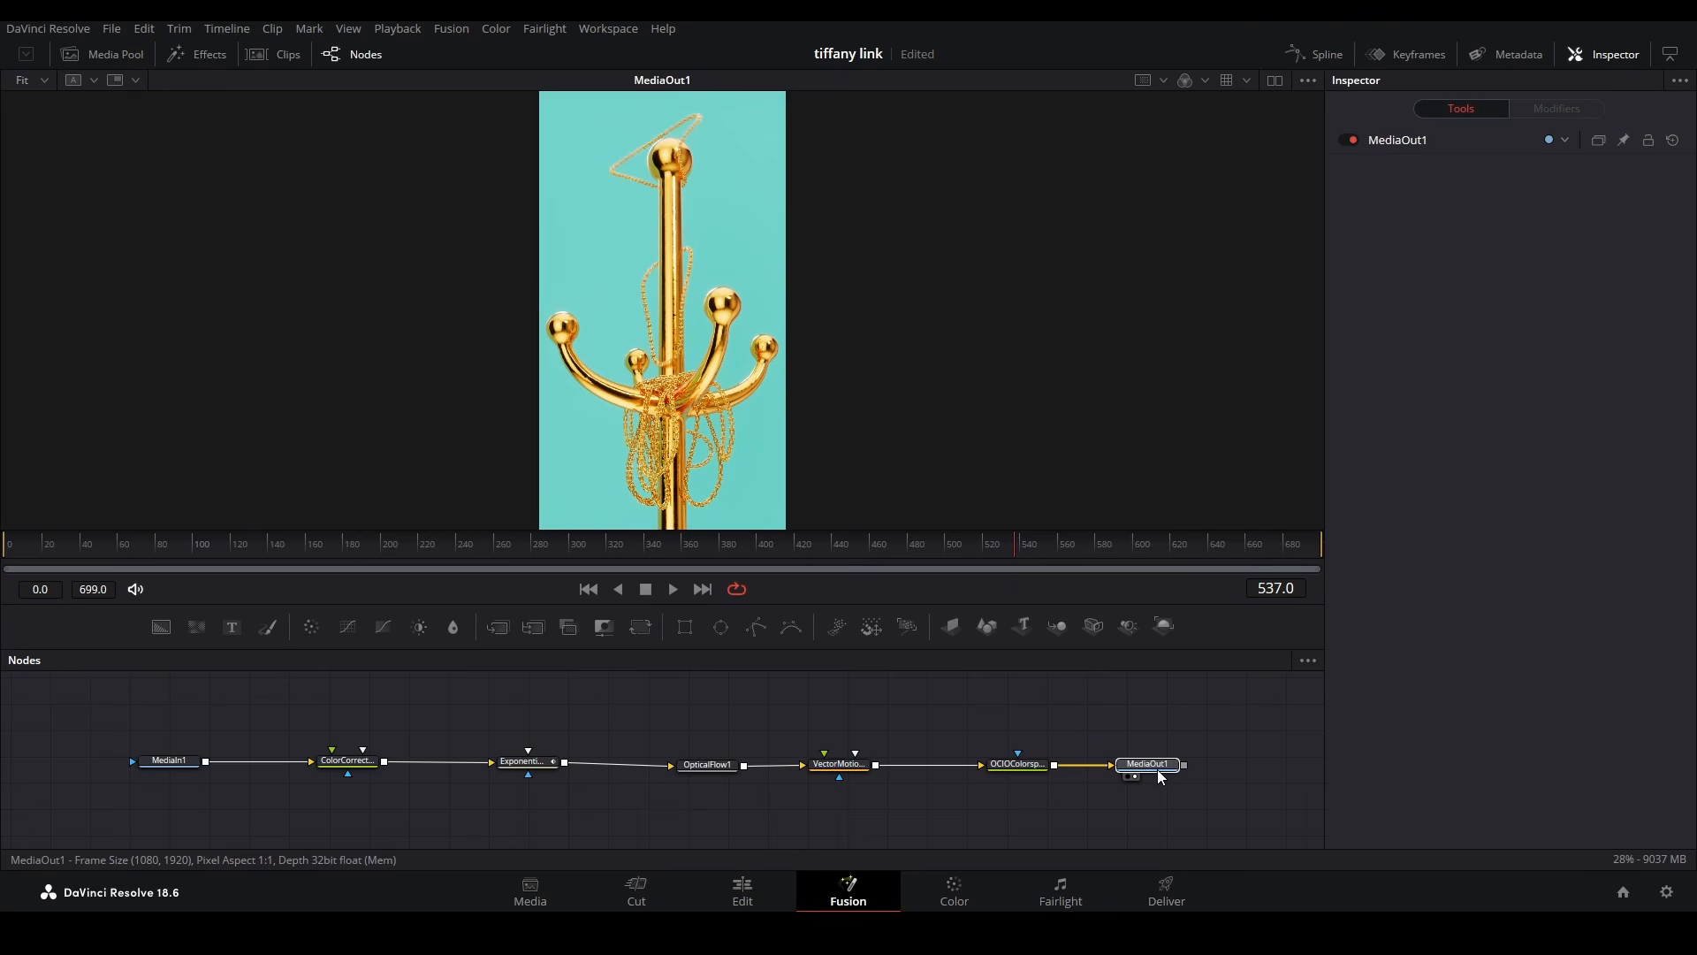
left_click(1159, 767)
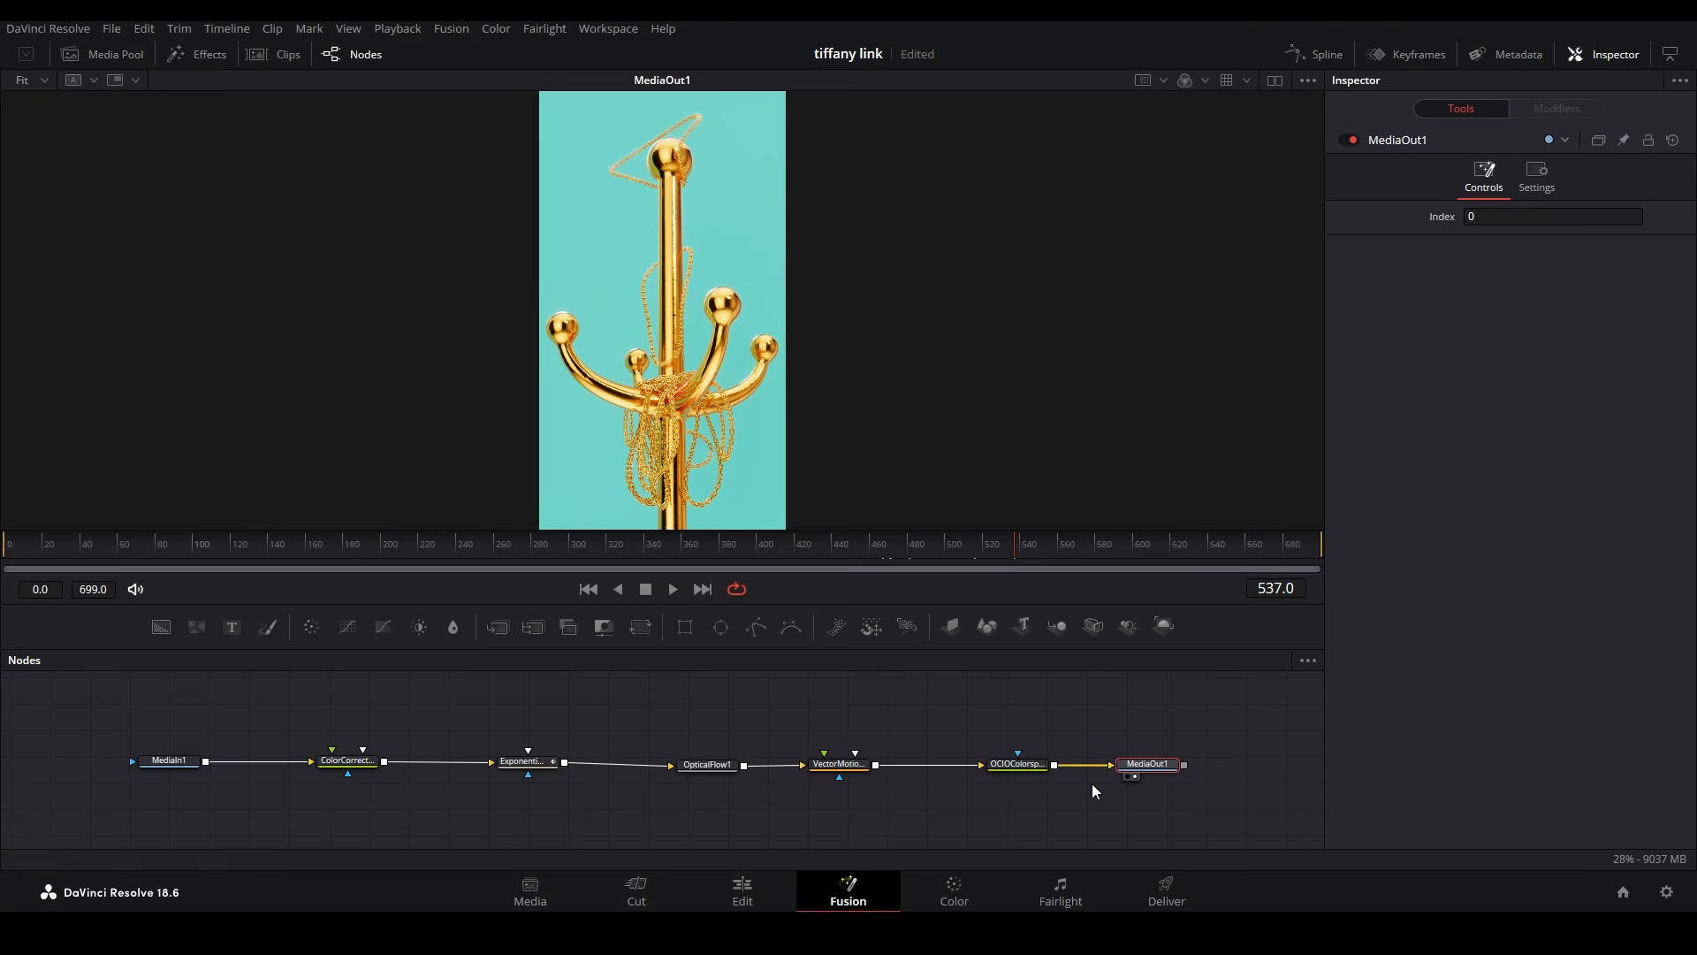